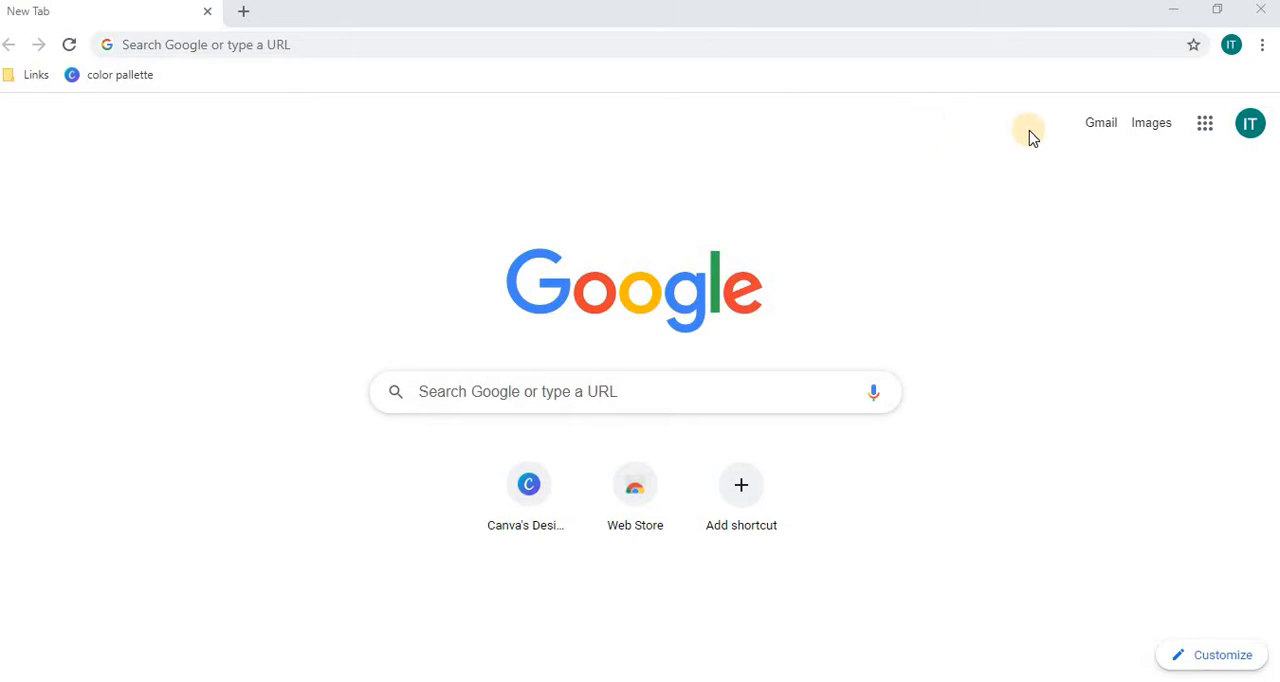
Step: Open Google Drive from the Google apps list
{"action": "left_click", "coordinate": [1204, 124]}
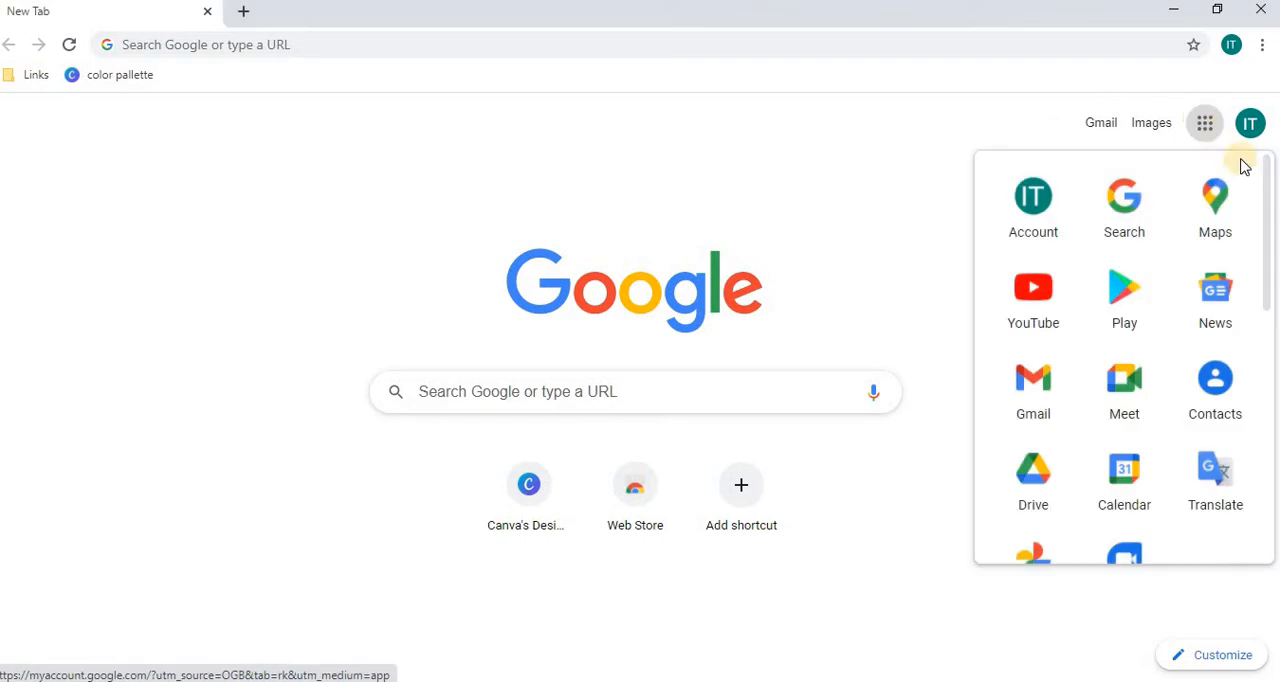
{"action": "left_click_drag", "start_coordinate": [1266, 186], "coordinate": [1257, 242]}
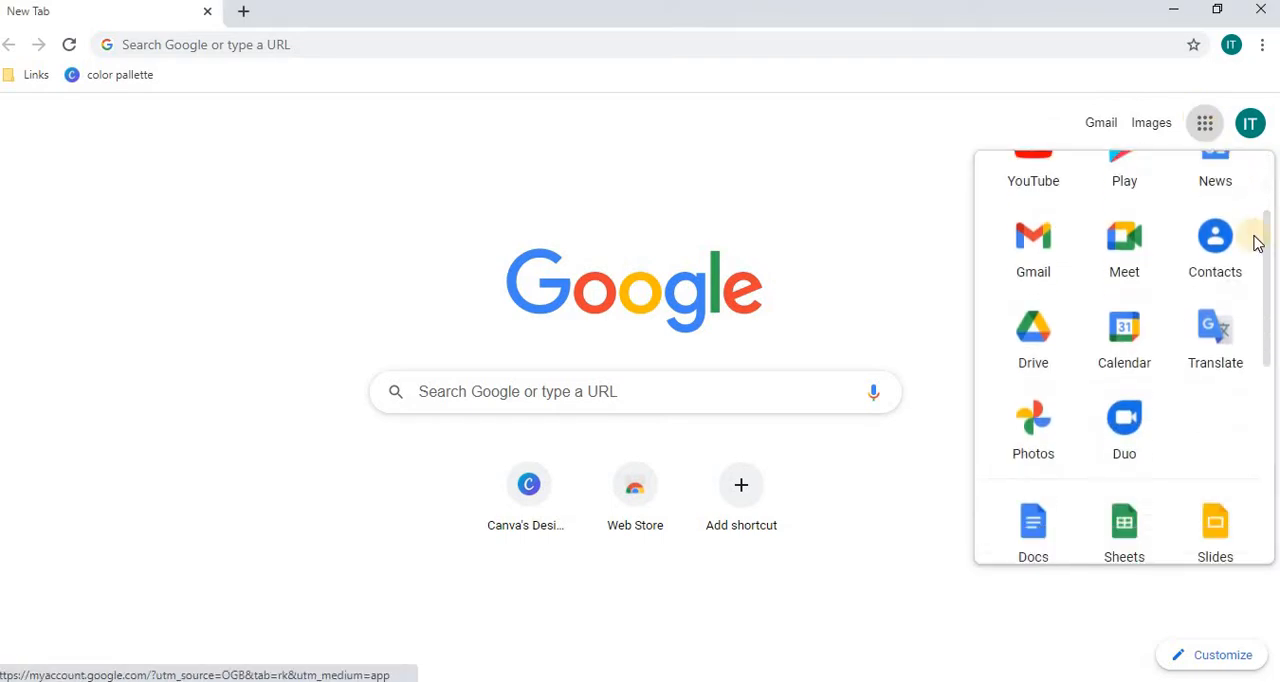
{"action": "left_click", "coordinate": [1051, 350]}
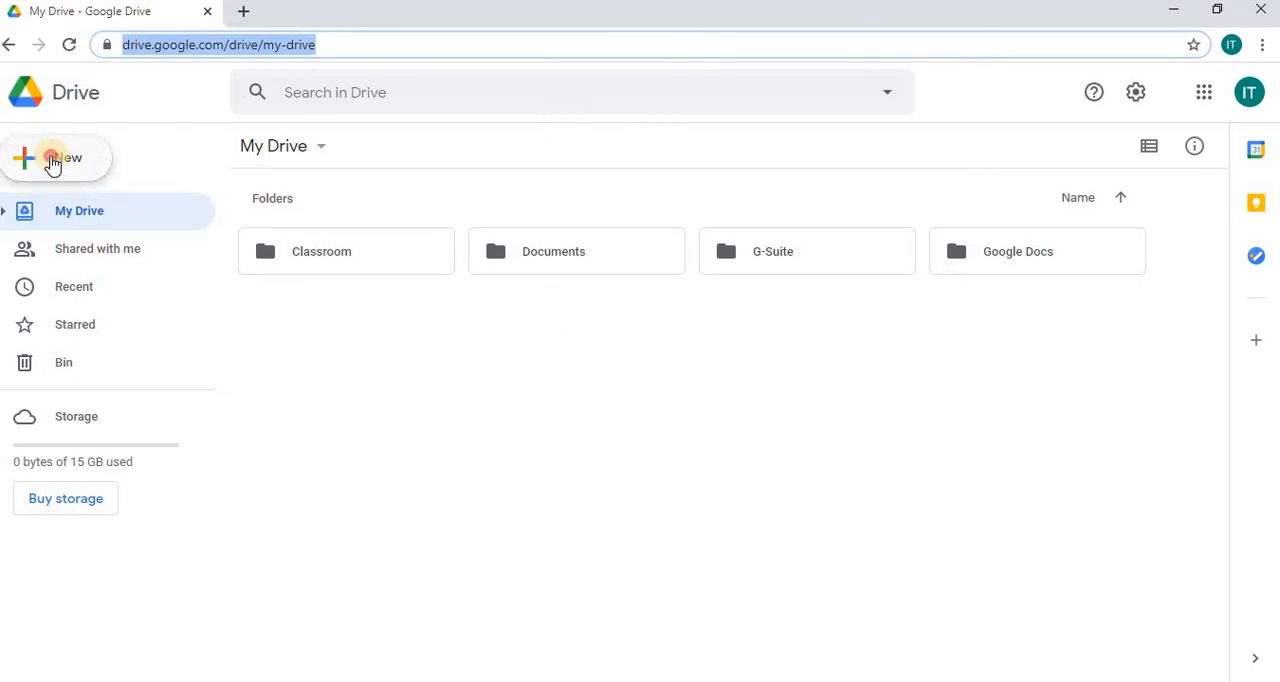
Step: Create a new folder named "Website" in My Drive
{"action": "left_click", "coordinate": [60, 165]}
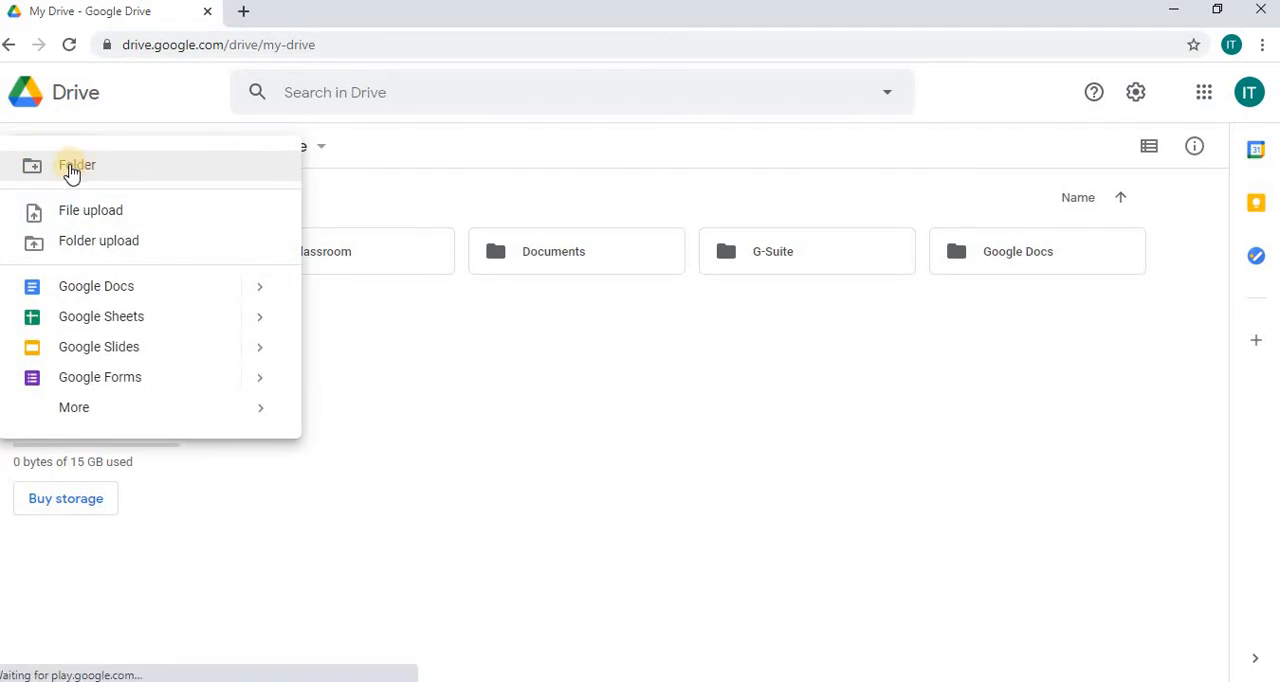
{"action": "left_click", "coordinate": [70, 166]}
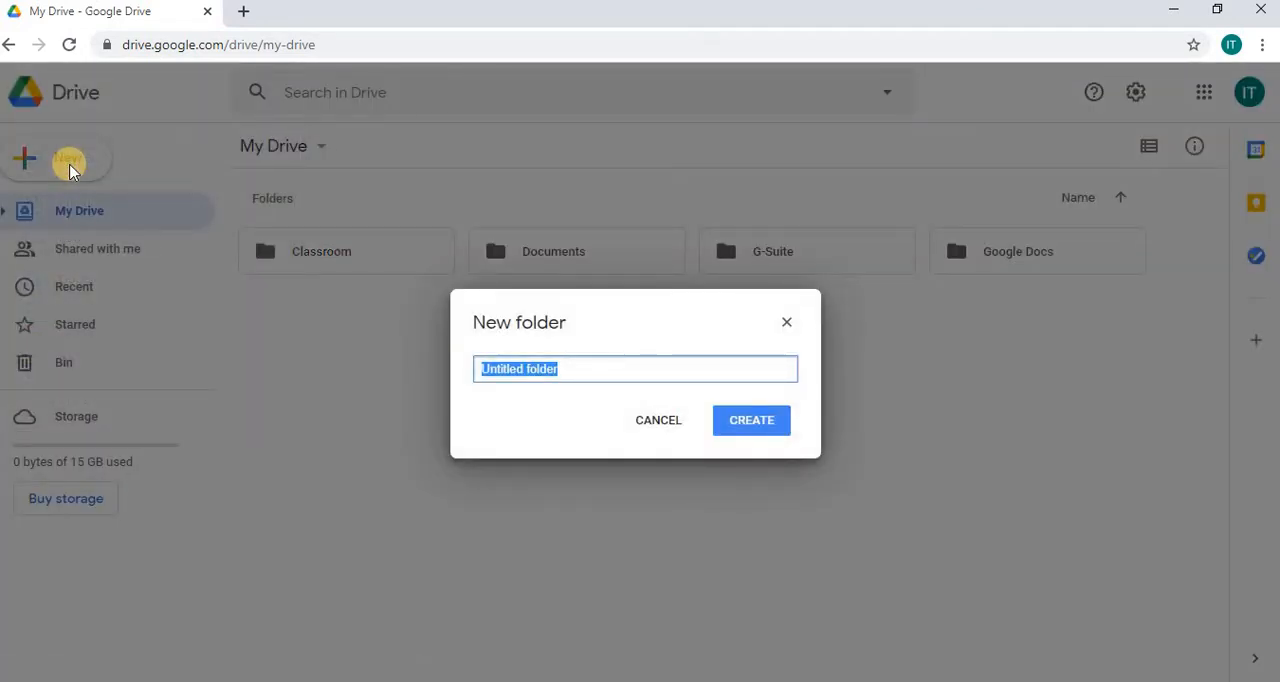
{"action": "type", "text": "Website"}
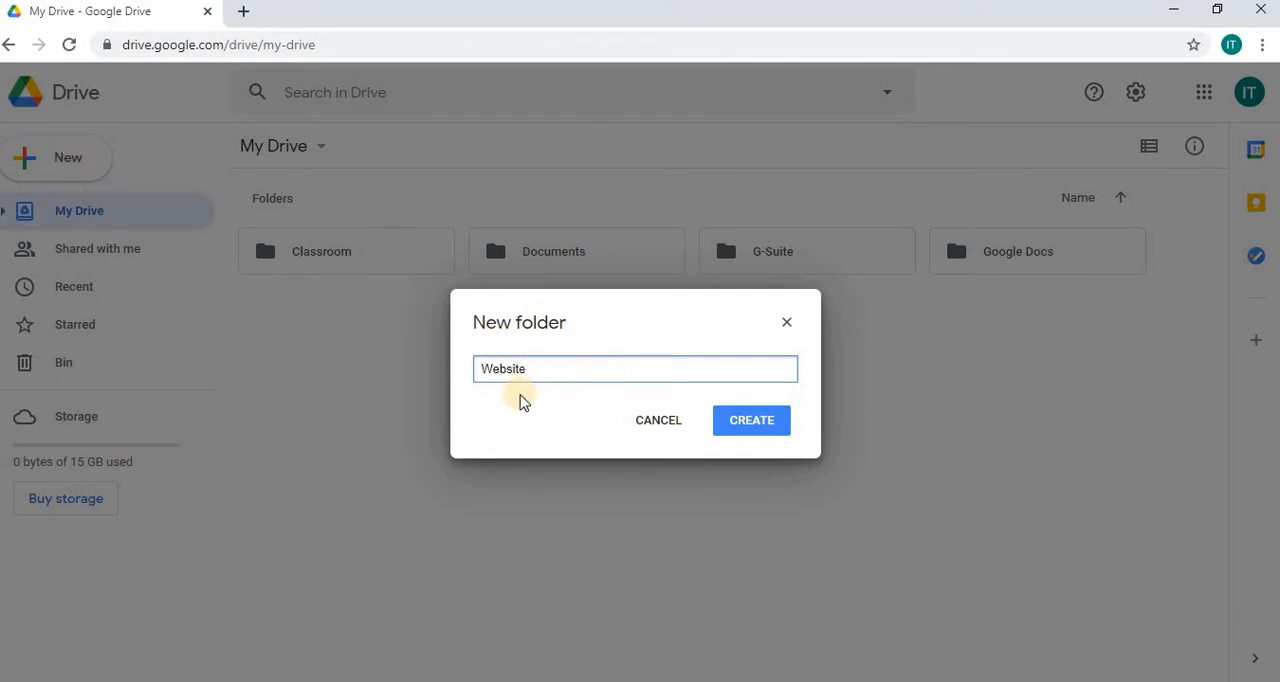
{"action": "left_click", "coordinate": [735, 422]}
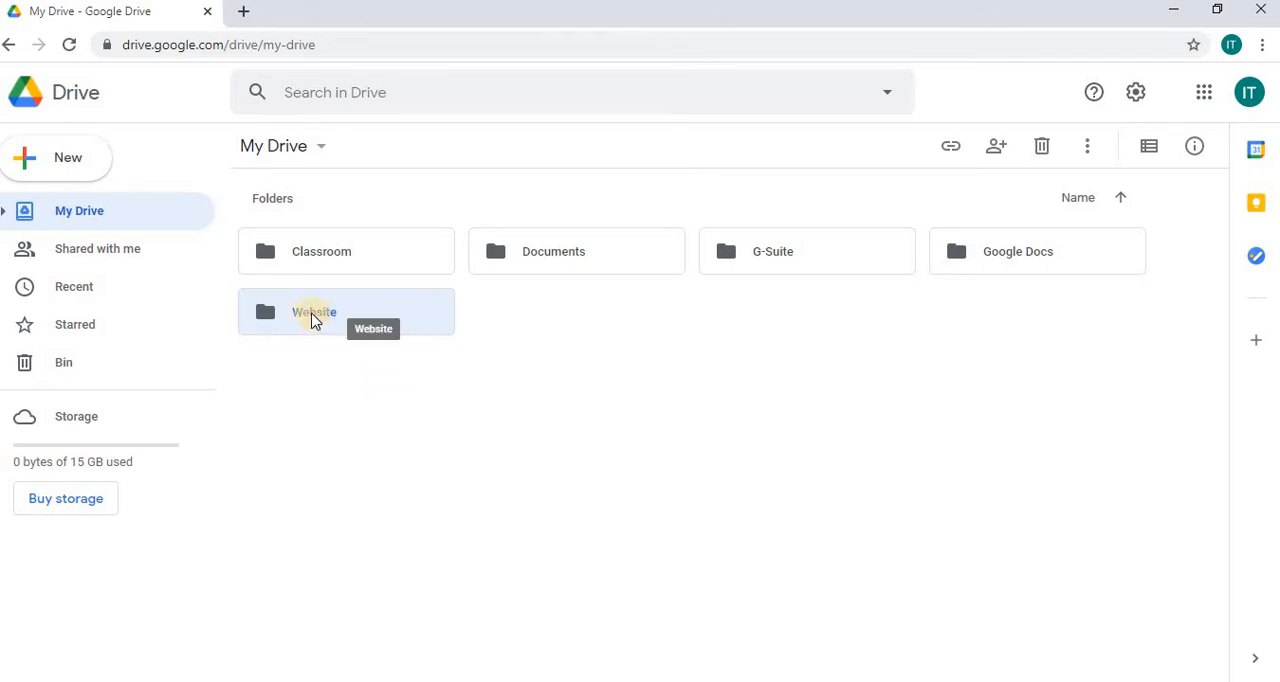
Step: Open the Website folder and create a new Google Sites site inside it
{"action": "double_click", "coordinate": [314, 318]}
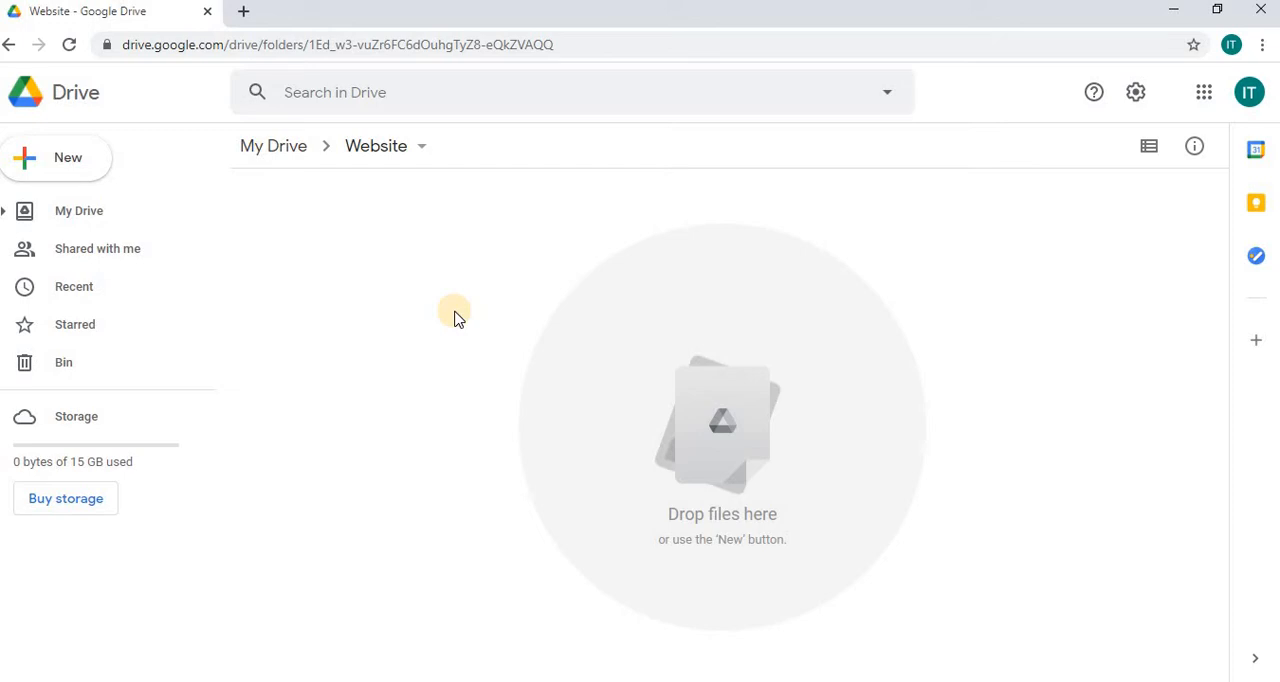
{"action": "left_click", "coordinate": [89, 162]}
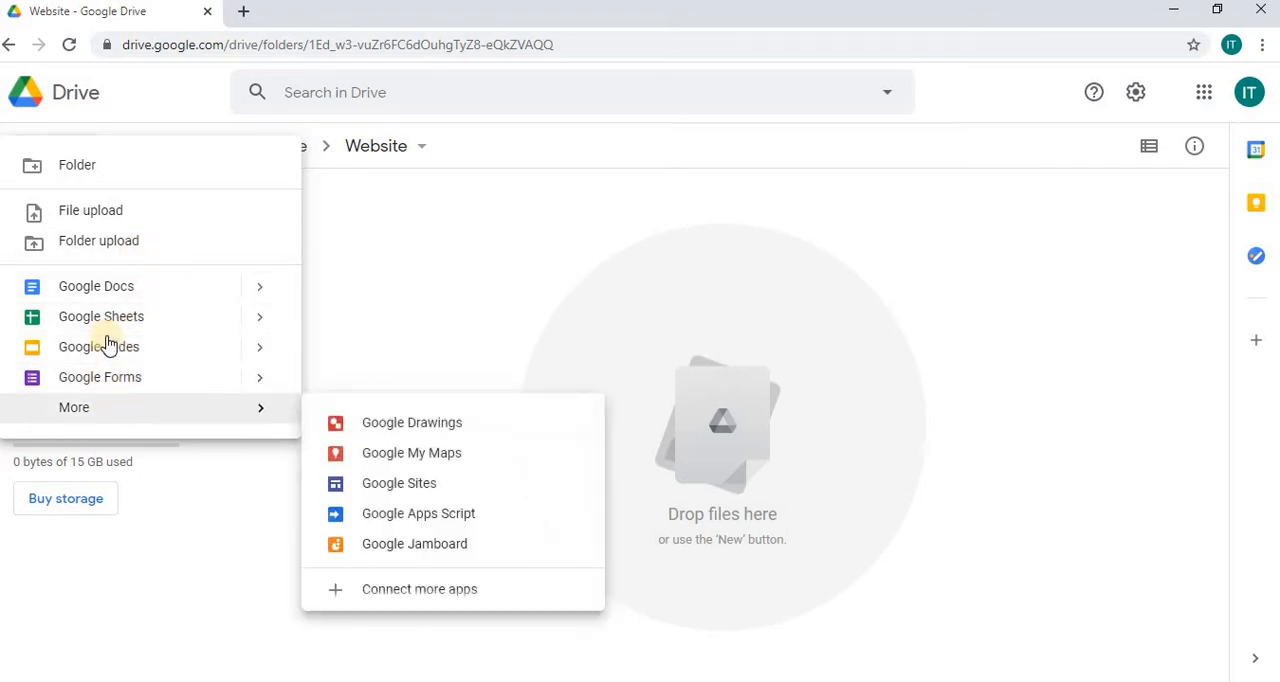
{"action": "mouse_move", "coordinate": [87, 410]}
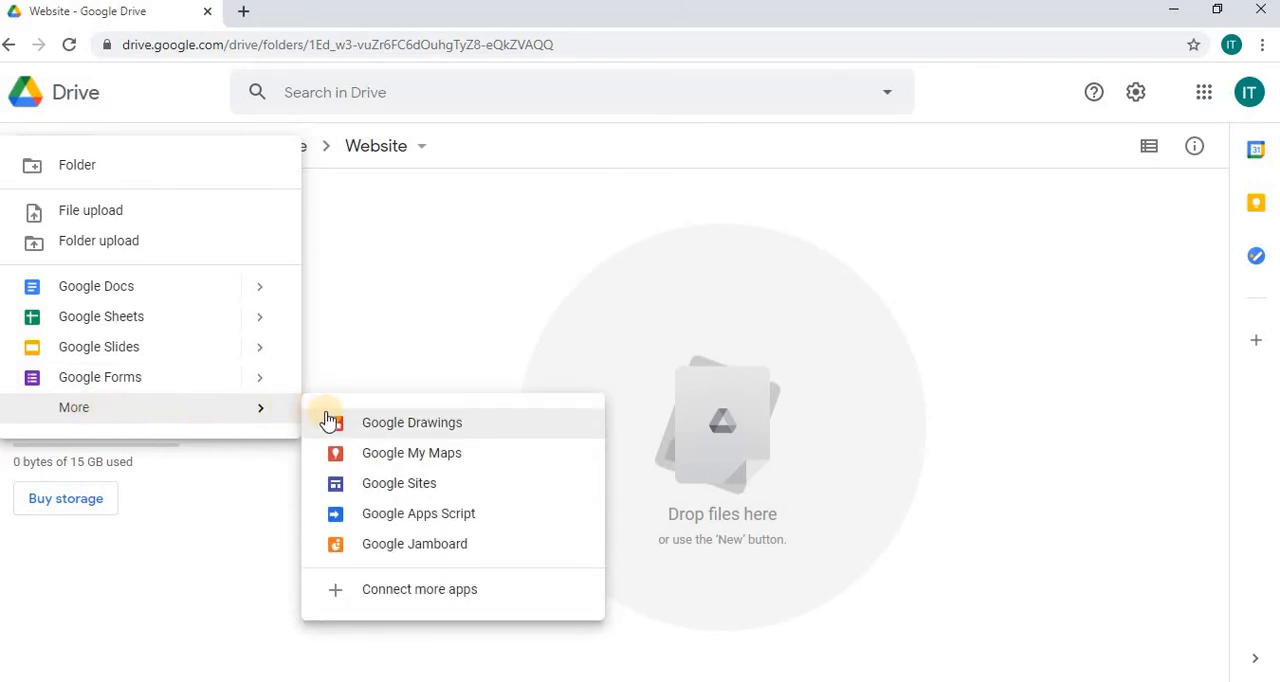
{"action": "left_click", "coordinate": [399, 484]}
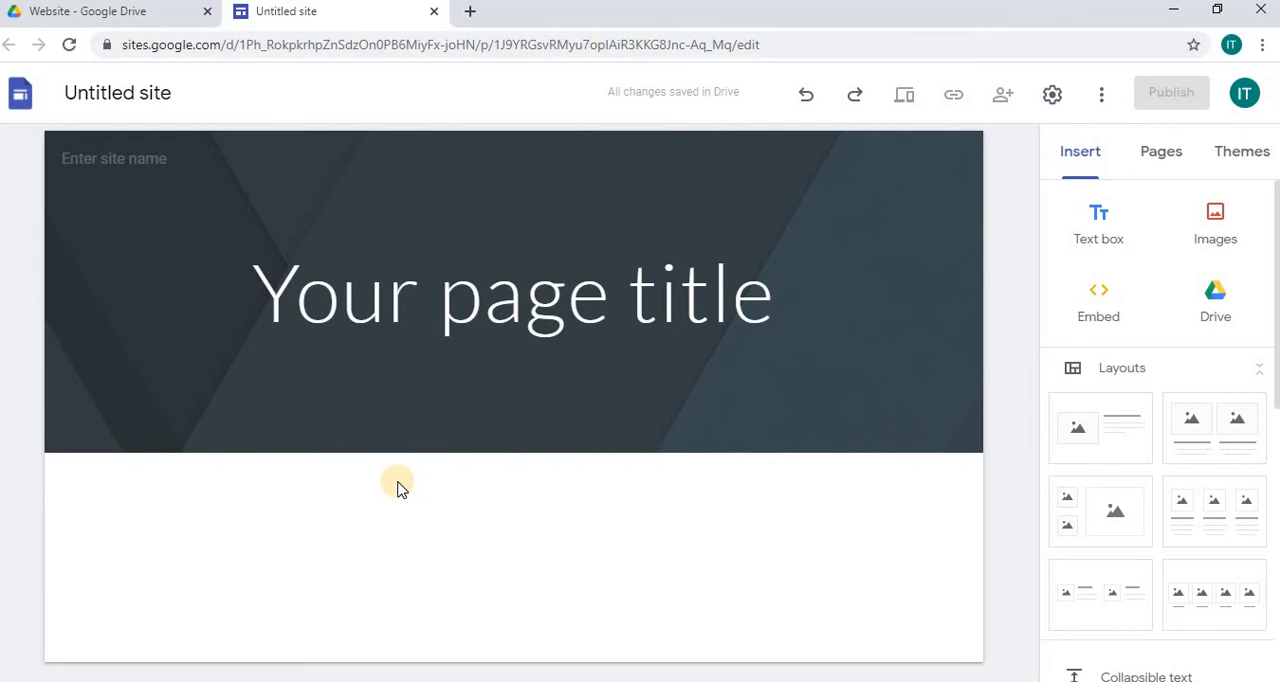
Step: Rename the untitled site as "Foodie Loop"
{"action": "left_click", "coordinate": [255, 392]}
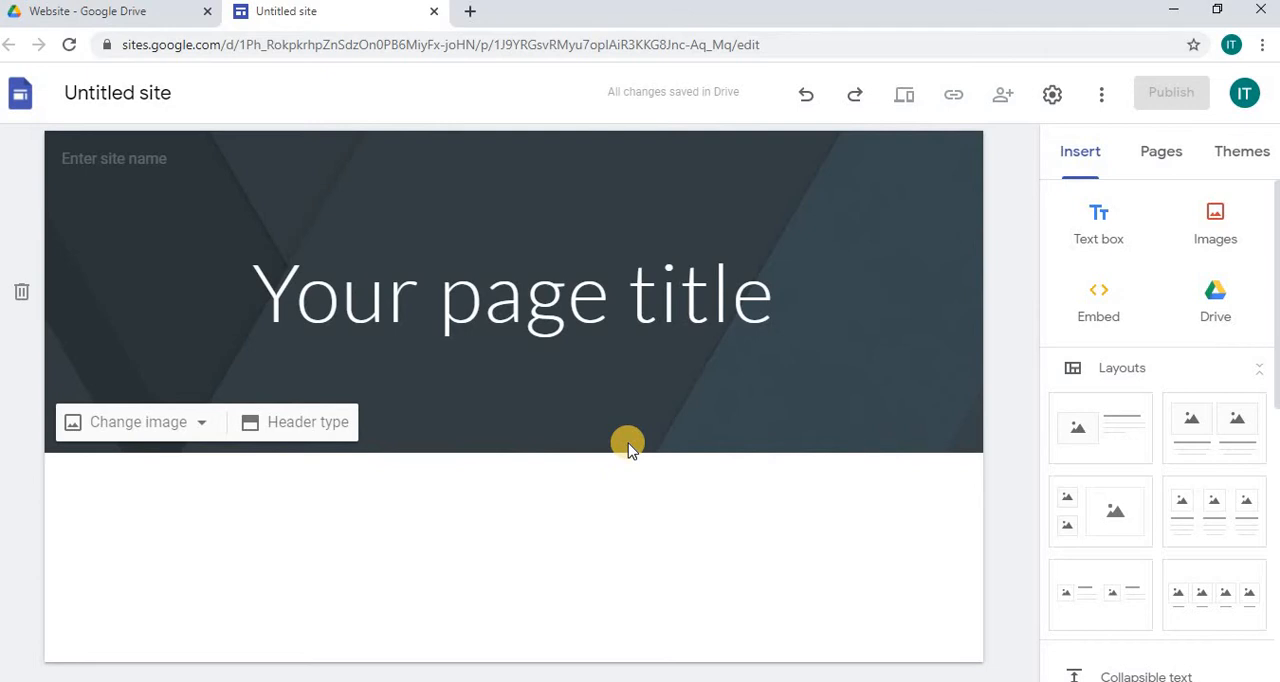
{"action": "left_click", "coordinate": [136, 92]}
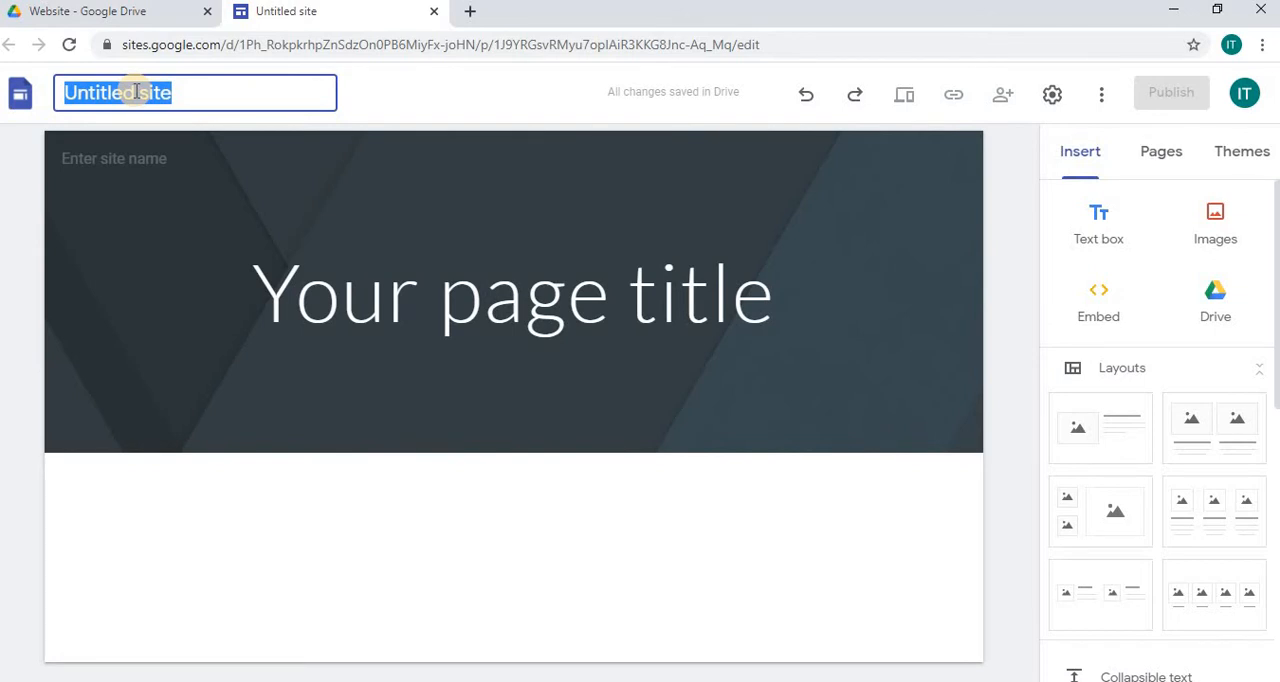
{"action": "type", "text": "Food"}
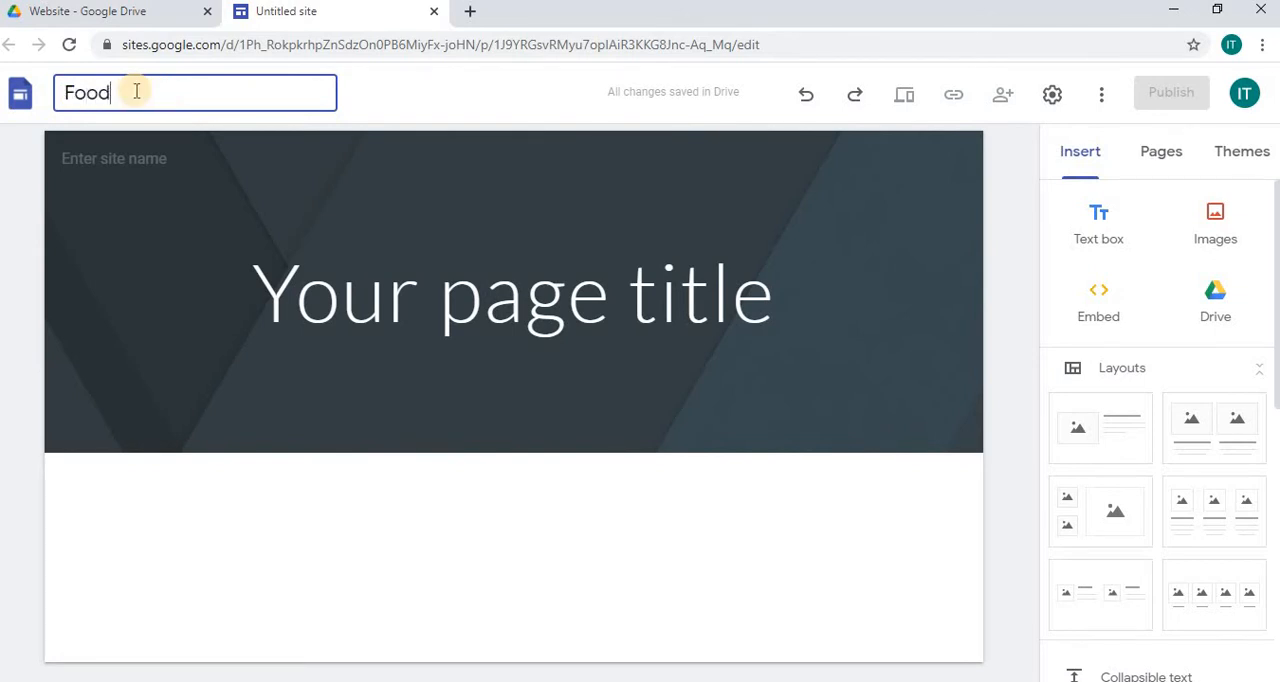
{"action": "type", "text": "ie Loop"}
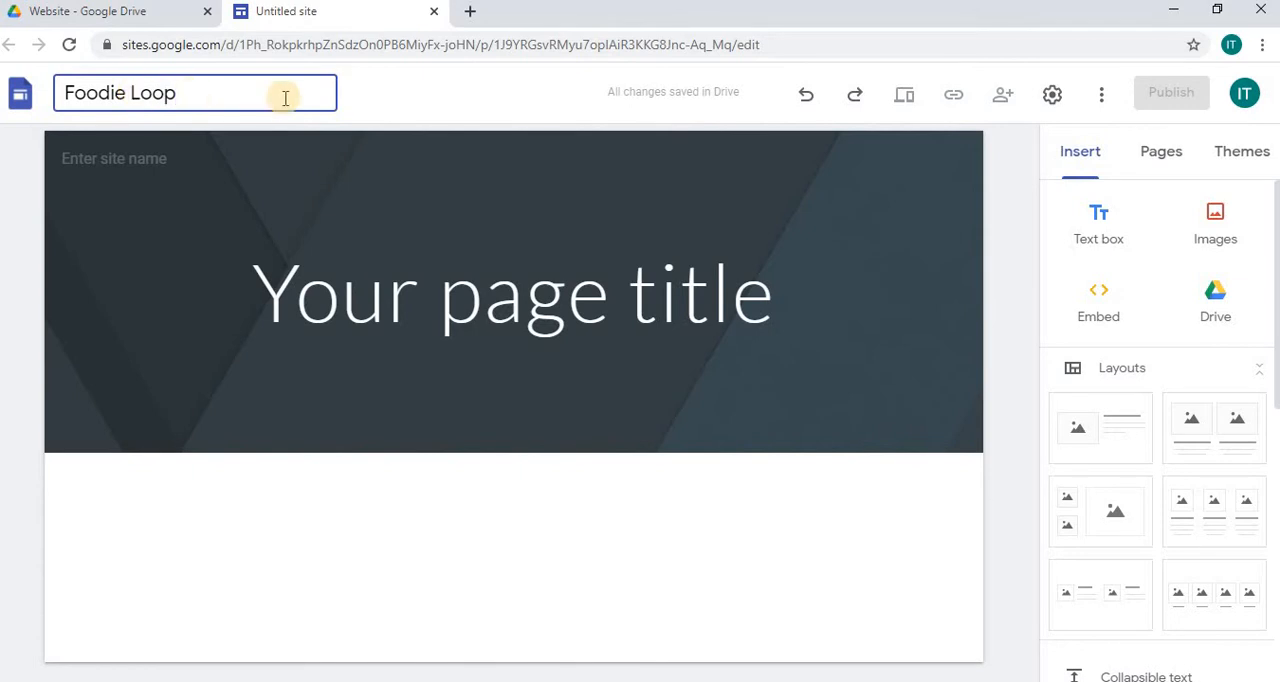
{"action": "left_click", "coordinate": [527, 121]}
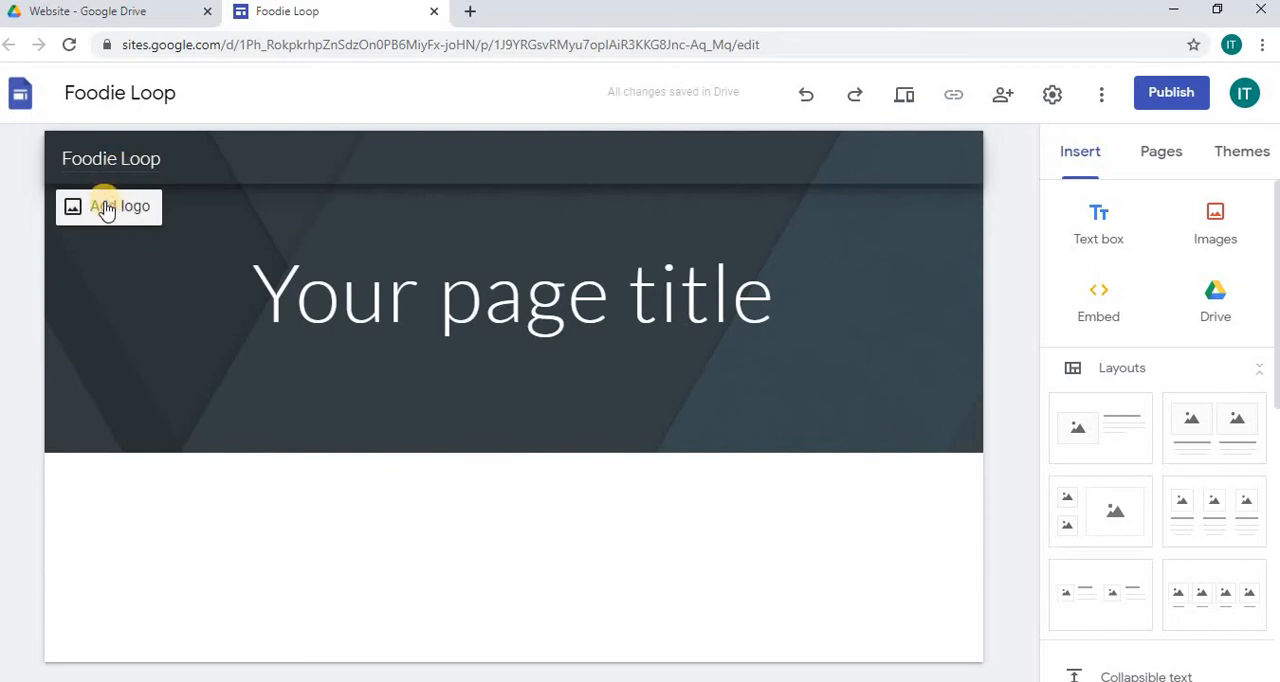
Step: Start adding a site logo by selecting an image, and search Google Images for "free food logo"
{"action": "left_click", "coordinate": [107, 207]}
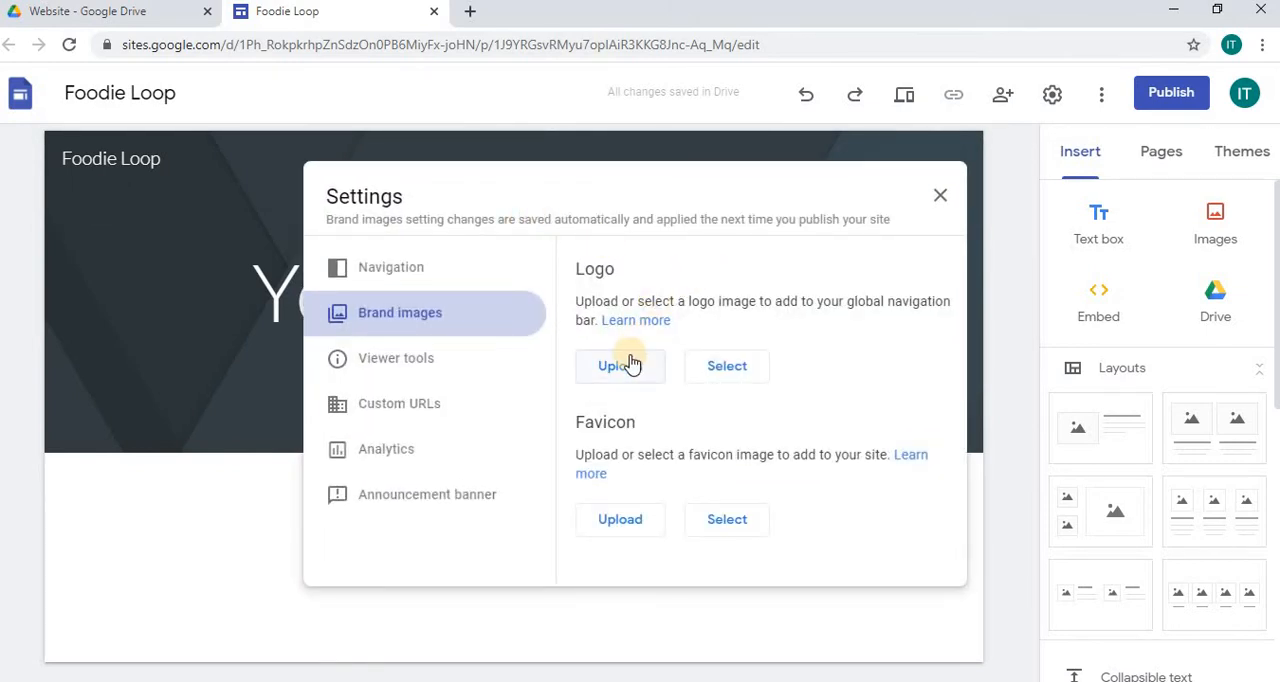
{"action": "left_click", "coordinate": [731, 368]}
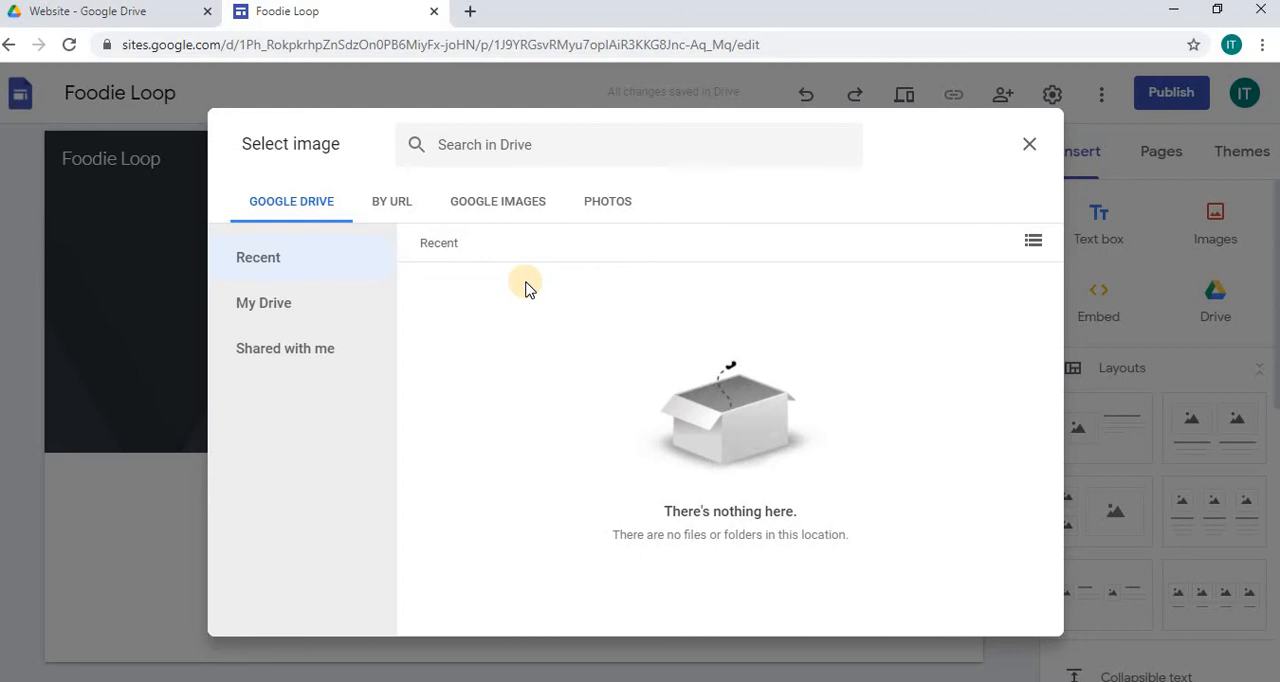
{"action": "left_click", "coordinate": [507, 204]}
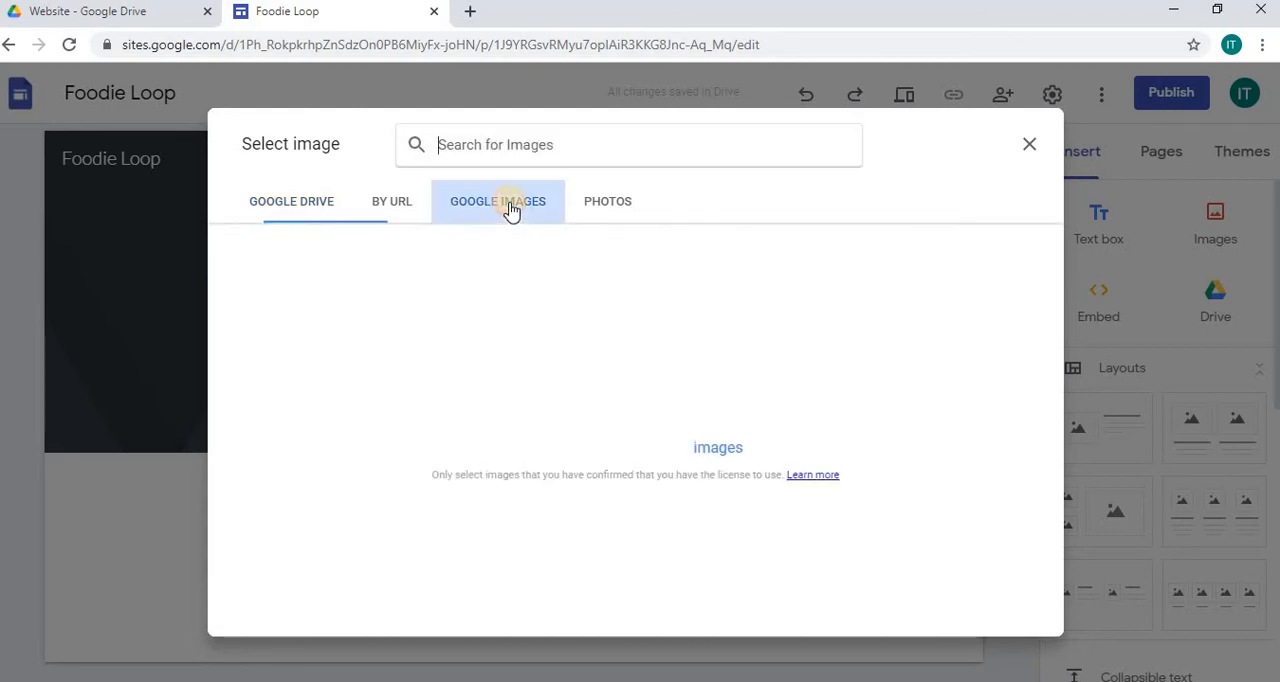
{"action": "left_click", "coordinate": [487, 143]}
{"action": "type", "text": "free f"}
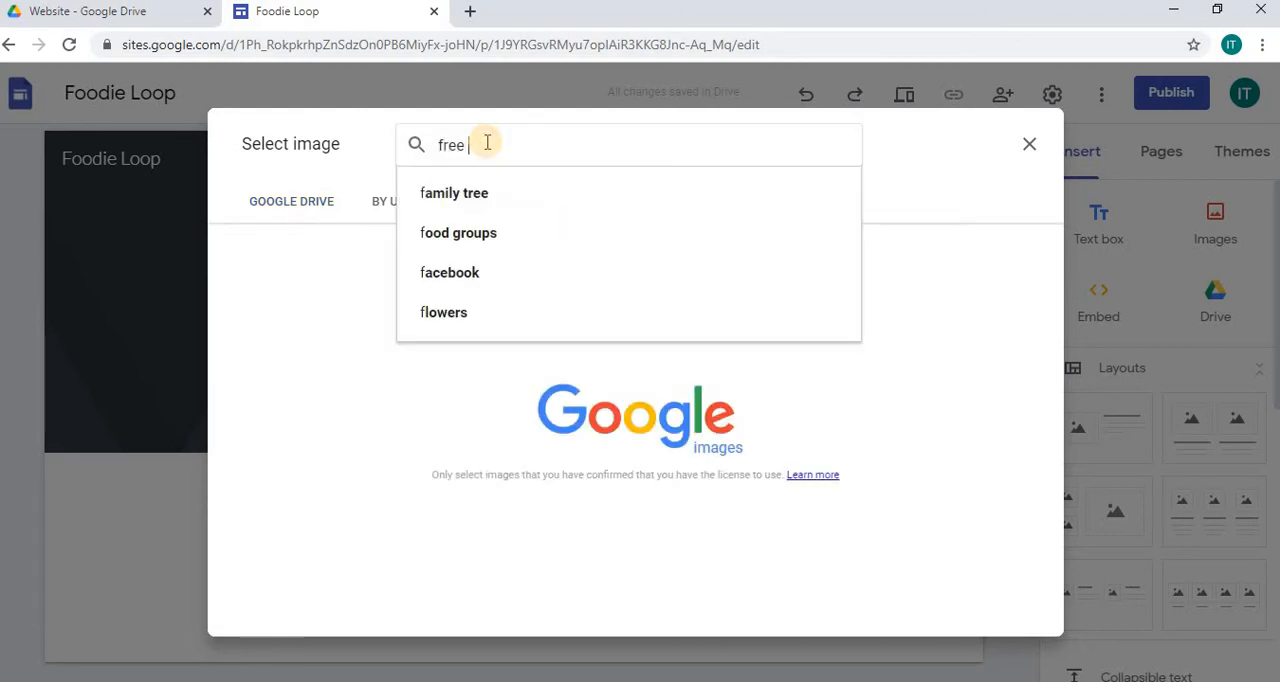
{"action": "type", "text": "ood ba"}
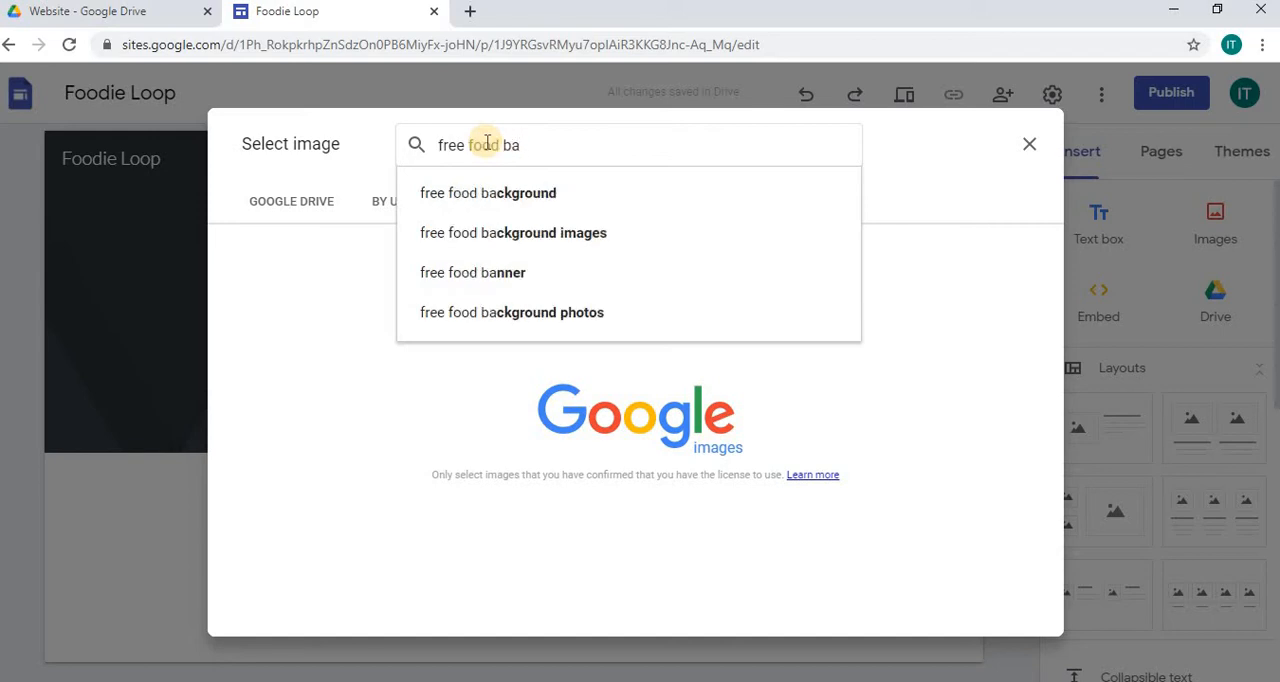
{"action": "key", "text": "BackSpace"}
{"action": "key", "text": "BackSpace"}
{"action": "type", "text": "logo"}
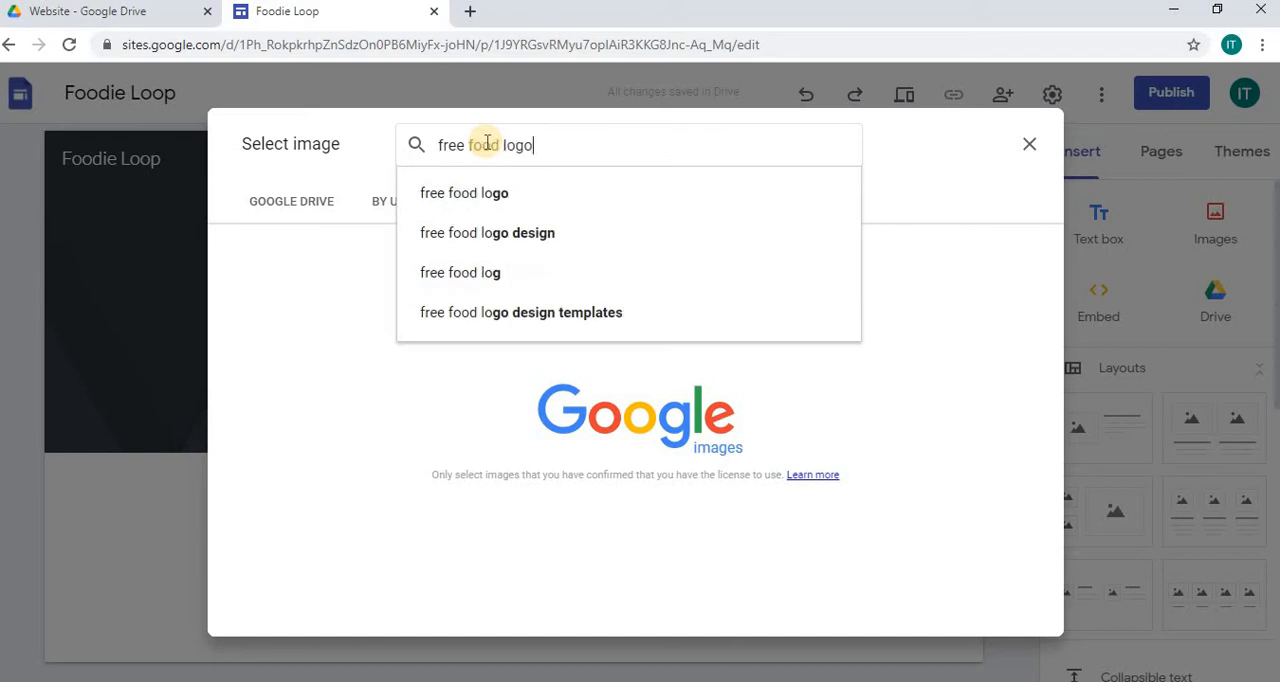
{"action": "key", "text": "Return"}
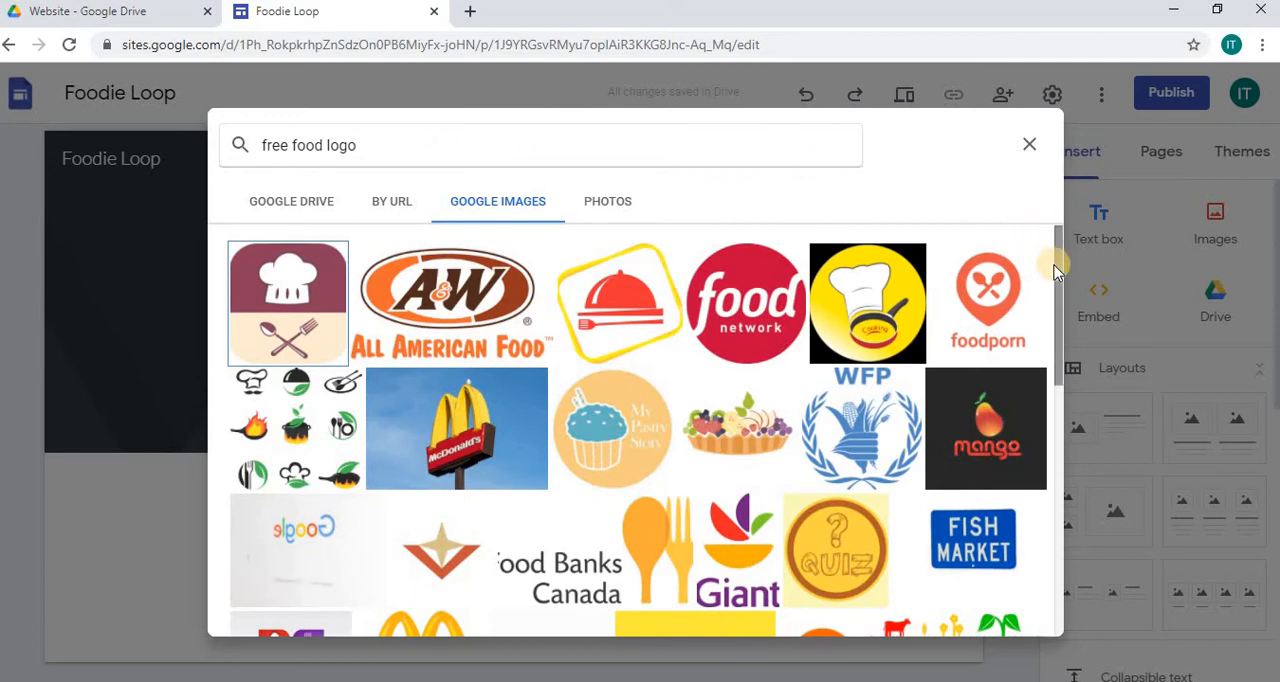
Step: Insert the chef hat image with crossed spoon and fork as the site logo and close the brand image settings
{"action": "left_click", "coordinate": [307, 289]}
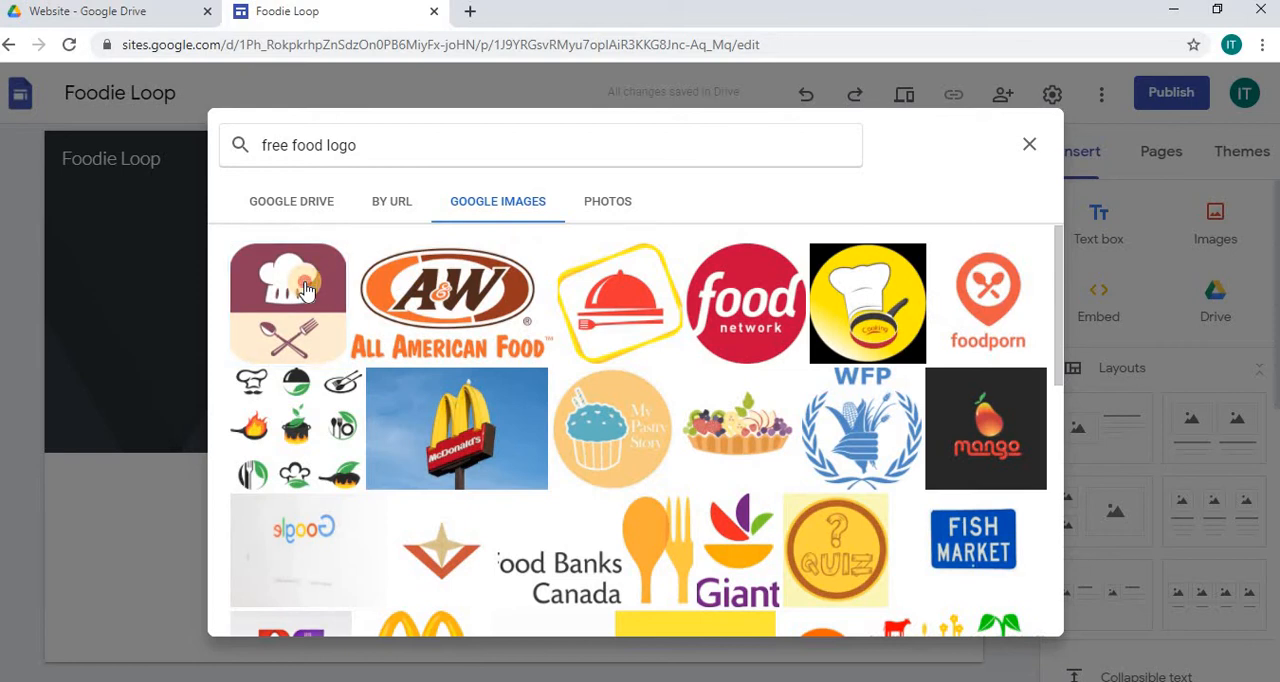
{"action": "left_click", "coordinate": [326, 304]}
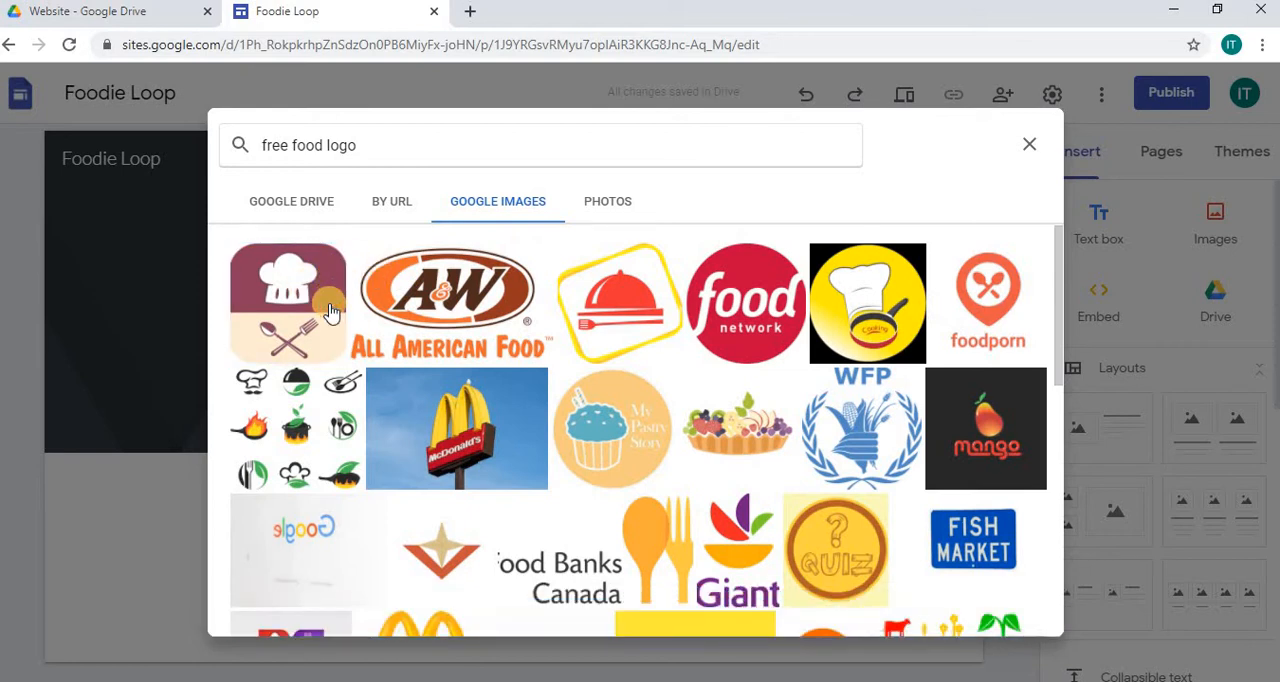
{"action": "left_click", "coordinate": [331, 312]}
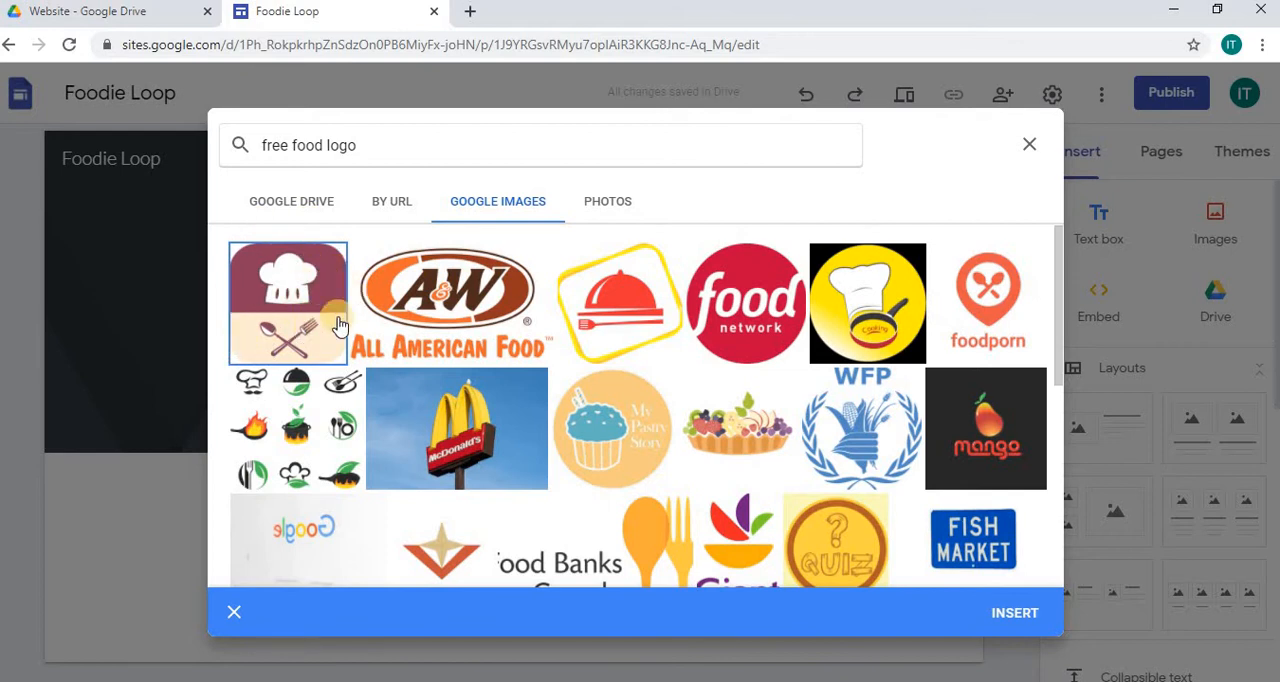
{"action": "left_click", "coordinate": [1010, 614]}
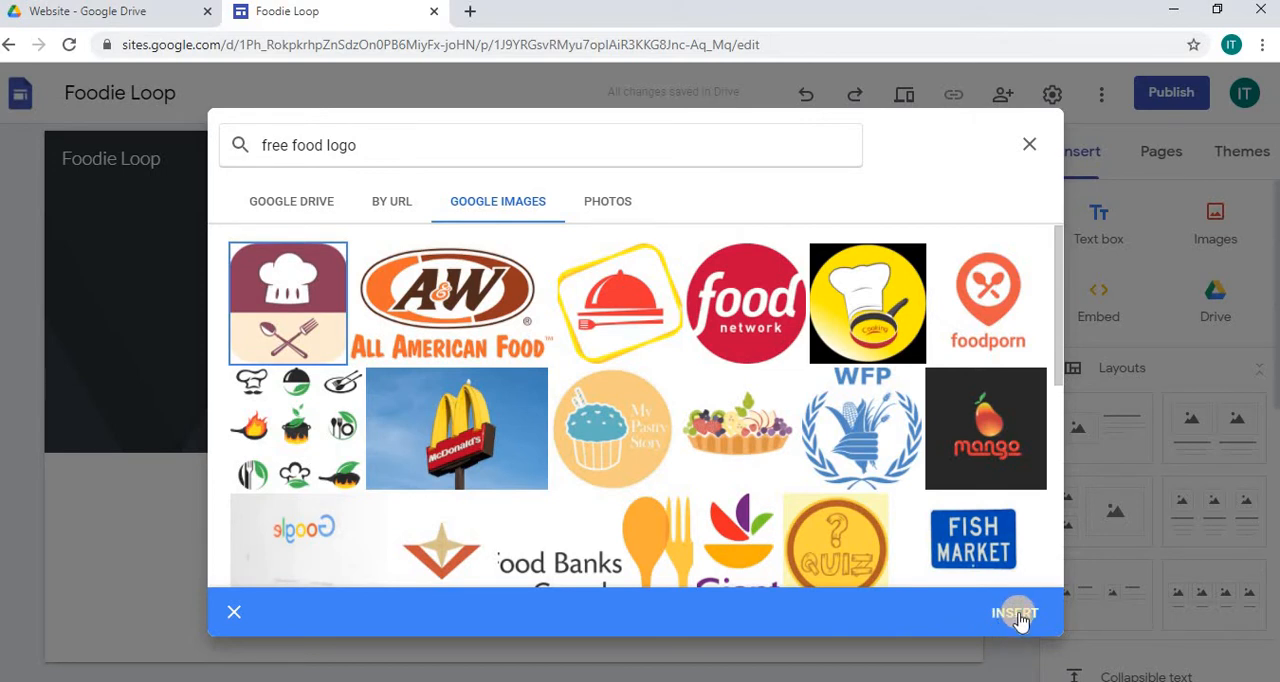
{"action": "left_click", "coordinate": [1016, 616]}
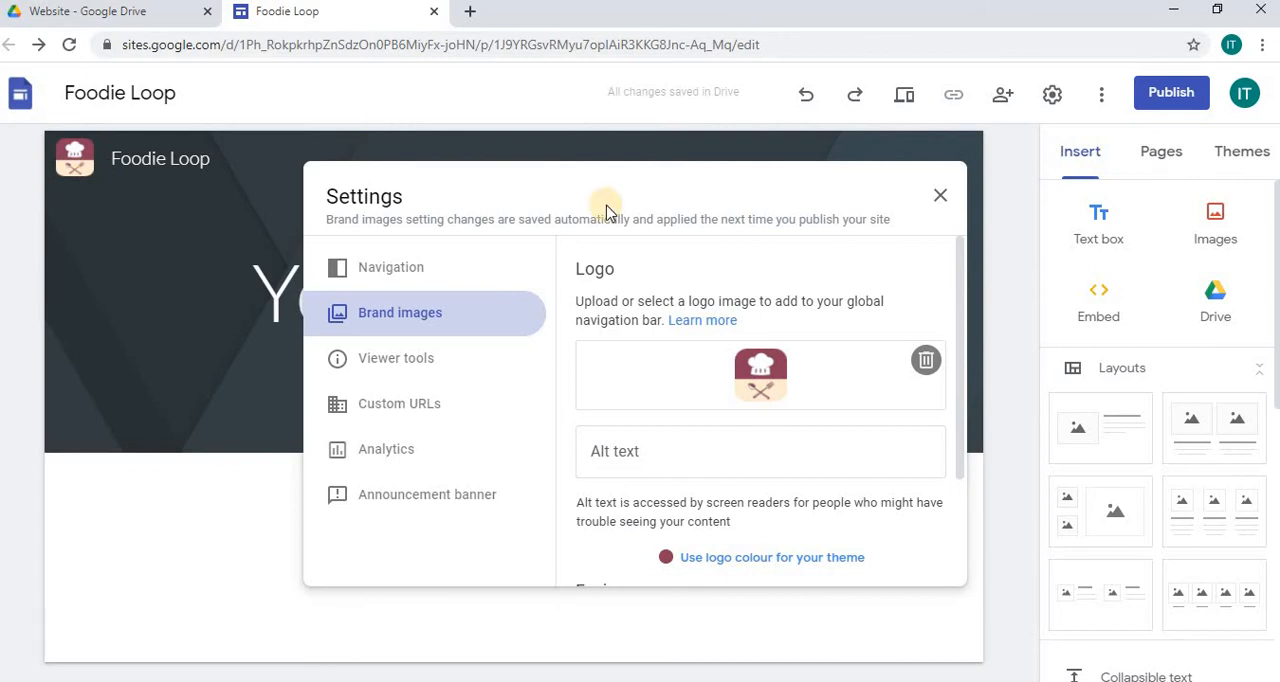
{"action": "left_click", "coordinate": [945, 197]}
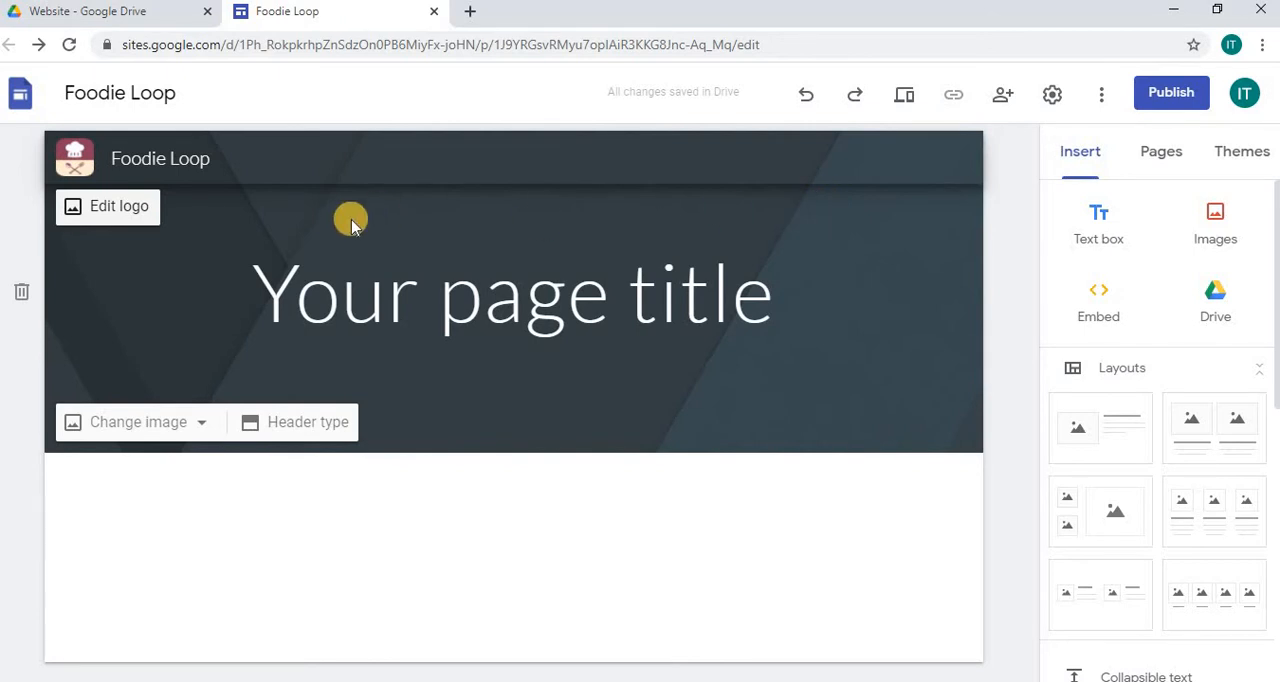
Step: Start changing the header background by selecting an image, and search Google Images for "free food banner"
{"action": "left_click", "coordinate": [172, 427]}
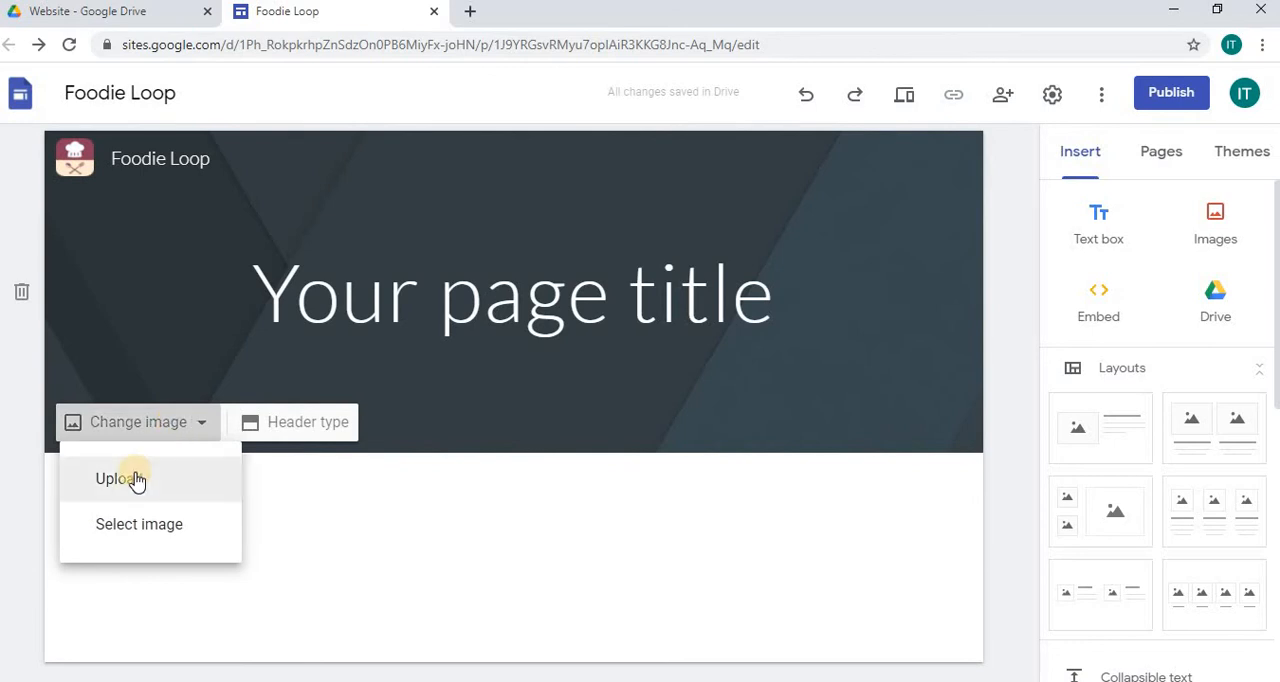
{"action": "left_click", "coordinate": [176, 534]}
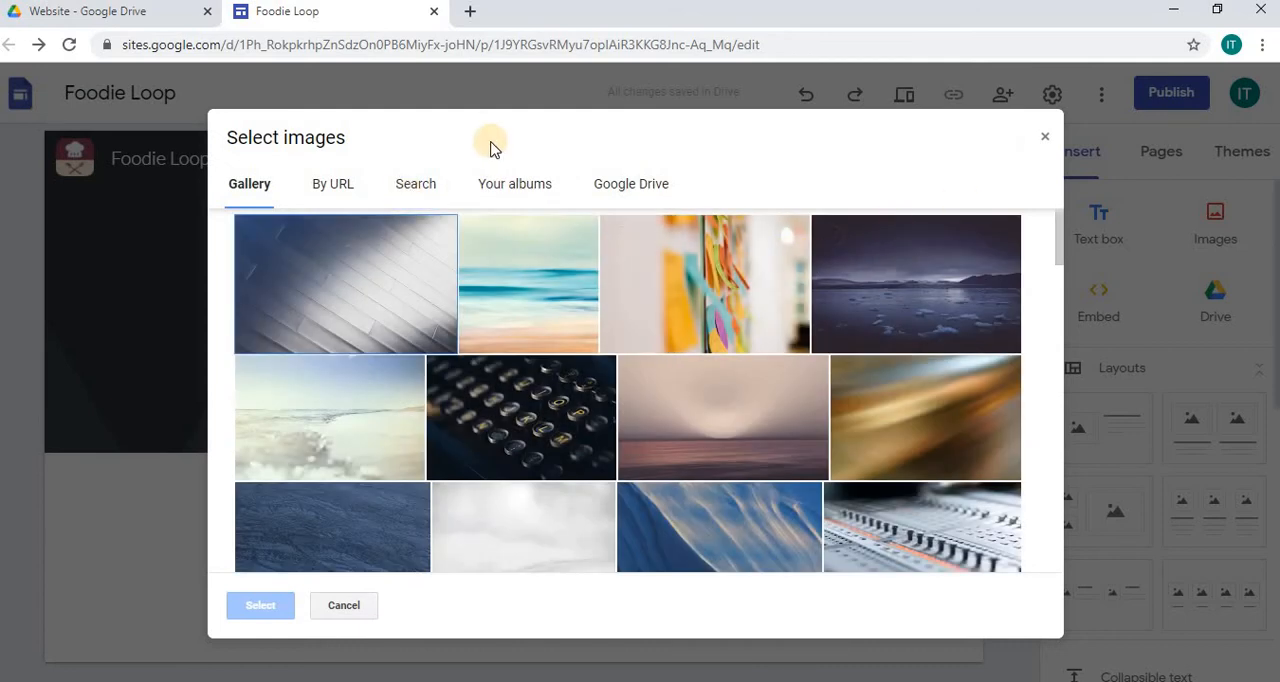
{"action": "left_click", "coordinate": [410, 188]}
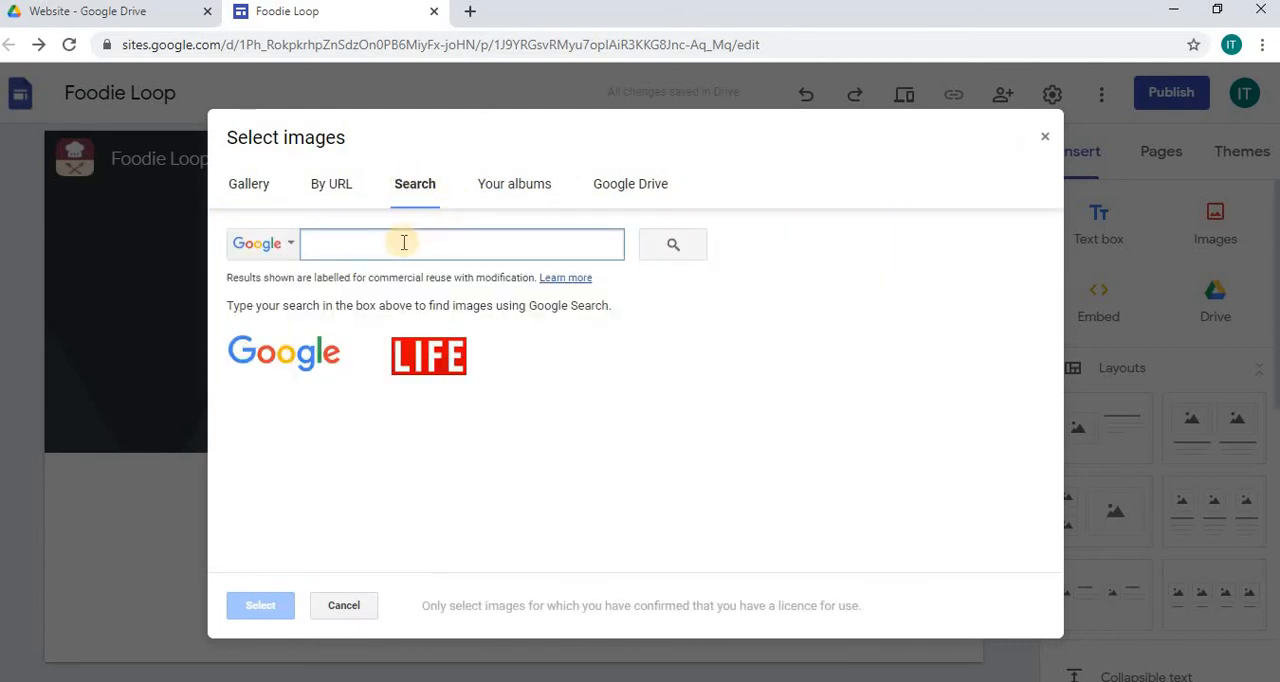
{"action": "type", "text": "free food ba"}
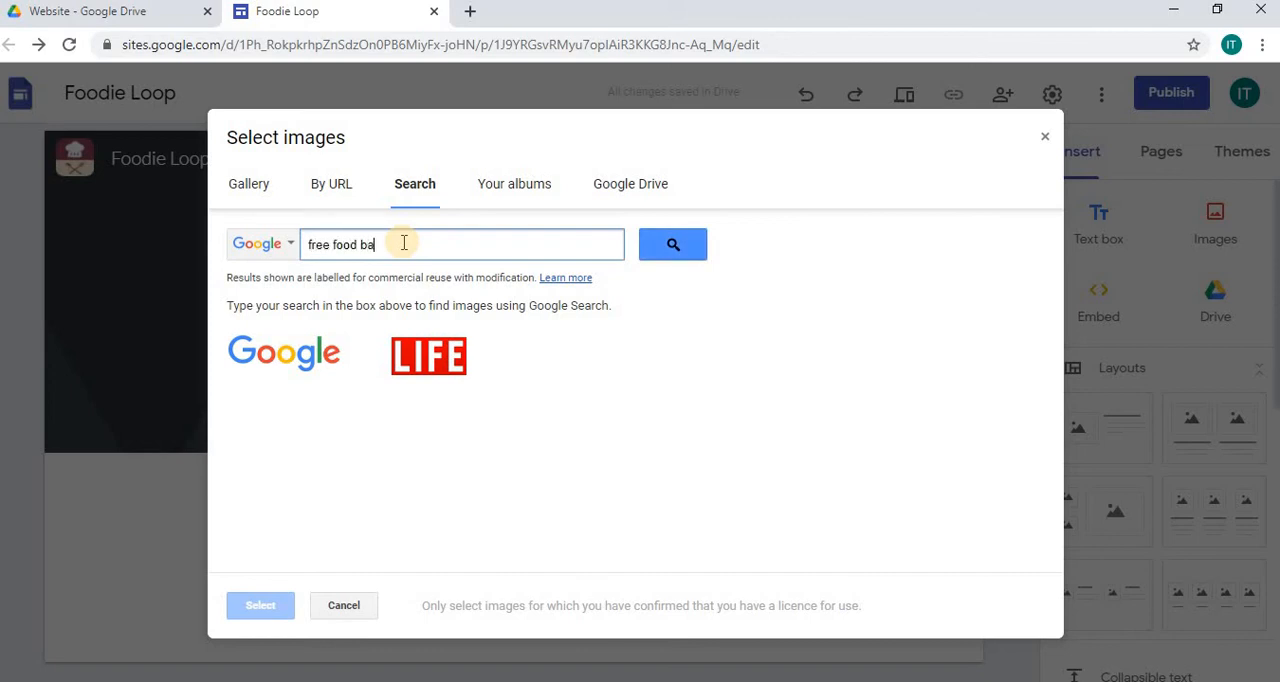
{"action": "type", "text": "nner"}
{"action": "key", "text": "Return"}
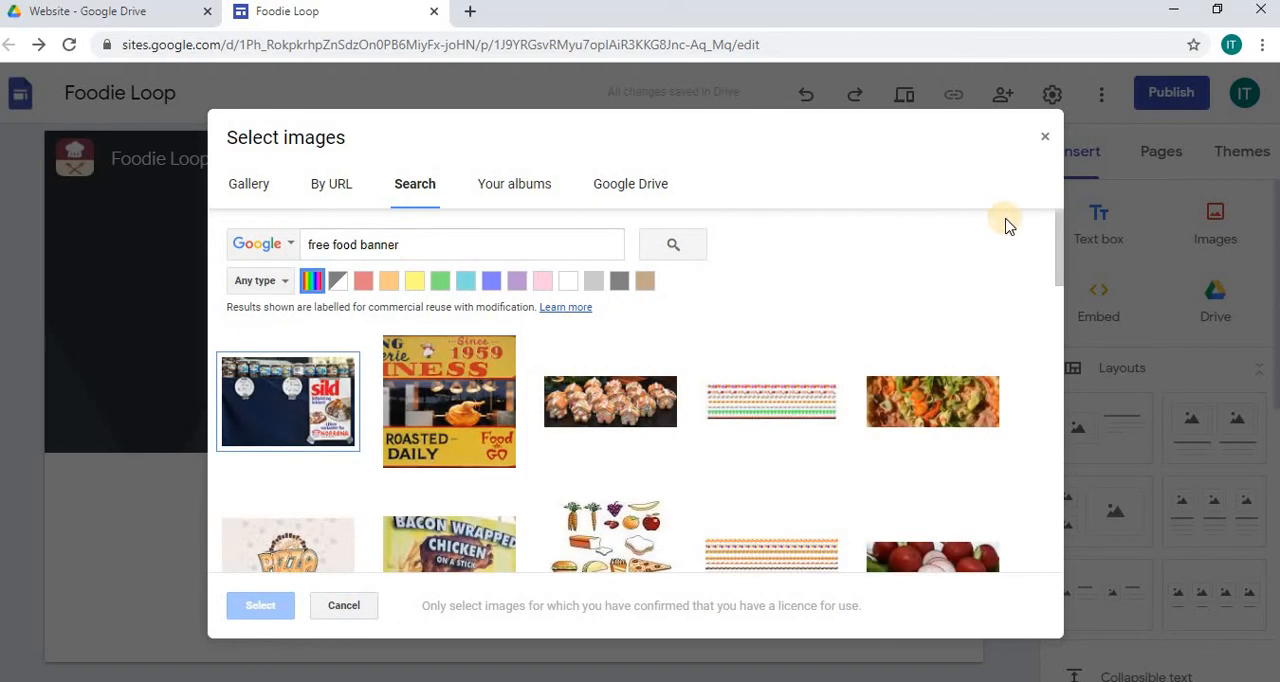
Step: Pick the "Fruits Tropical Food" photo of a fruit bowl from the search results and insert it as the header image
{"action": "left_click_drag", "start_coordinate": [1063, 232], "coordinate": [1059, 463]}
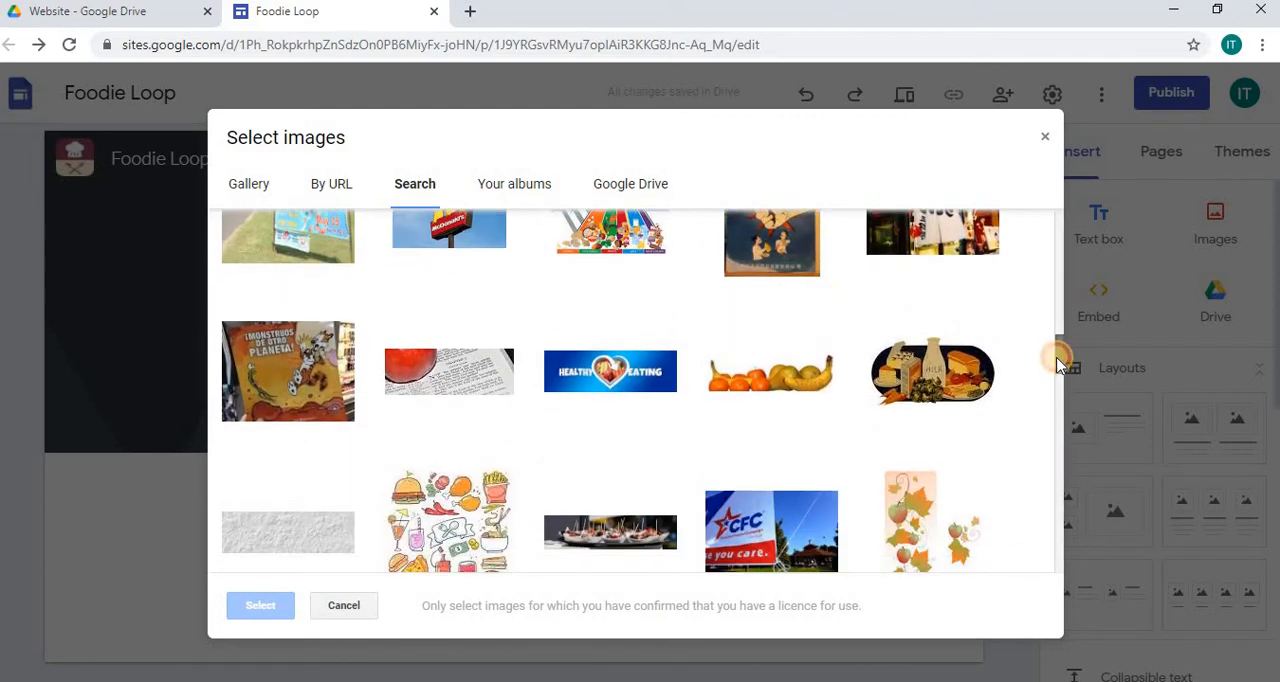
{"action": "left_click_drag", "start_coordinate": [1060, 352], "coordinate": [1063, 378]}
{"action": "scroll", "coordinate": [1063, 378], "scroll_direction": "down", "scroll_amount": 1}
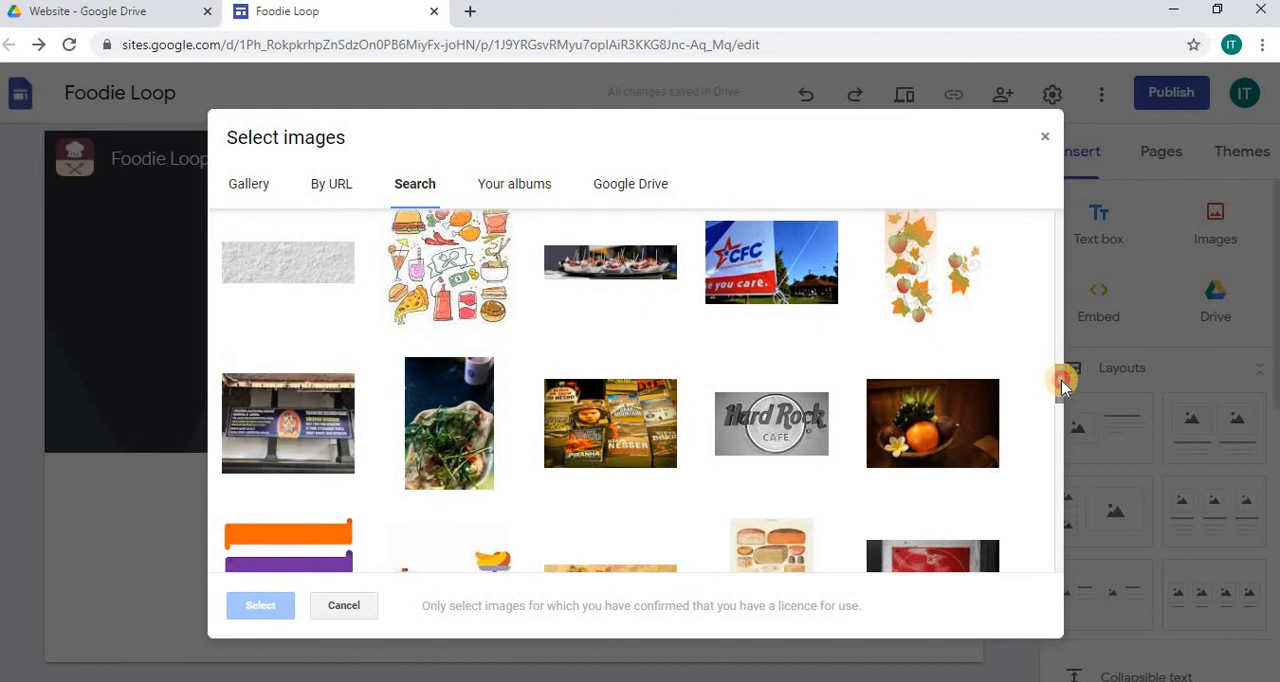
{"action": "scroll", "coordinate": [1063, 386], "scroll_direction": "down", "scroll_amount": 2}
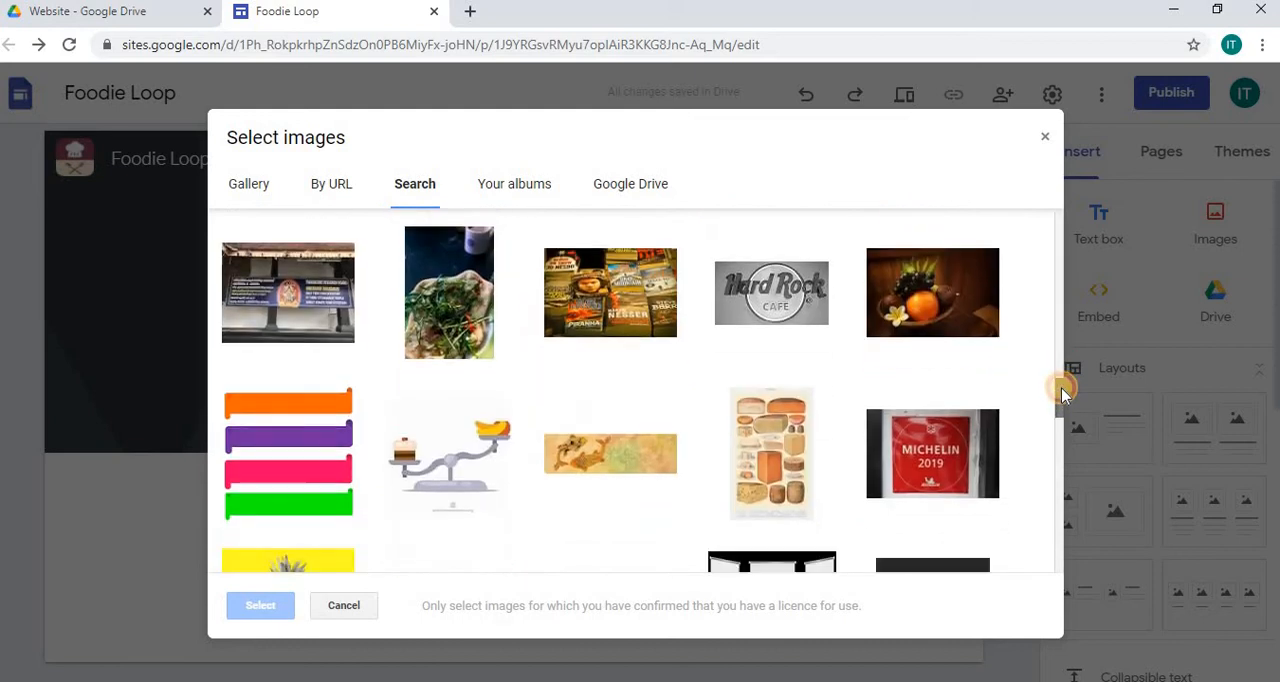
{"action": "left_click", "coordinate": [924, 286]}
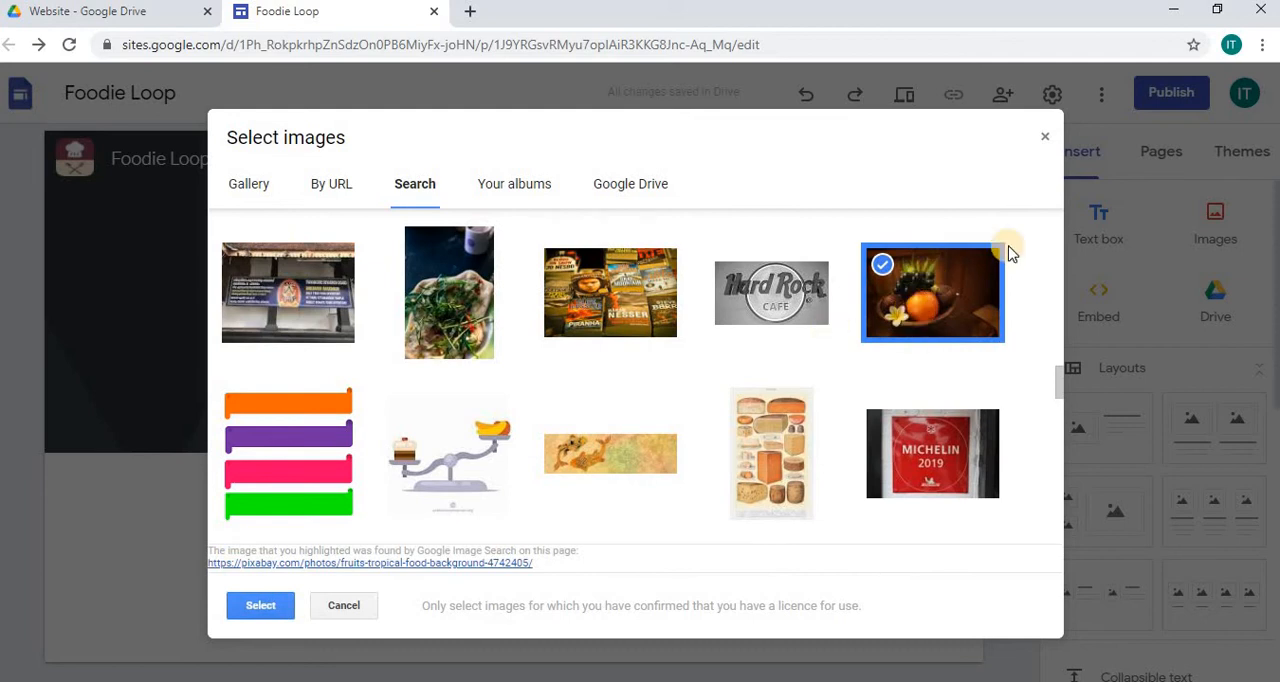
{"action": "left_click", "coordinate": [261, 608]}
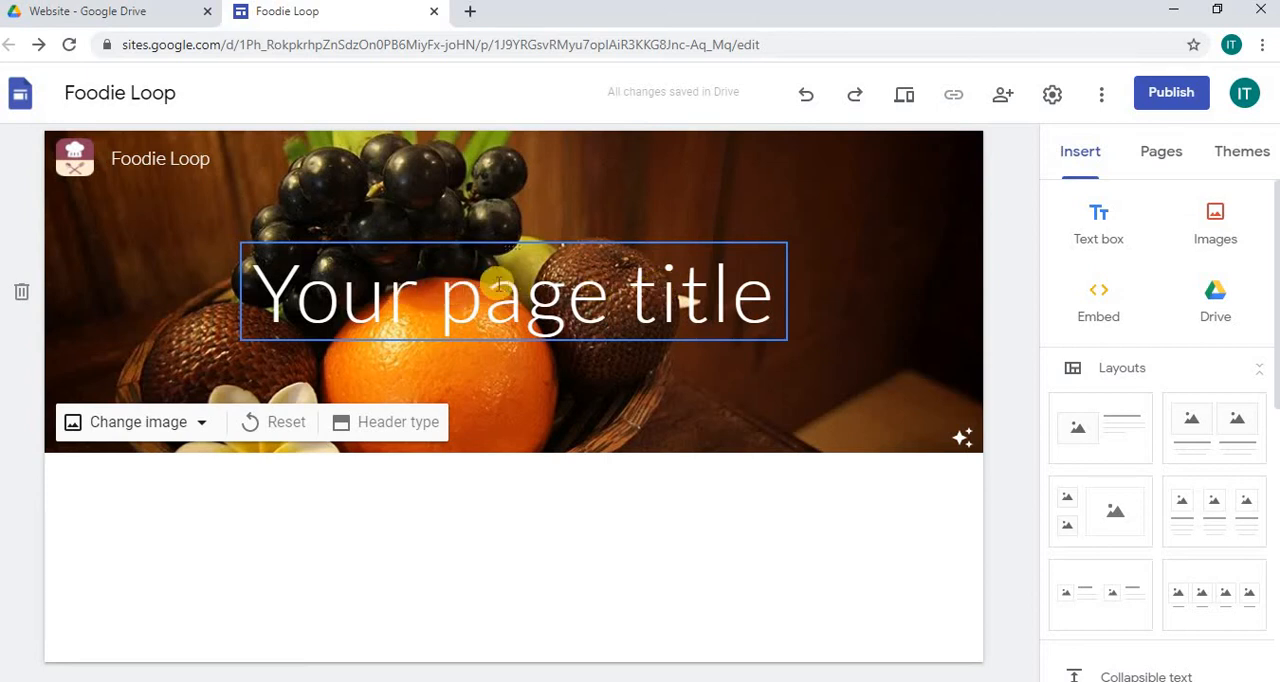
Step: Replace the placeholder page title in the header with "Foodie Loop"
{"action": "left_click", "coordinate": [437, 288]}
{"action": "left_click_drag", "start_coordinate": [275, 290], "coordinate": [772, 290]}
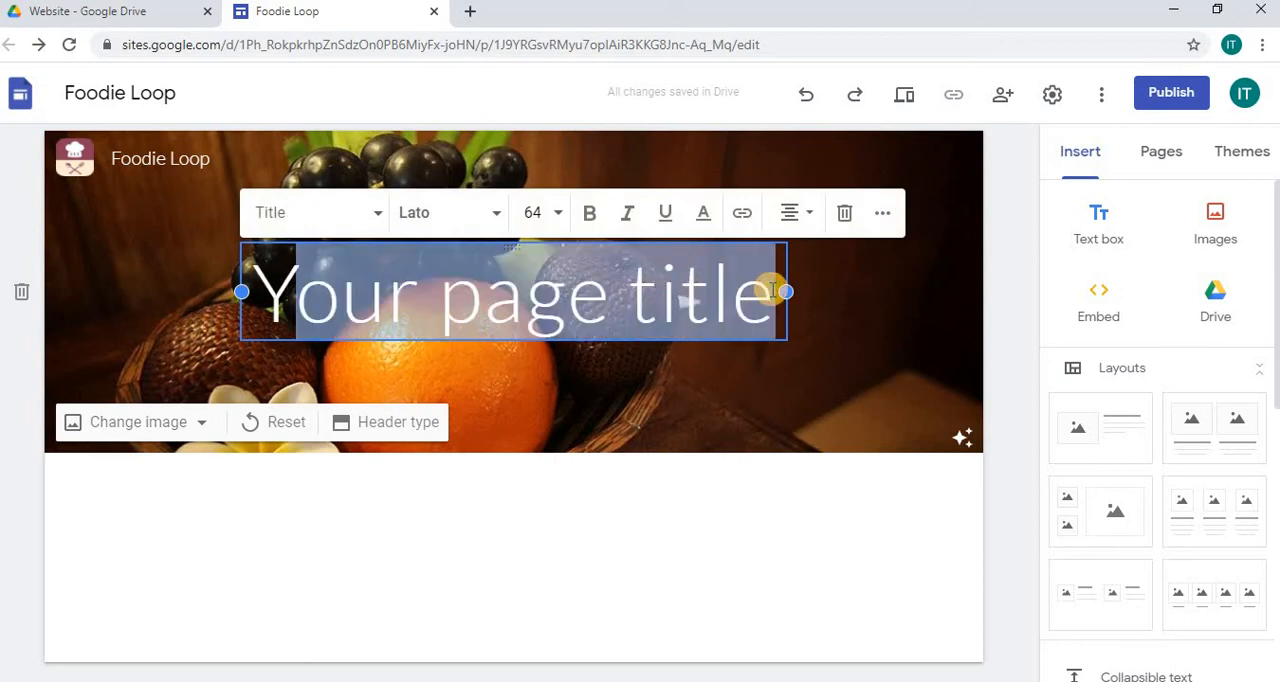
{"action": "key", "text": "BackSpace"}
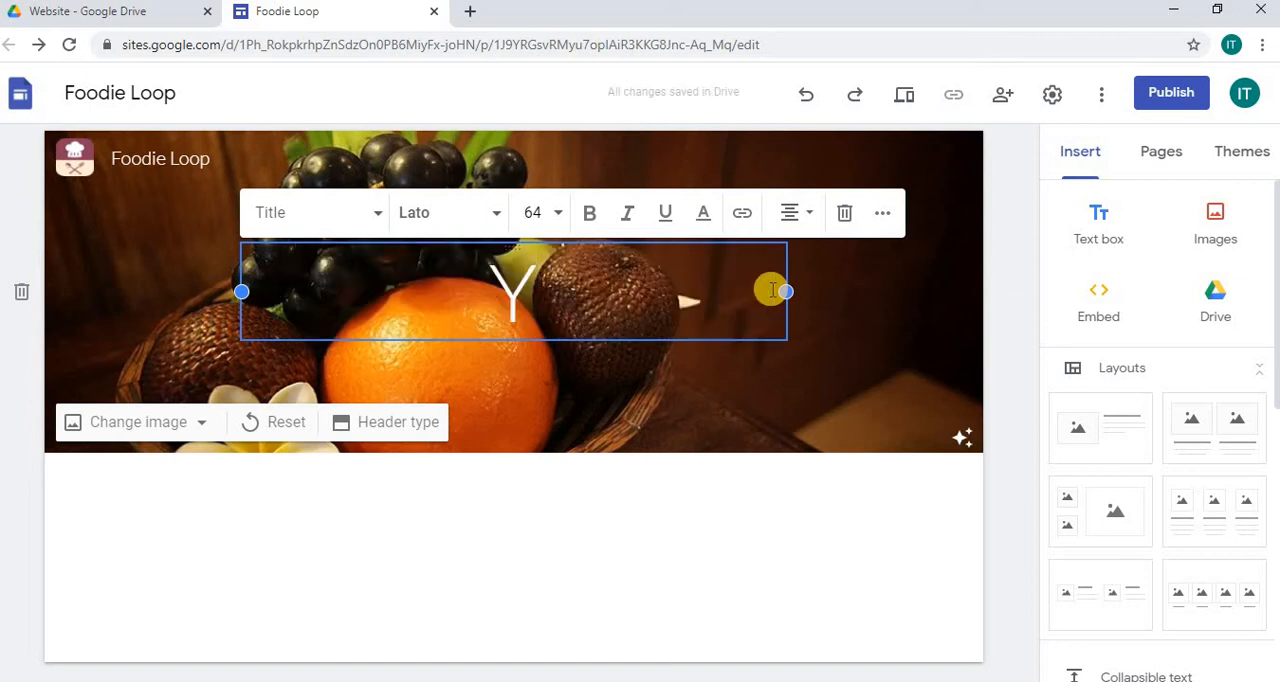
{"action": "key", "text": "BackSpace"}
{"action": "type", "text": "Foodie Loop"}
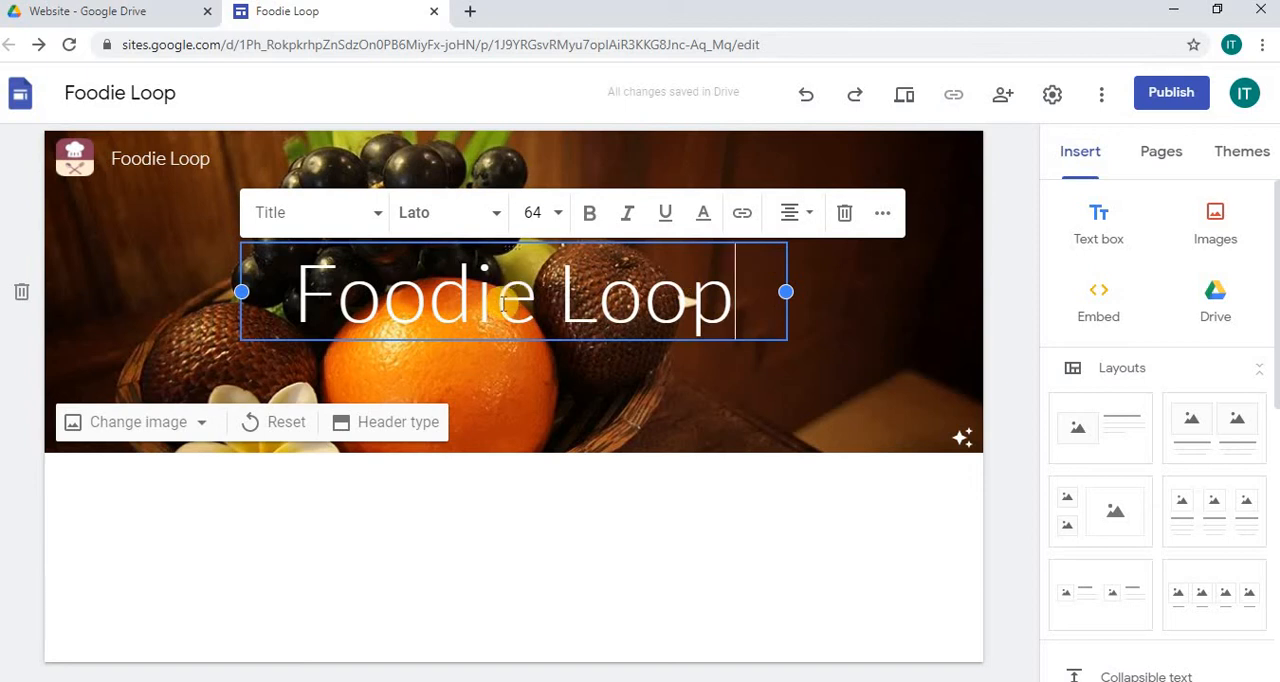
Step: Try to change the header title's font to Pacifico
{"action": "left_click", "coordinate": [379, 216]}
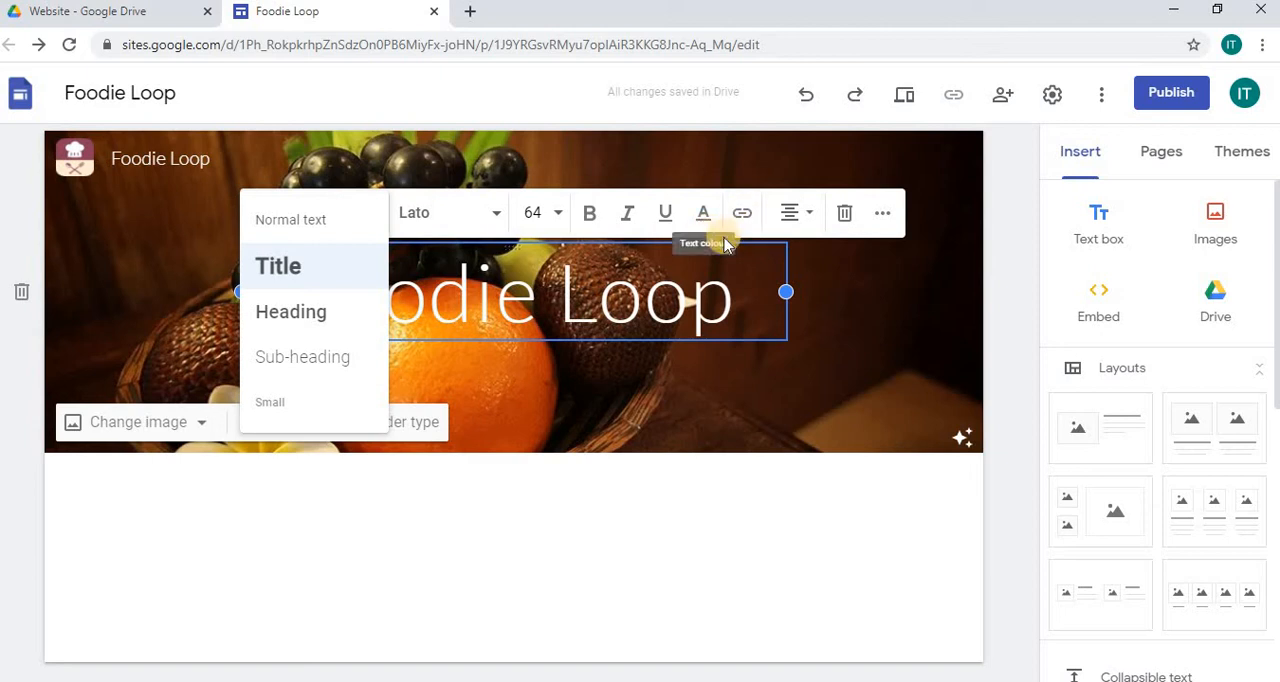
{"action": "left_click", "coordinate": [496, 217]}
{"action": "left_click", "coordinate": [496, 217]}
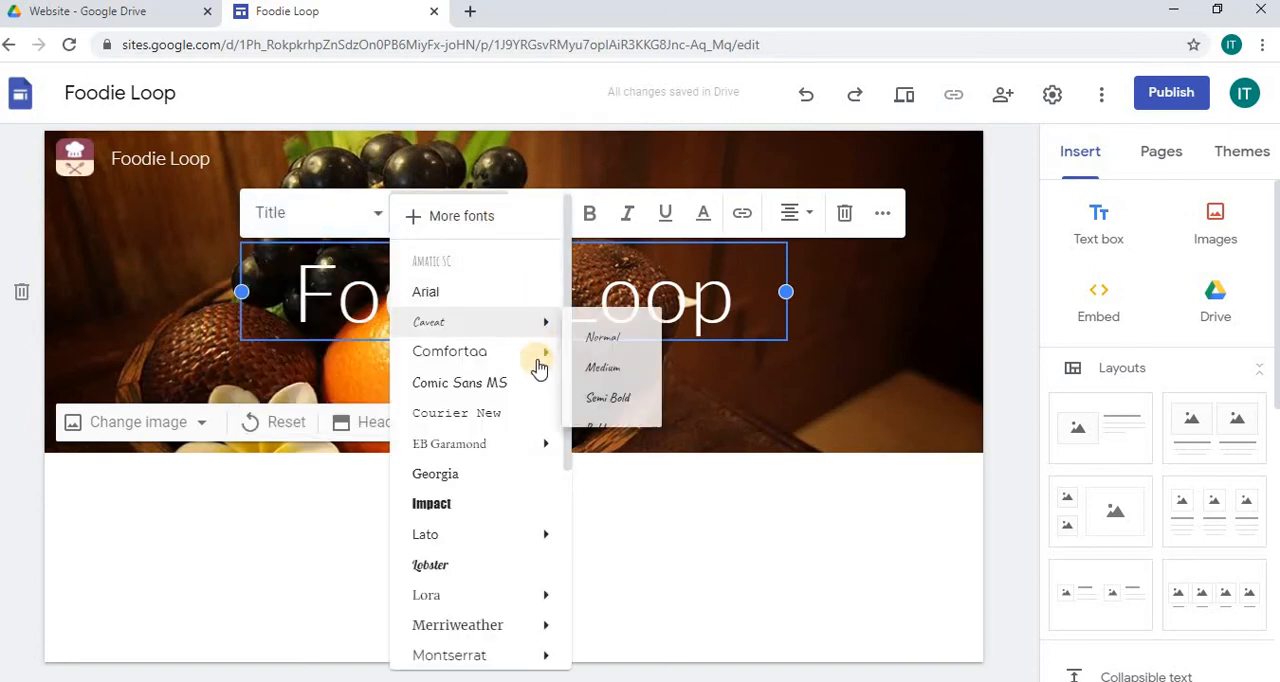
{"action": "left_click_drag", "start_coordinate": [569, 380], "coordinate": [563, 542]}
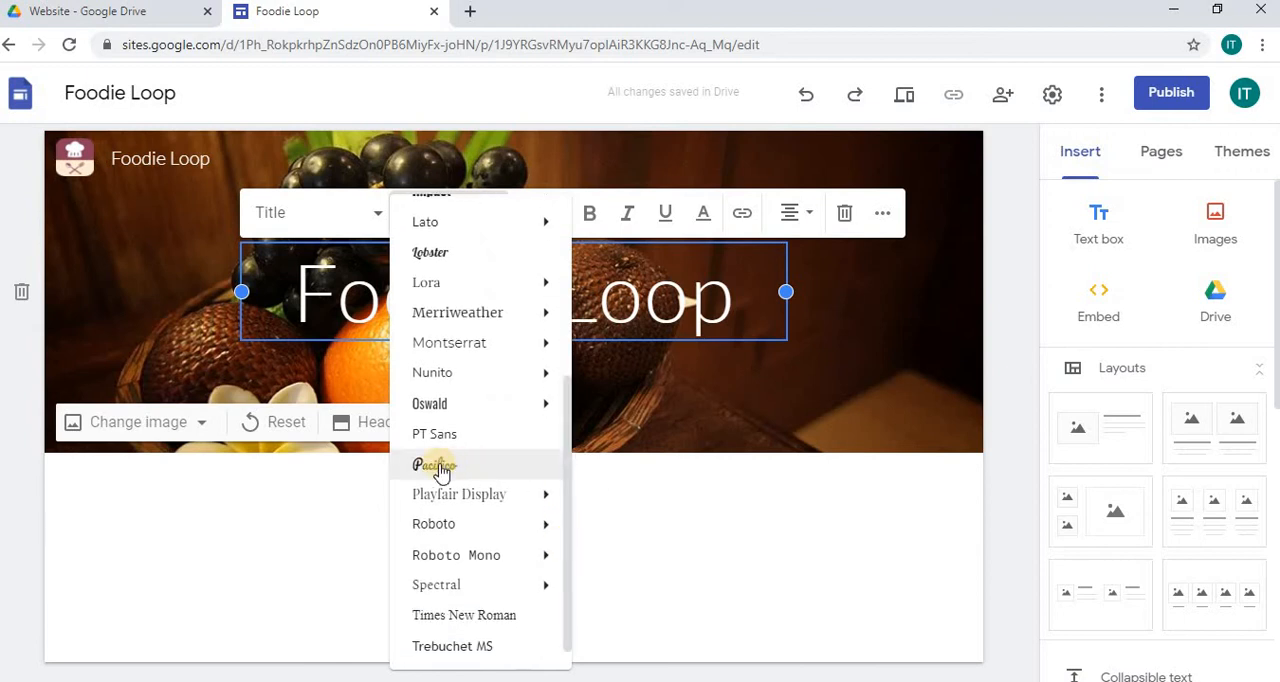
{"action": "left_click", "coordinate": [432, 468]}
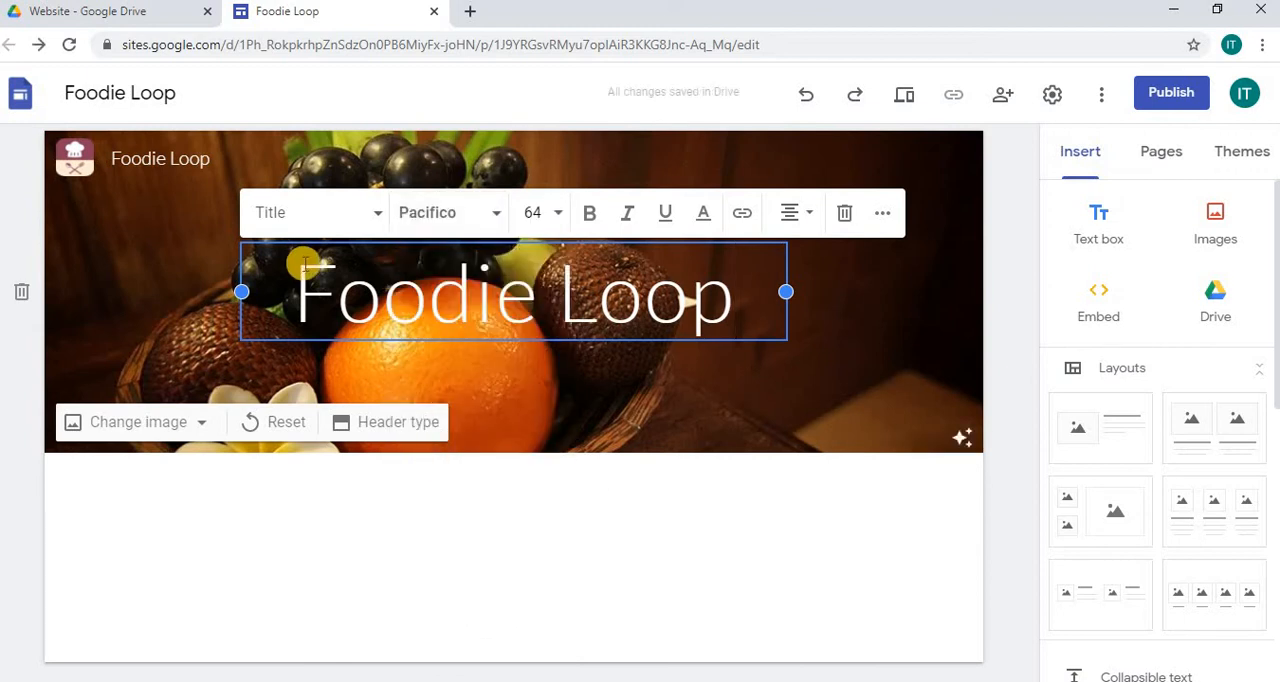
Step: Select the whole header title text, set its font to Pacifico and deselect it
{"action": "left_click_drag", "start_coordinate": [297, 265], "coordinate": [748, 295]}
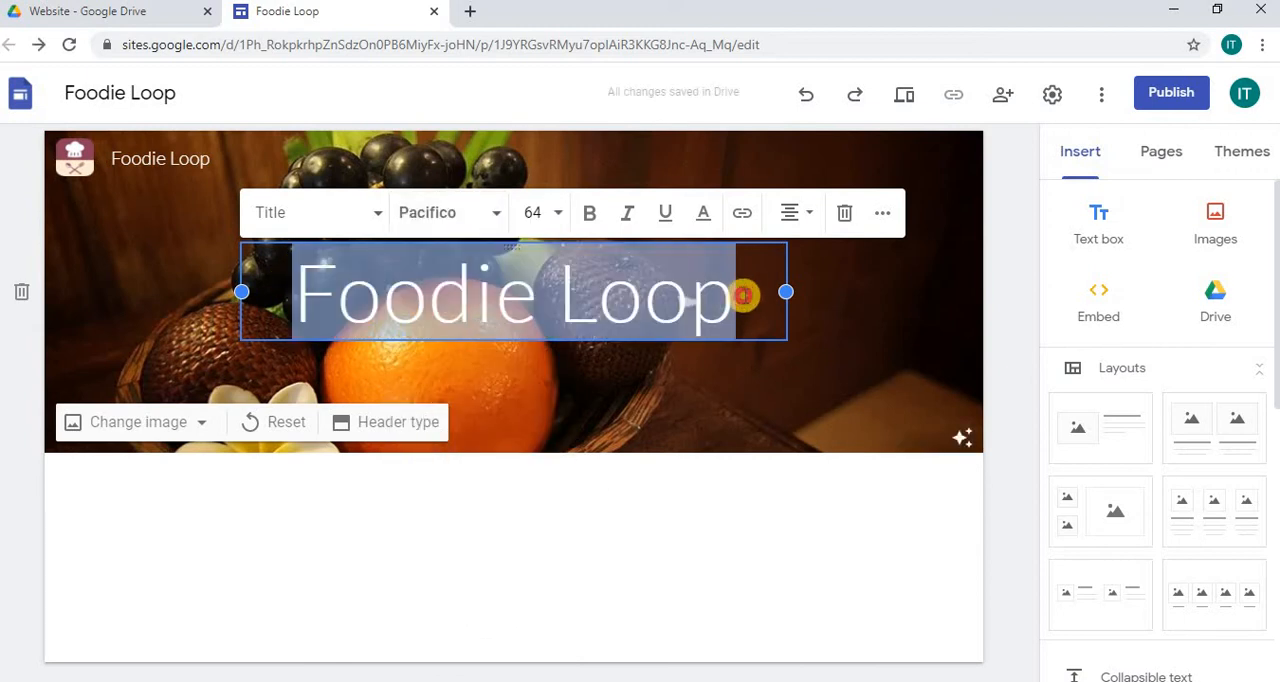
{"action": "left_click", "coordinate": [497, 215]}
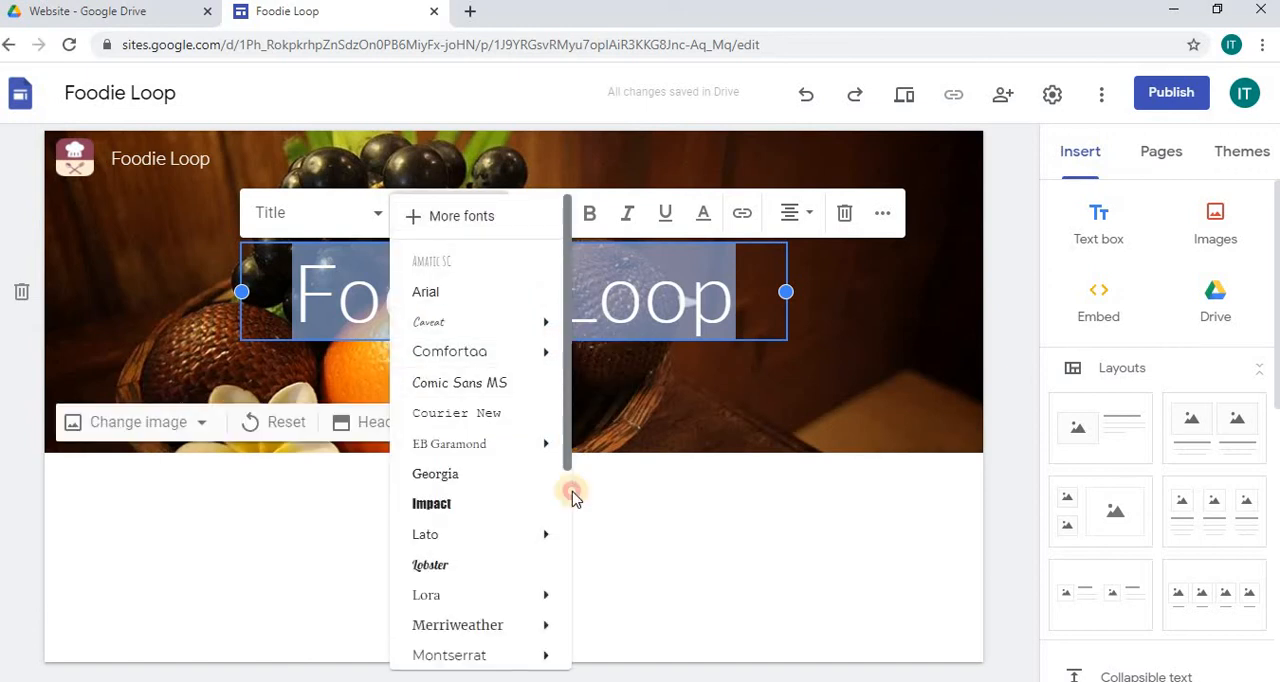
{"action": "scroll", "coordinate": [569, 494], "scroll_direction": "down", "scroll_amount": 3}
{"action": "left_click", "coordinate": [452, 463]}
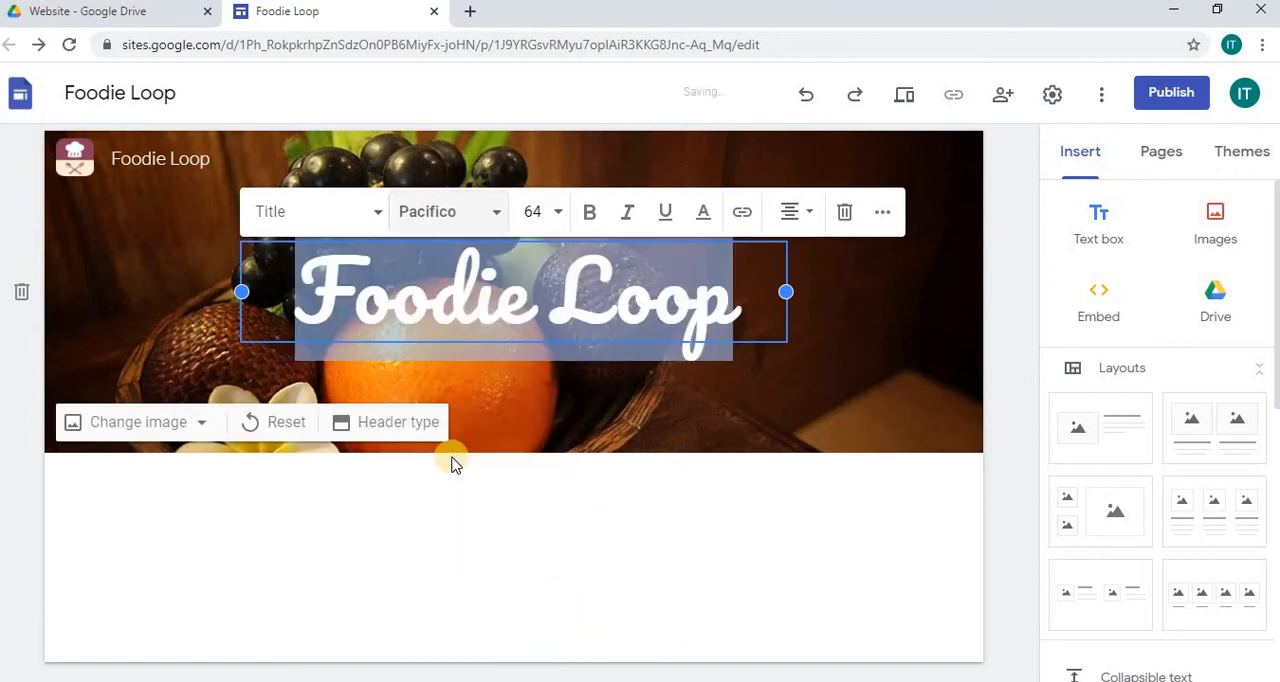
{"action": "left_click", "coordinate": [531, 506]}
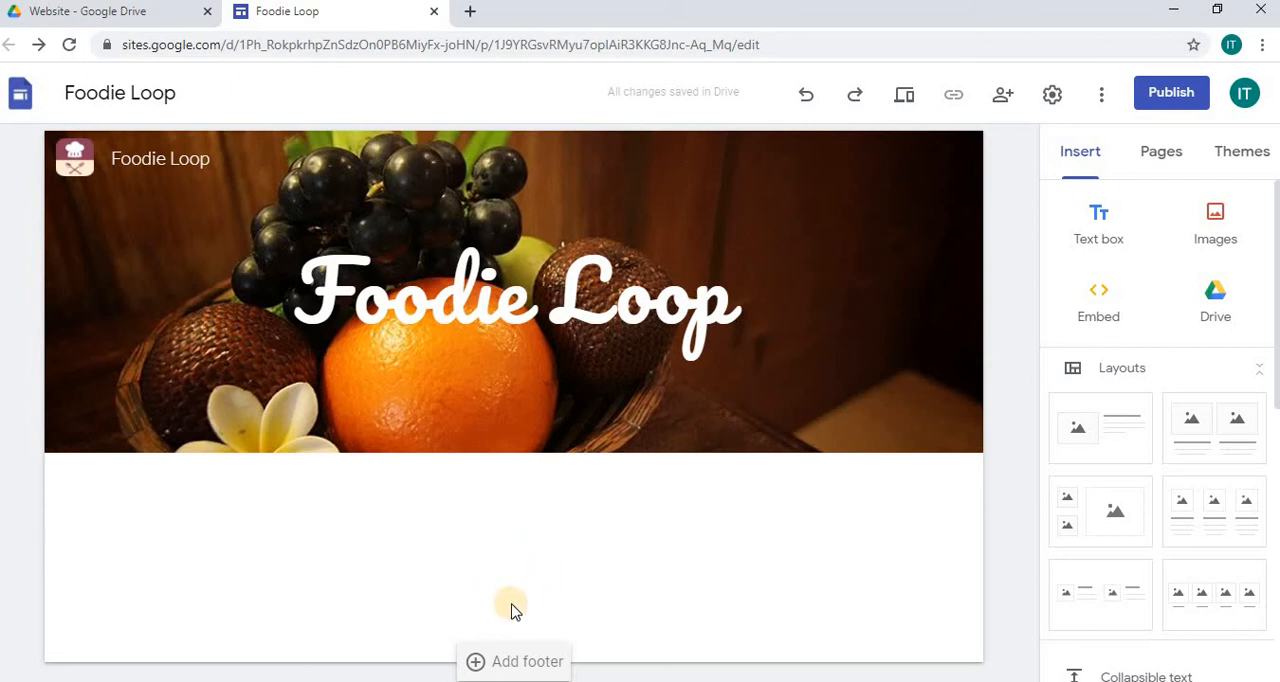
Step: Add a page footer containing the text "Copyright (c) 2020. All rights reserved by Foodie Loop."
{"action": "left_click", "coordinate": [536, 665]}
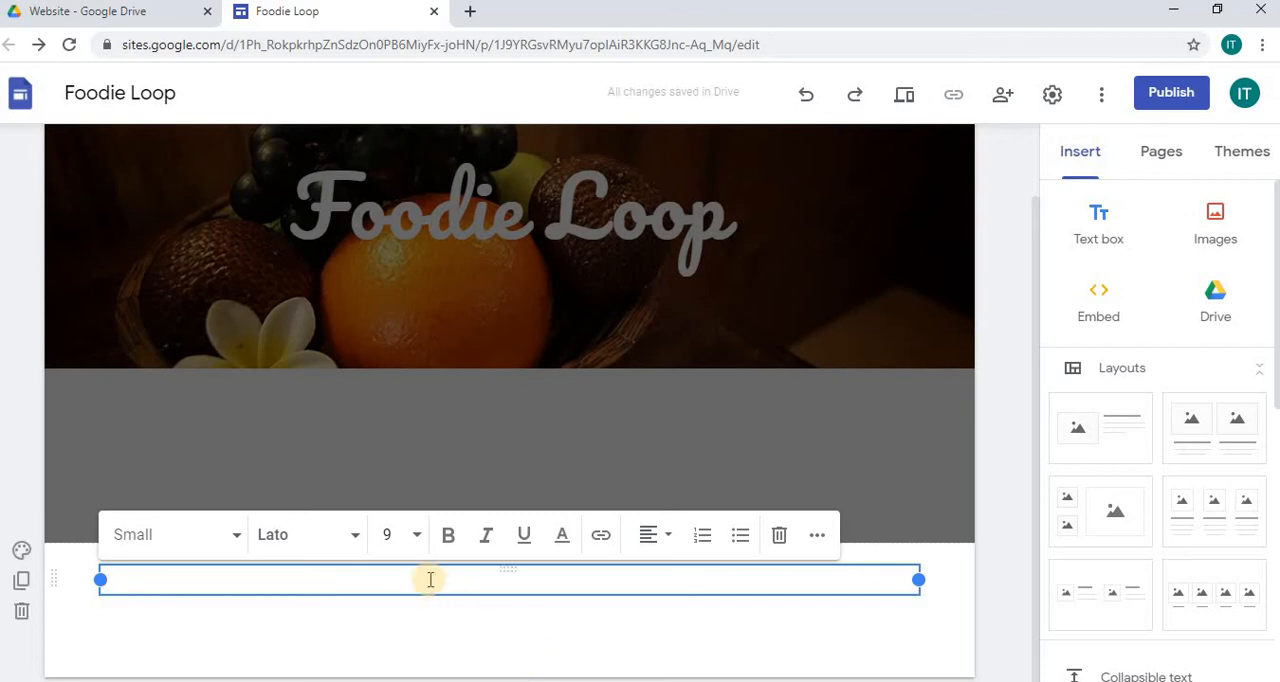
{"action": "type", "text": "Cop"}
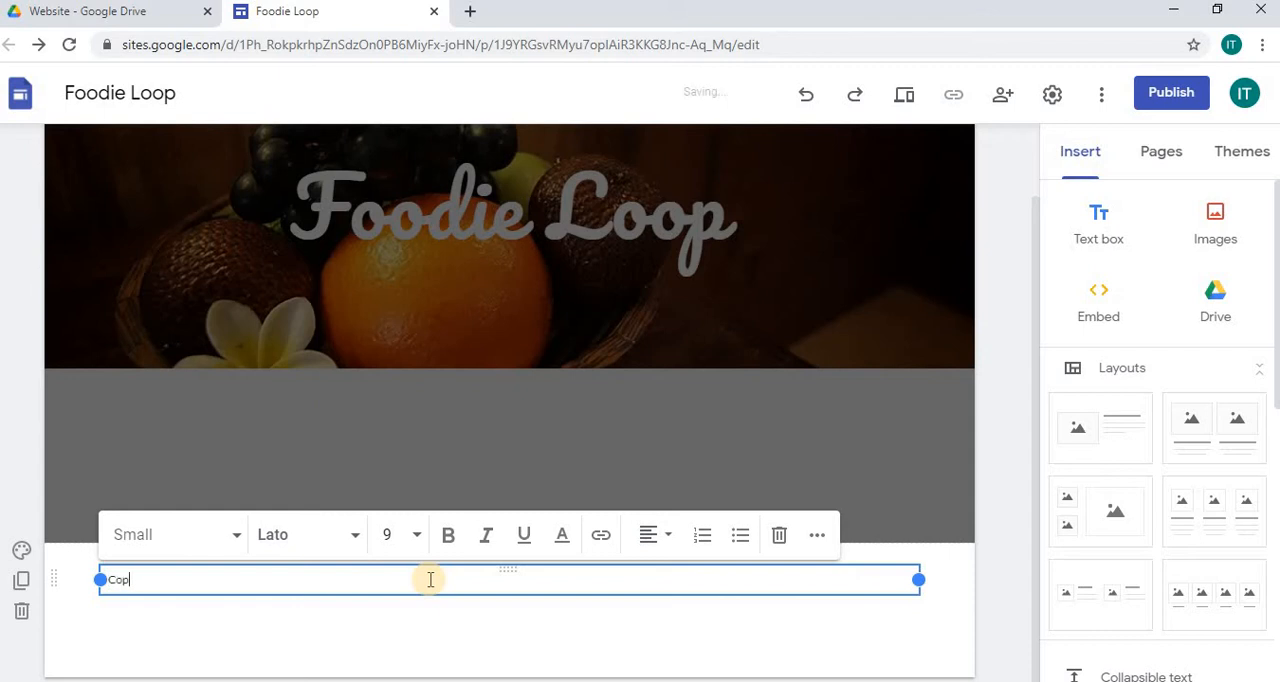
{"action": "type", "text": "yright (c) 2020. All rights reserv"}
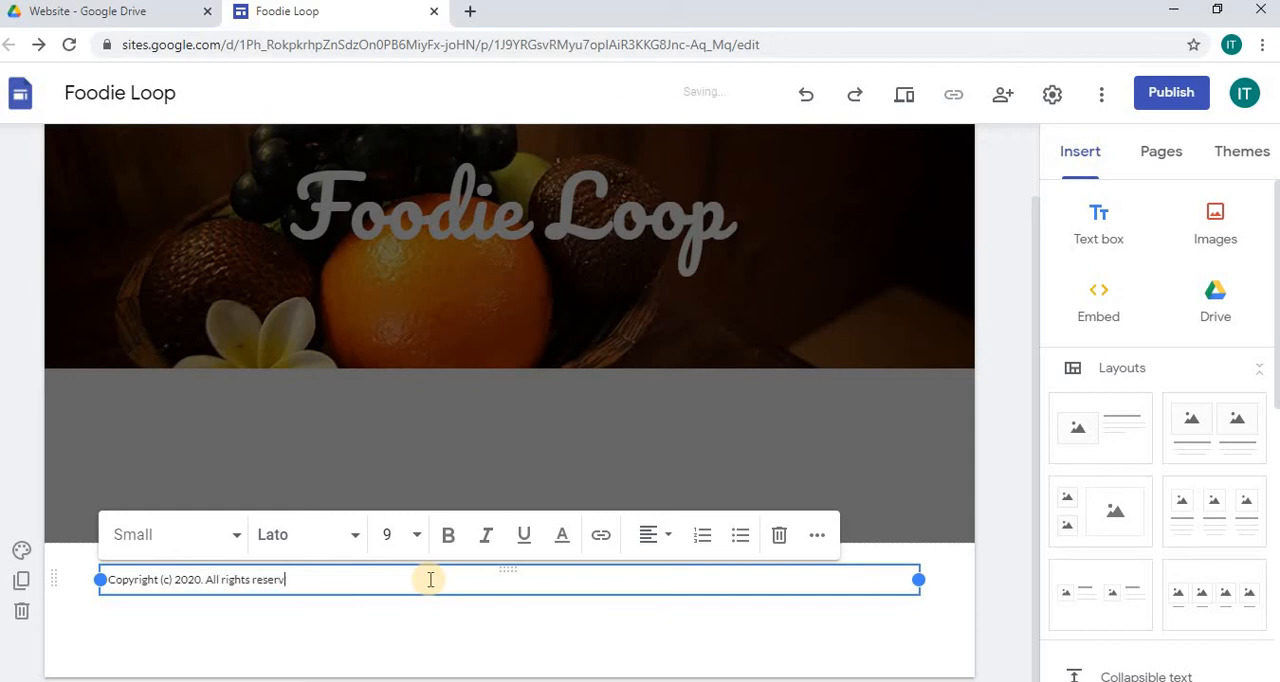
{"action": "type", "text": "ed by Foodie Loop."}
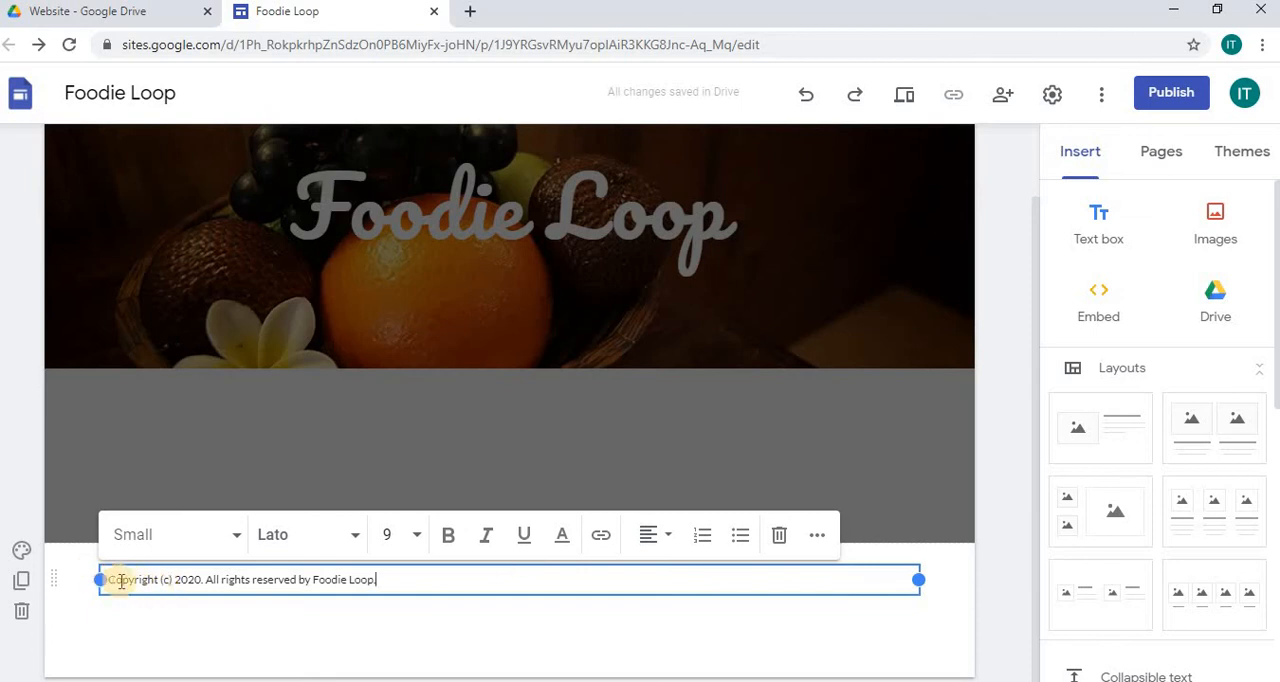
Step: Set the footer's section background to the dark blue blurred city lights image from the gallery
{"action": "left_click", "coordinate": [22, 549]}
{"action": "mouse_move", "coordinate": [130, 627]}
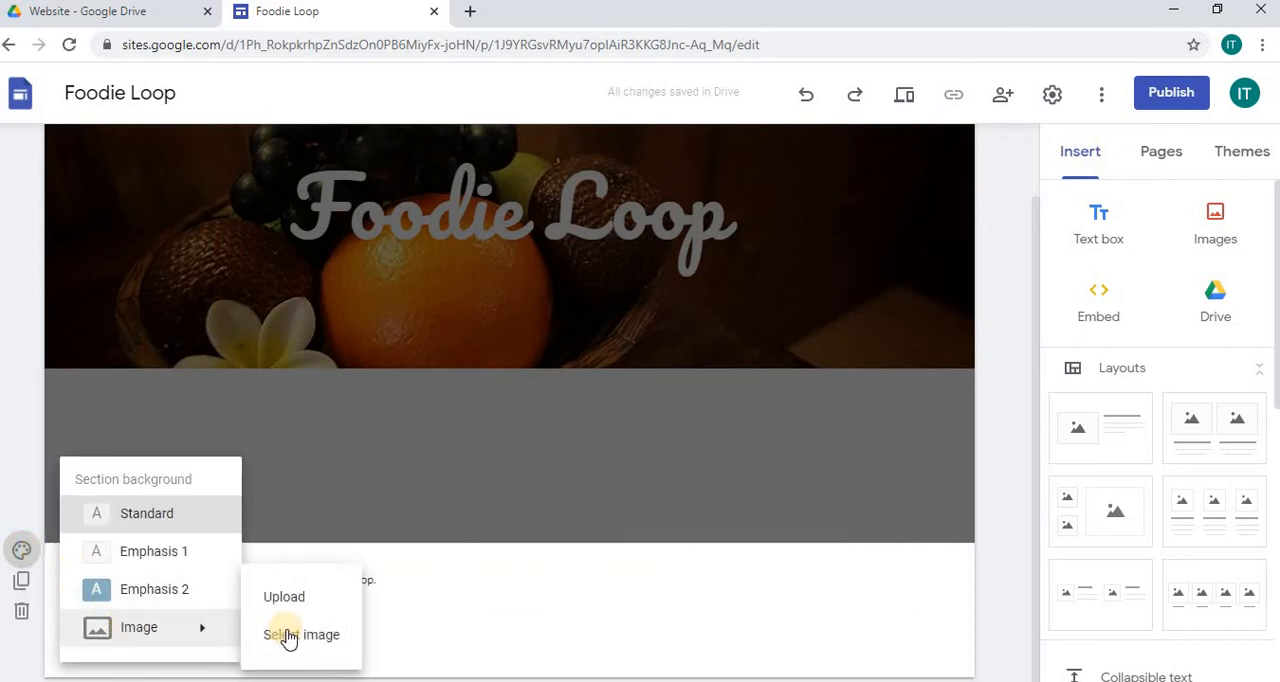
{"action": "left_click", "coordinate": [296, 636]}
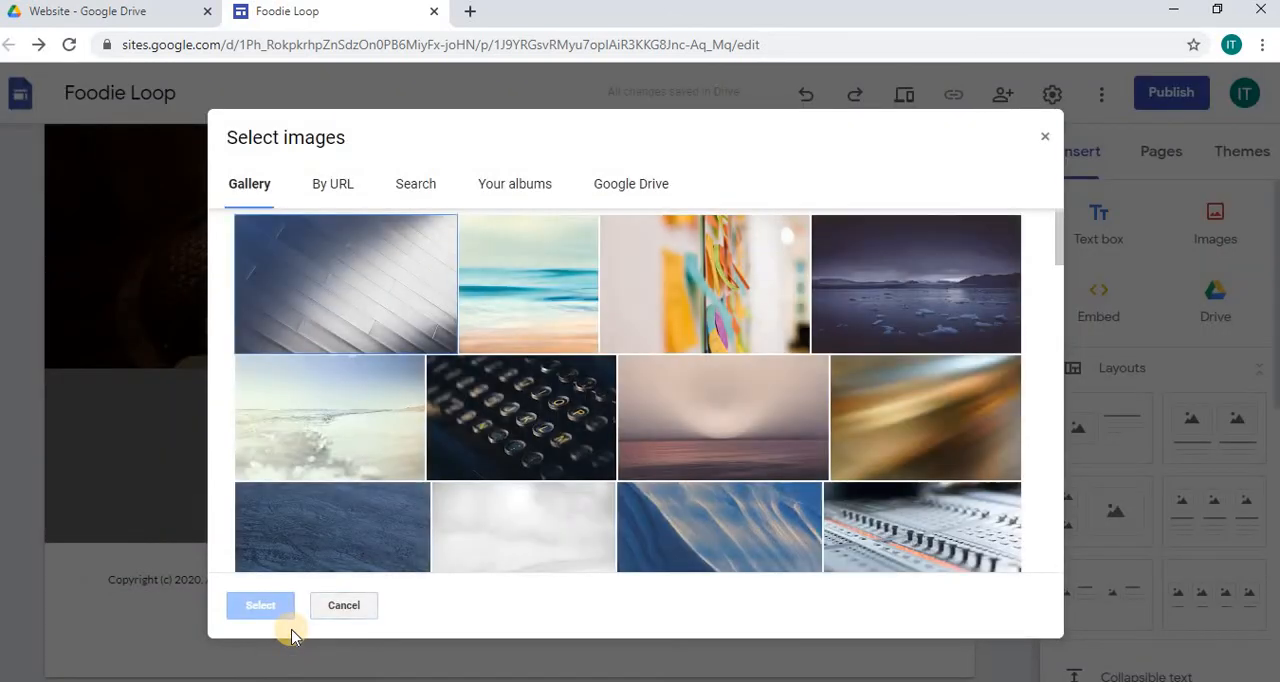
{"action": "left_click", "coordinate": [314, 322]}
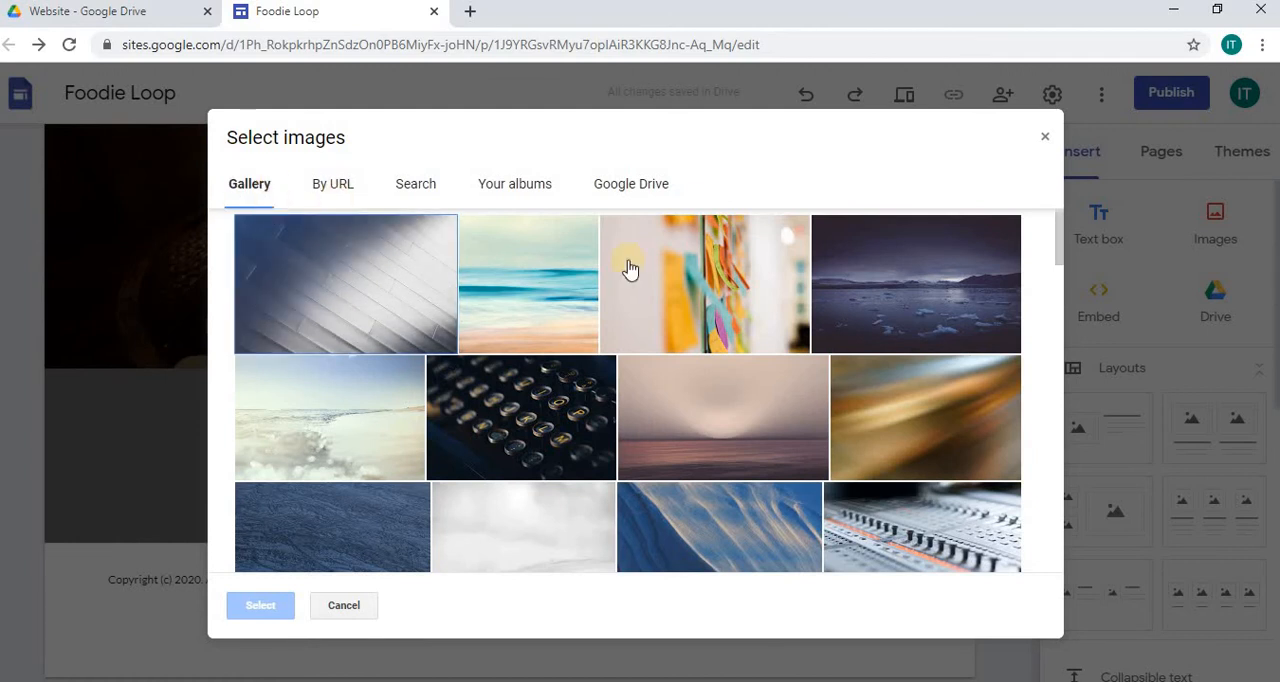
{"action": "left_click_drag", "start_coordinate": [1060, 228], "coordinate": [1062, 277]}
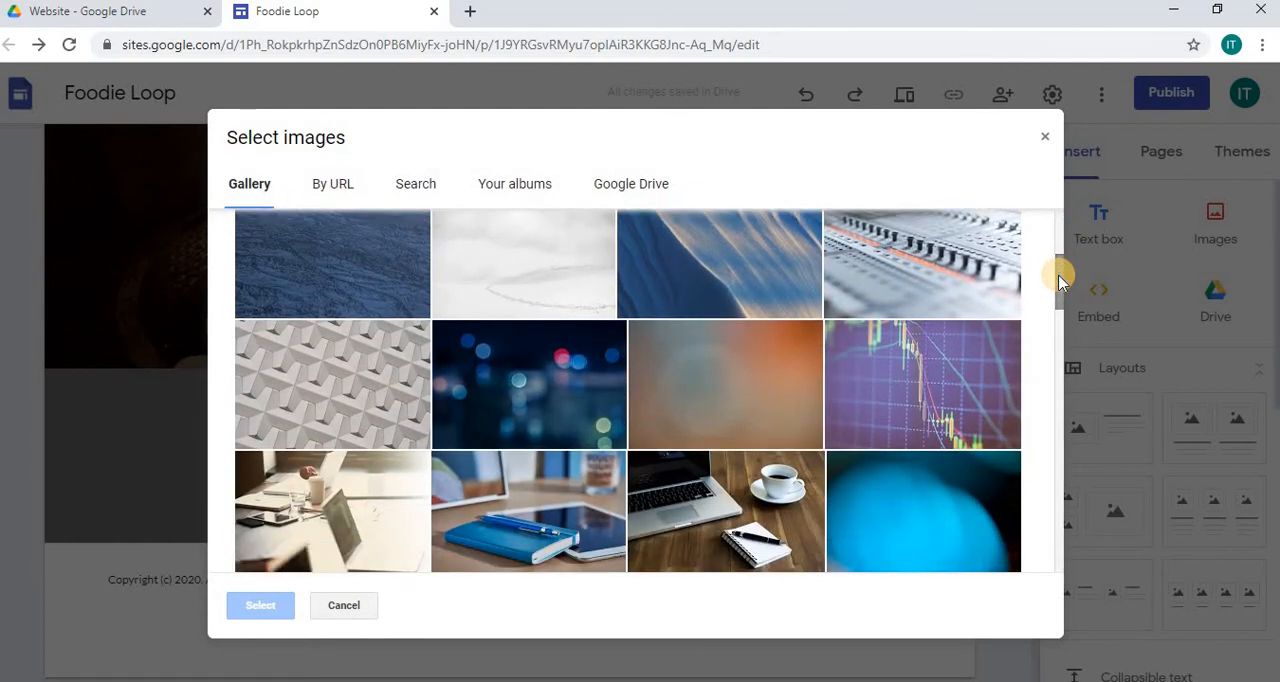
{"action": "left_click", "coordinate": [543, 393]}
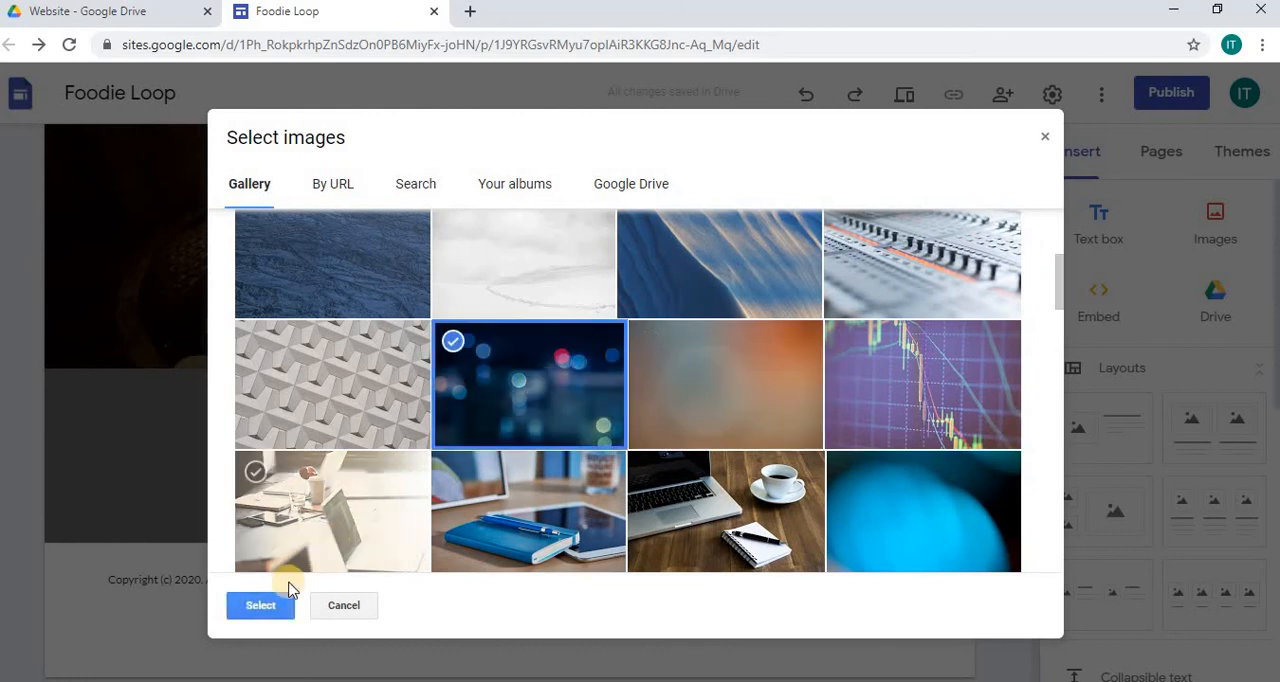
{"action": "left_click", "coordinate": [262, 607]}
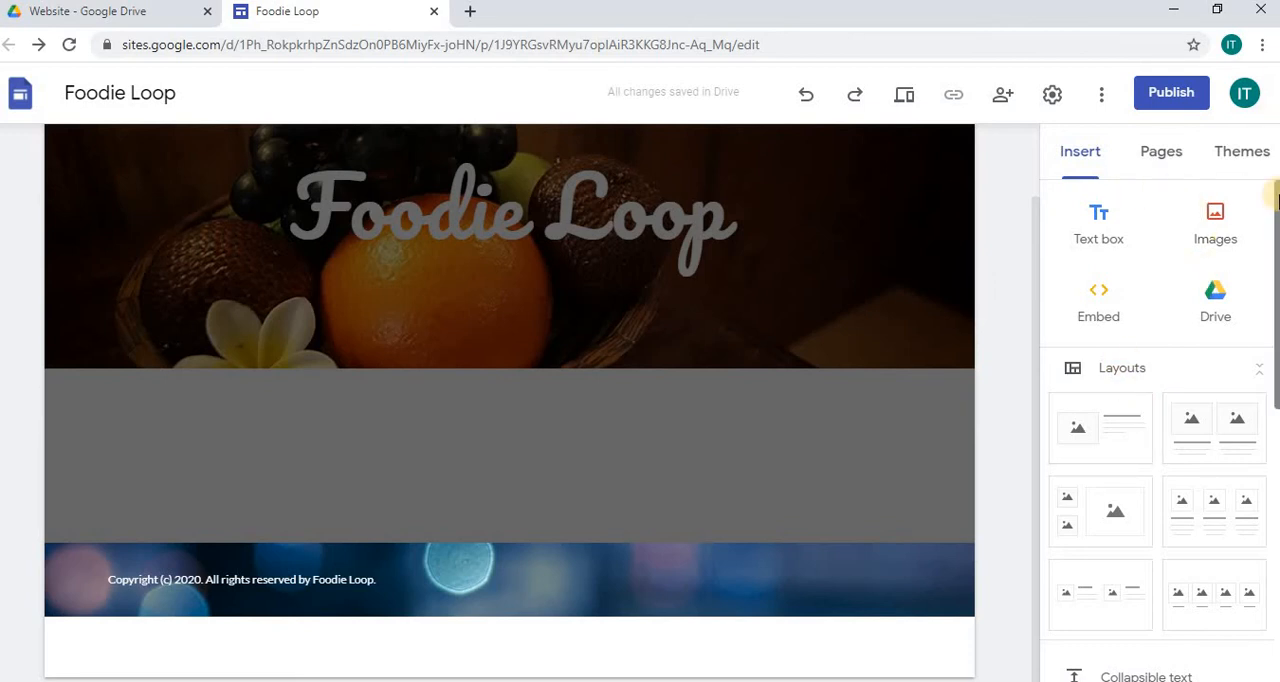
{"action": "left_click_drag", "start_coordinate": [1276, 195], "coordinate": [1272, 420]}
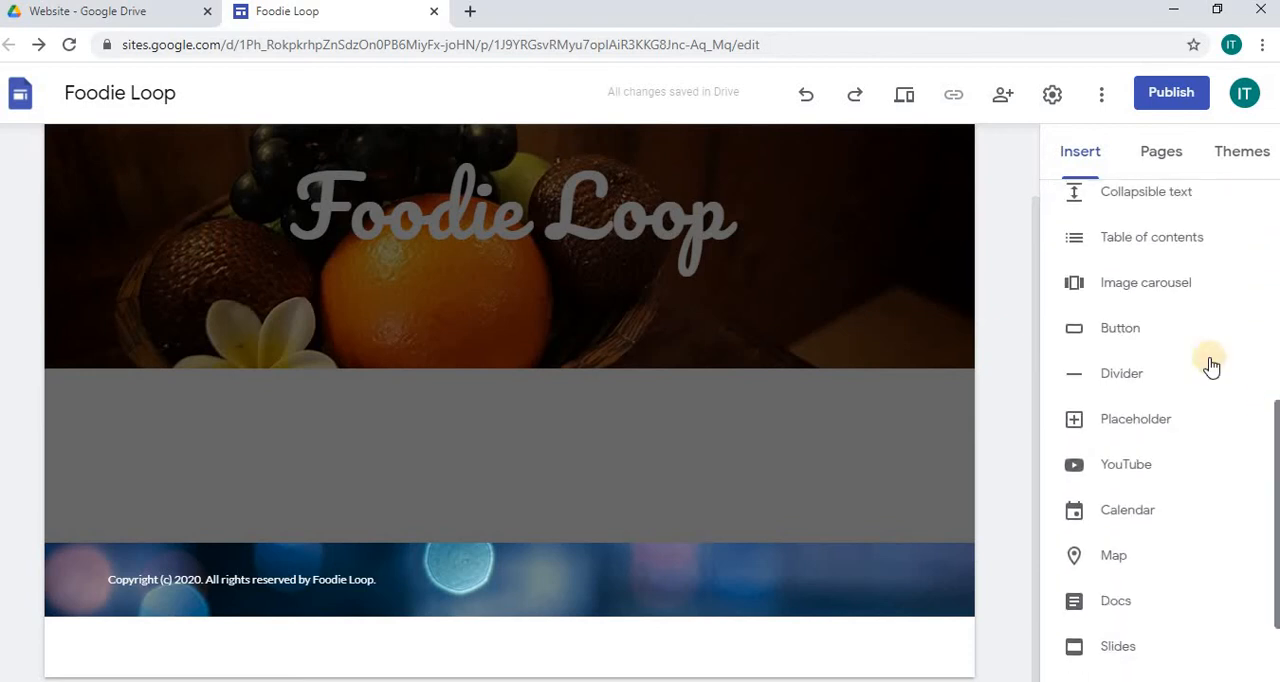
{"action": "left_click", "coordinate": [1119, 333]}
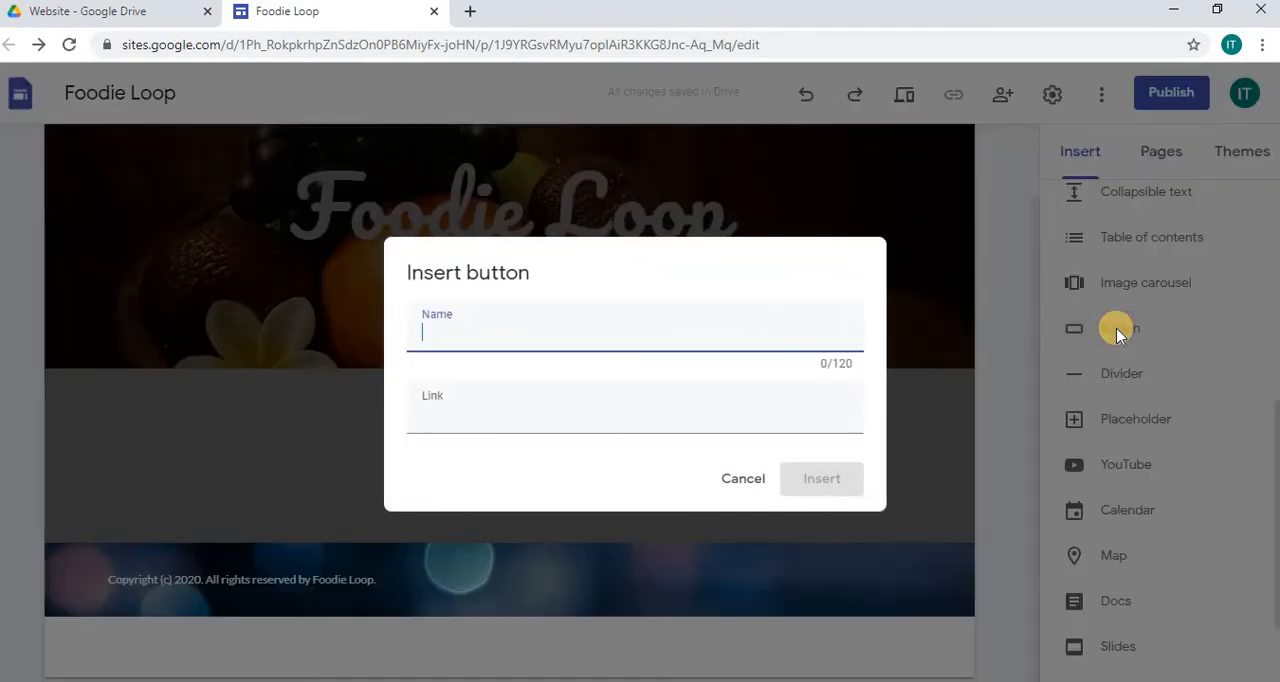
{"action": "type", "text": "Facebook"}
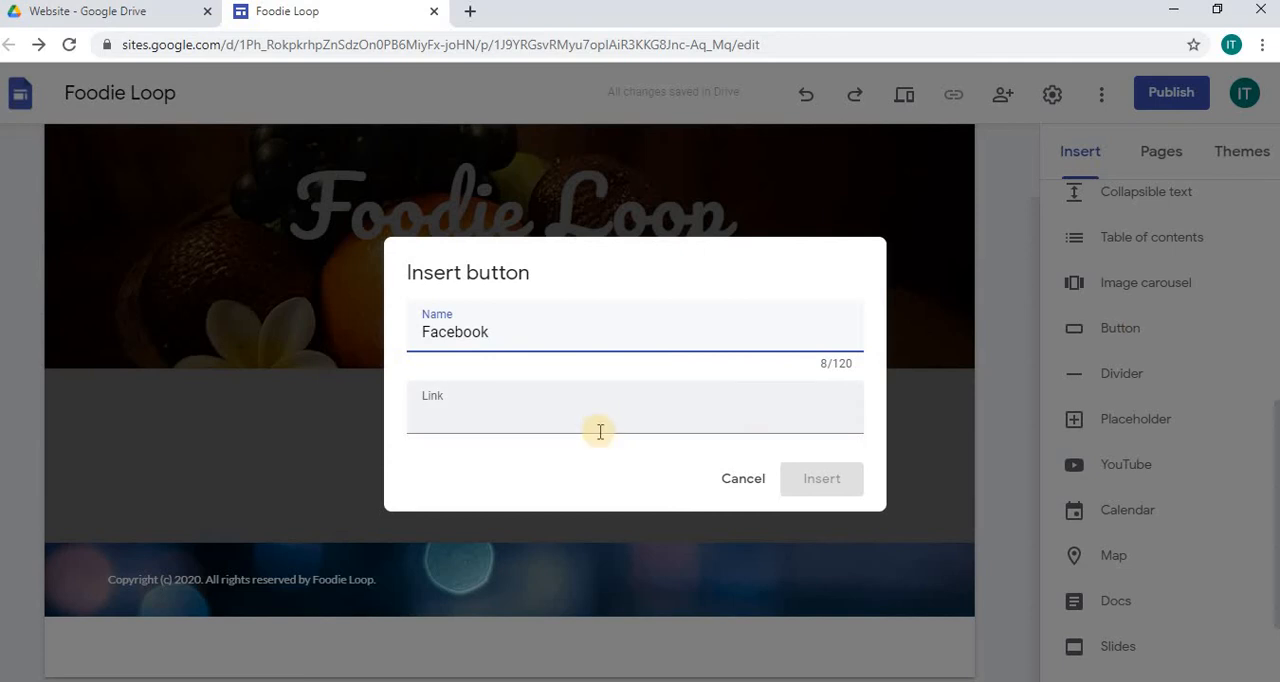
{"action": "left_click", "coordinate": [462, 423]}
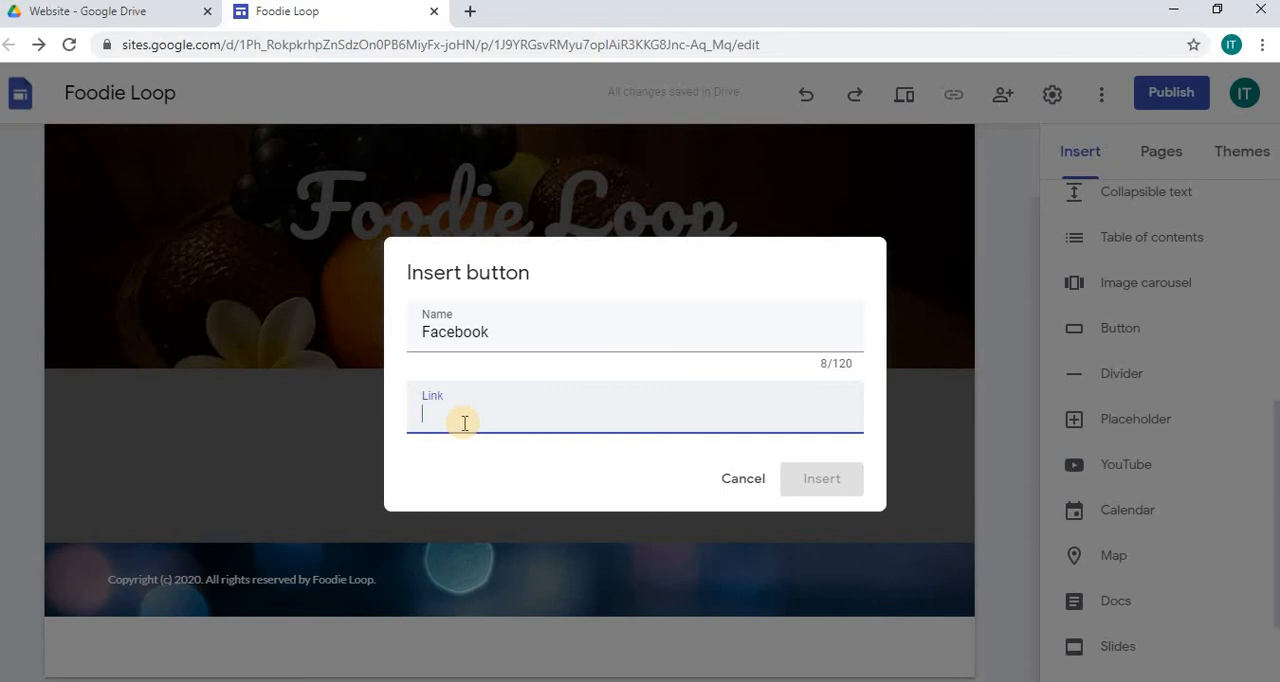
{"action": "type", "text": "www"}
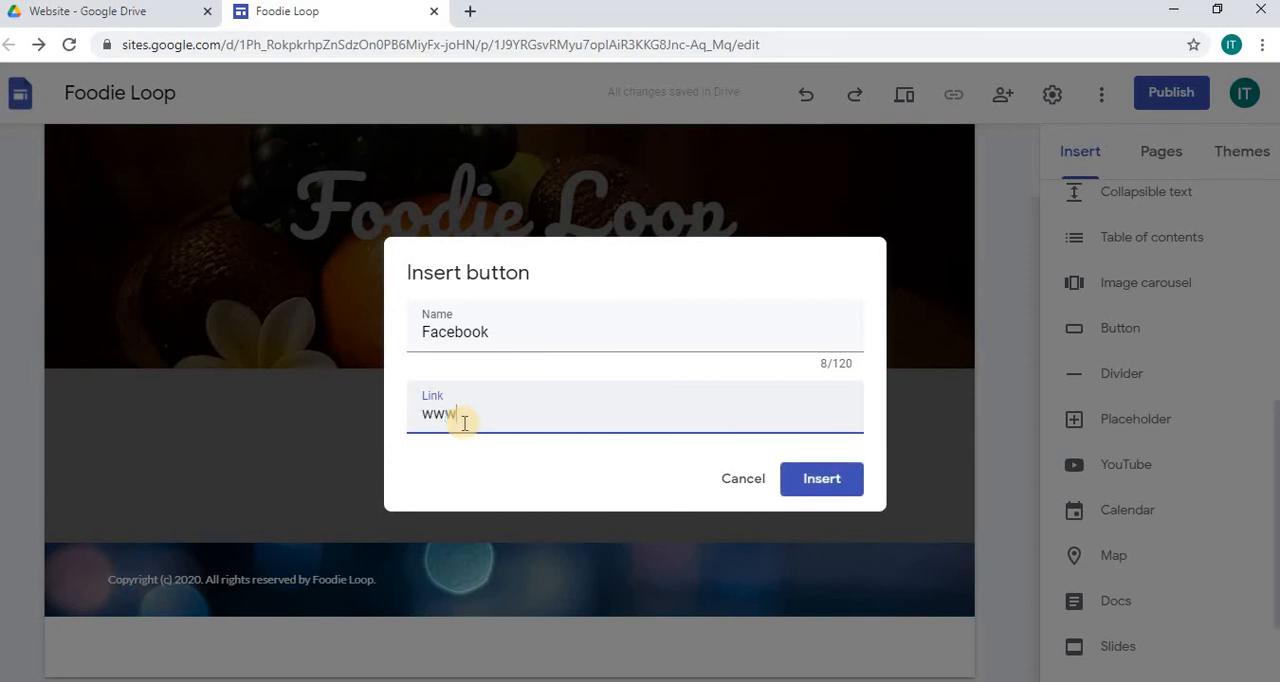
{"action": "type", "text": ".facebook.com"}
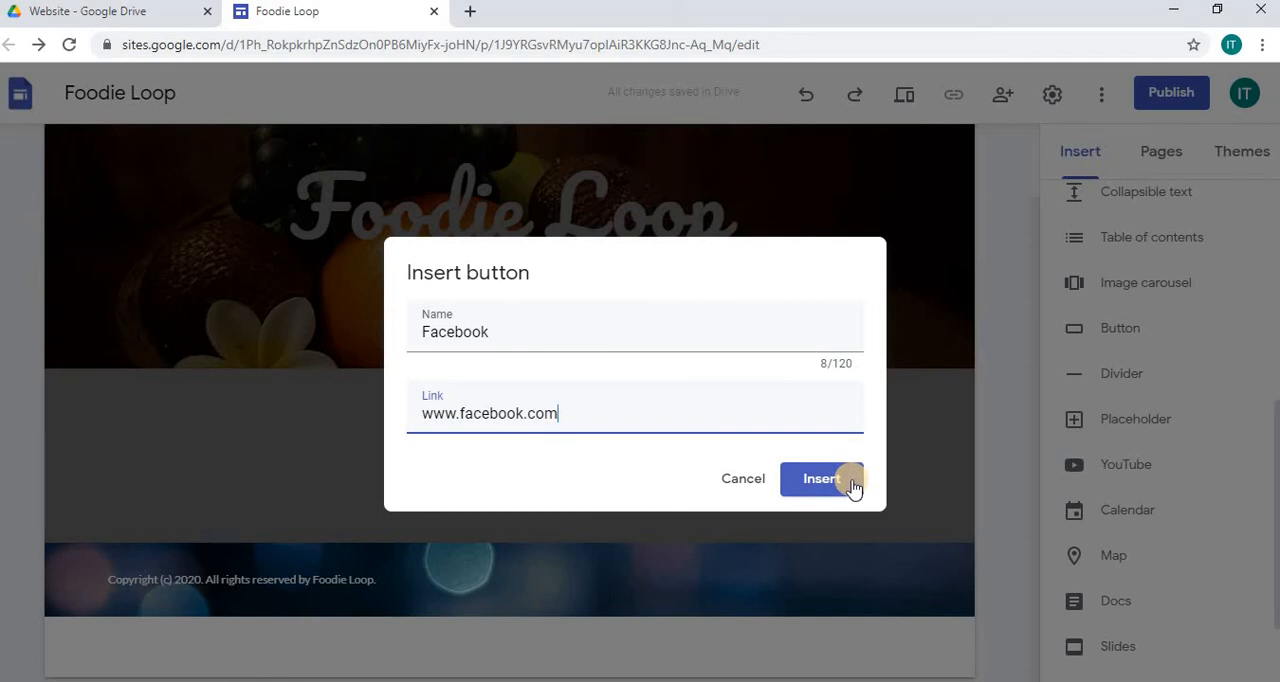
{"action": "left_click", "coordinate": [851, 483]}
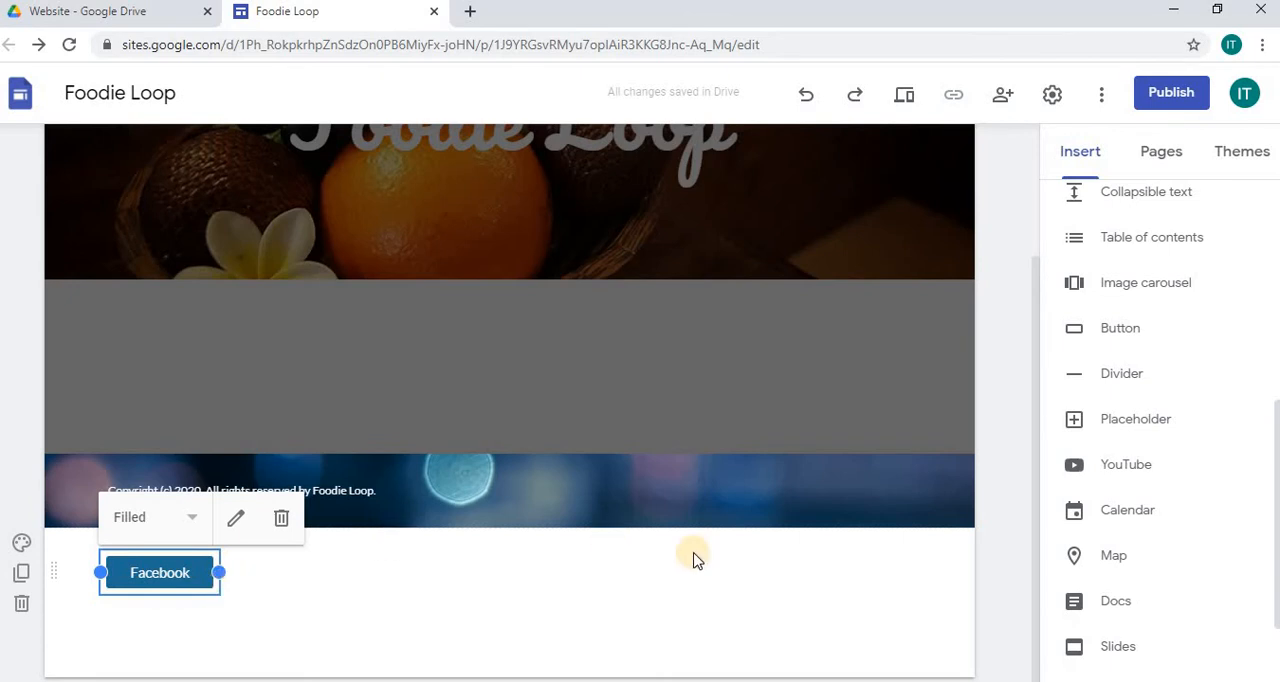
{"action": "left_click", "coordinate": [1117, 331]}
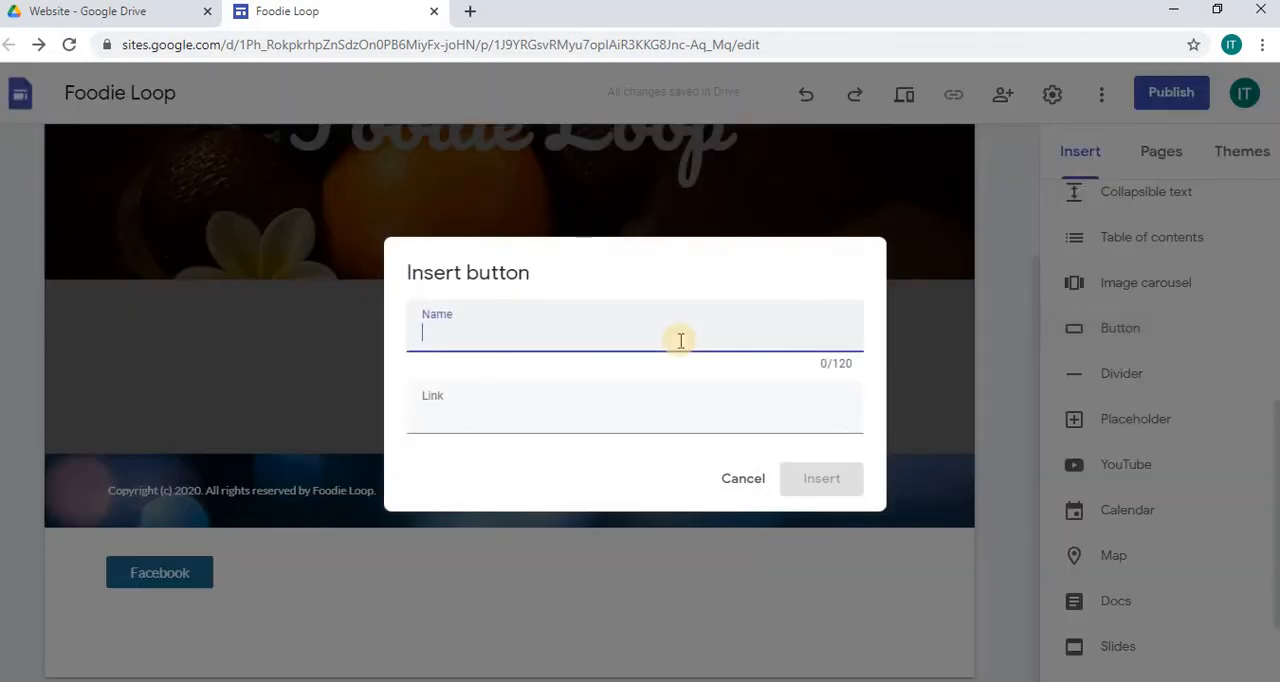
{"action": "type", "text": "Instagram"}
{"action": "left_click", "coordinate": [472, 427]}
{"action": "type", "text": "www."}
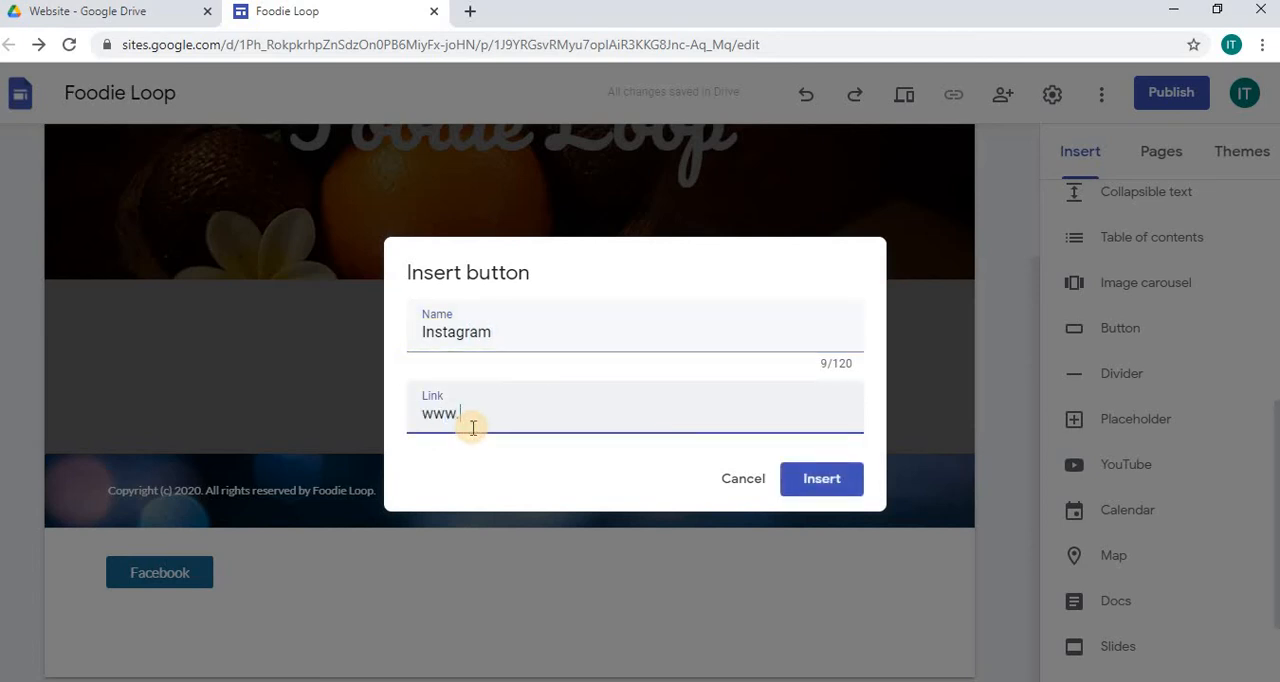
{"action": "type", "text": "instagram"}
{"action": "type", "text": "com"}
{"action": "key", "text": "BackSpace"}
{"action": "key", "text": "BackSpace"}
{"action": "type", "text": "om"}
{"action": "left_click", "coordinate": [820, 480]}
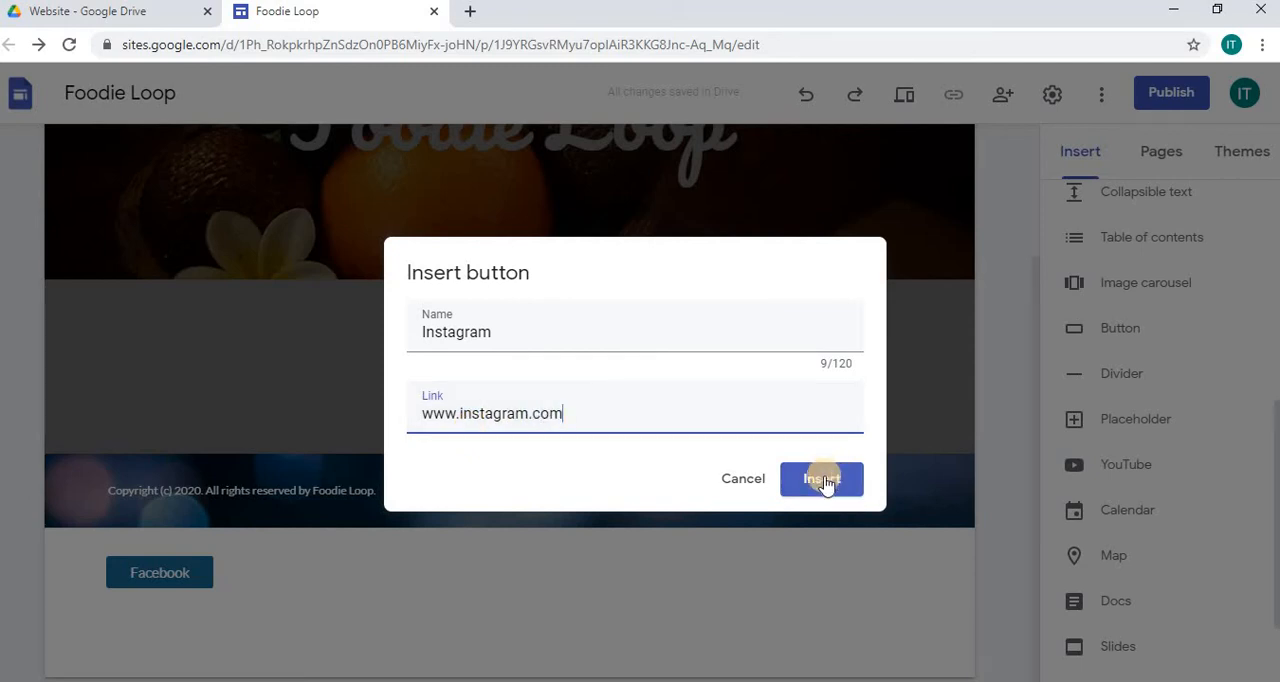
{"action": "left_click", "coordinate": [825, 480]}
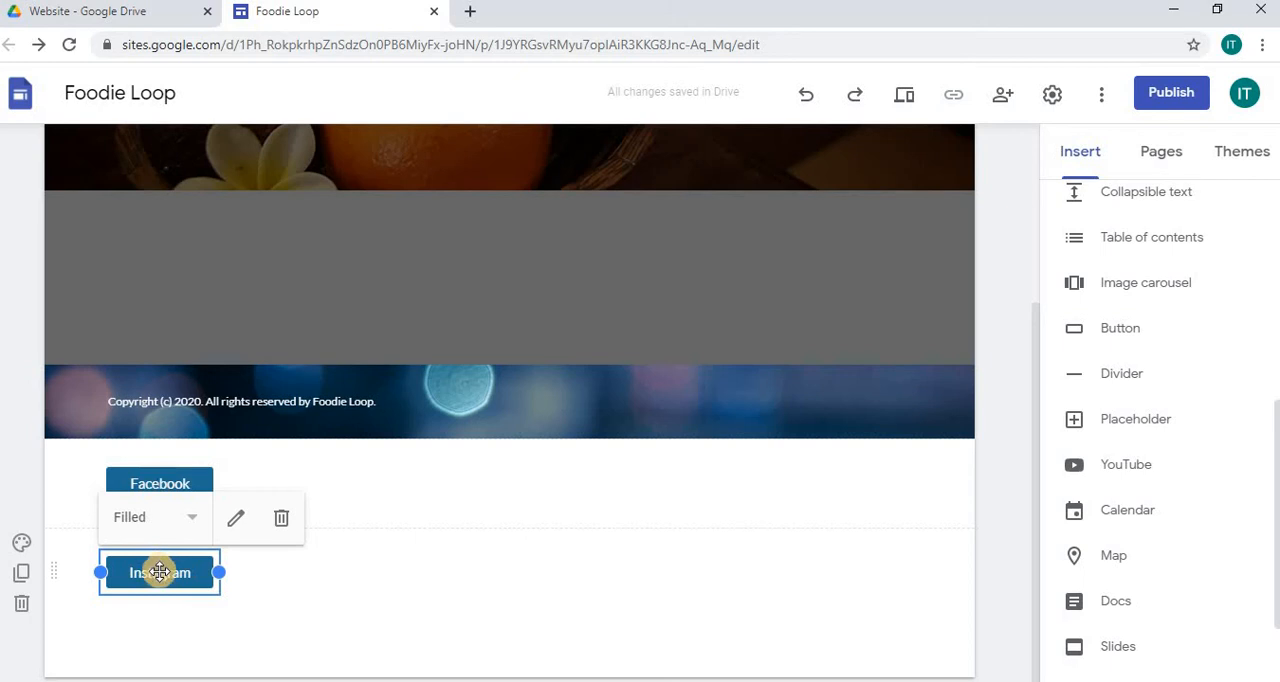
{"action": "left_click_drag", "start_coordinate": [149, 571], "coordinate": [296, 488]}
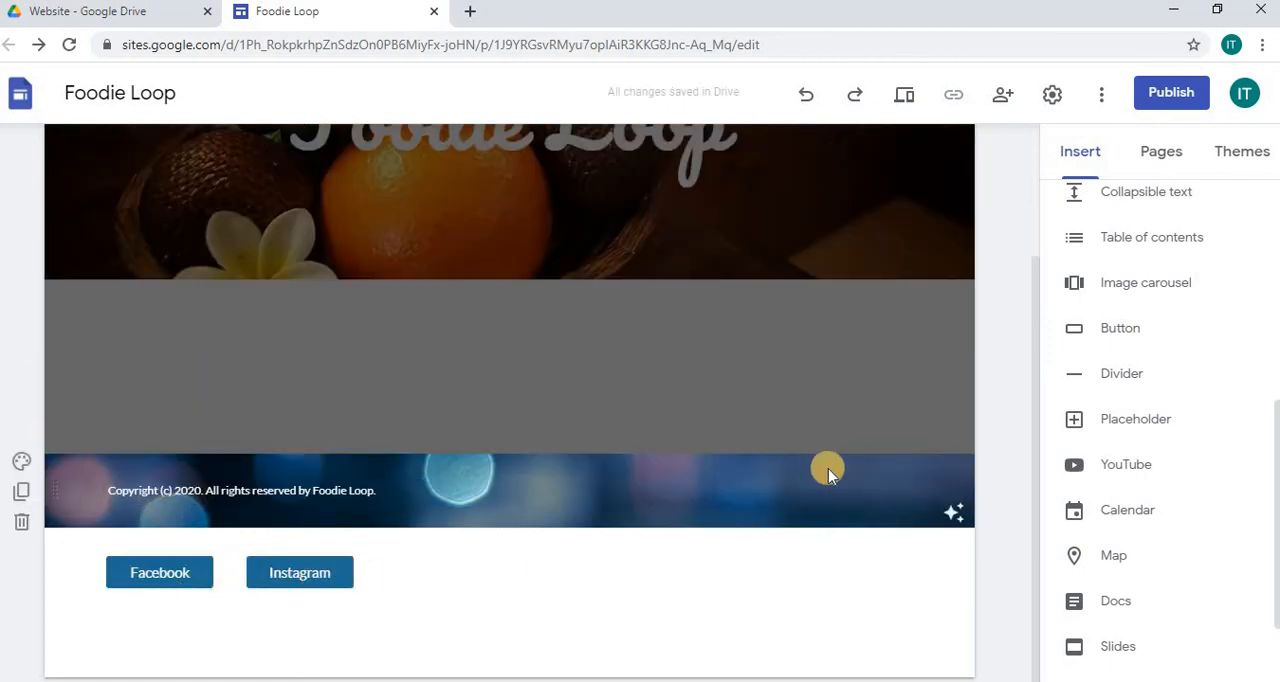
{"action": "left_click", "coordinate": [1134, 328]}
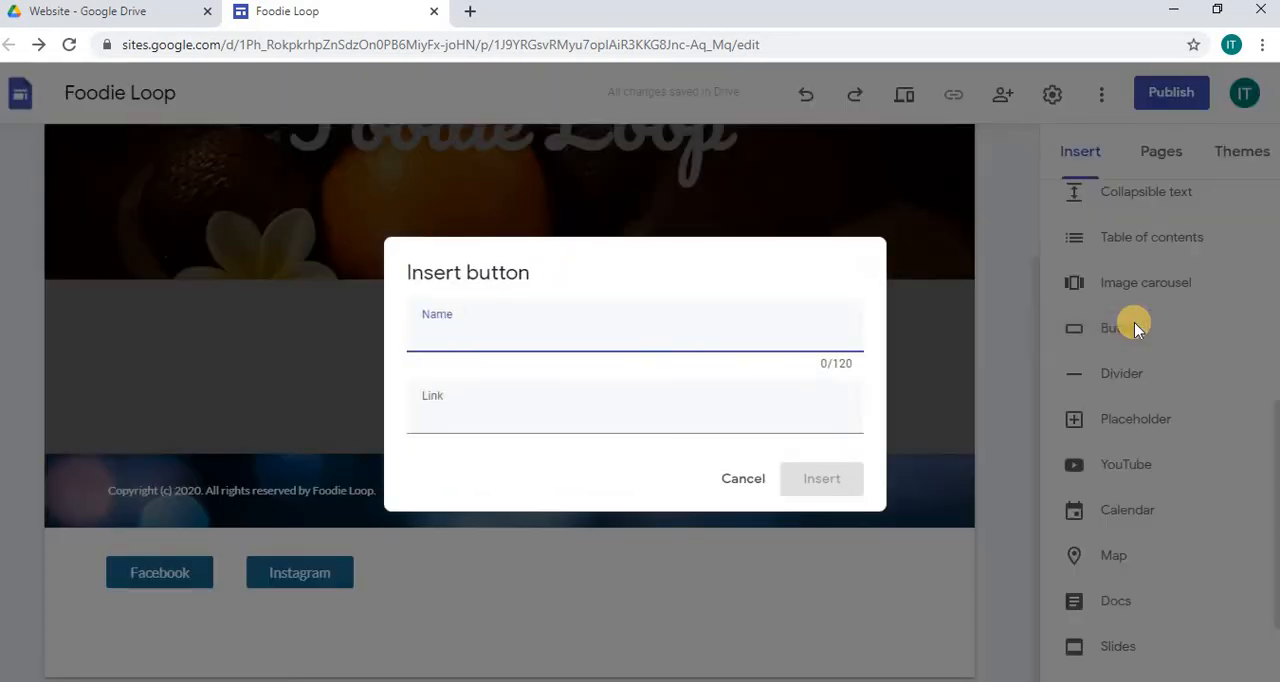
{"action": "type", "text": "Youtube"}
{"action": "left_click", "coordinate": [535, 418]}
{"action": "type", "text": "w"}
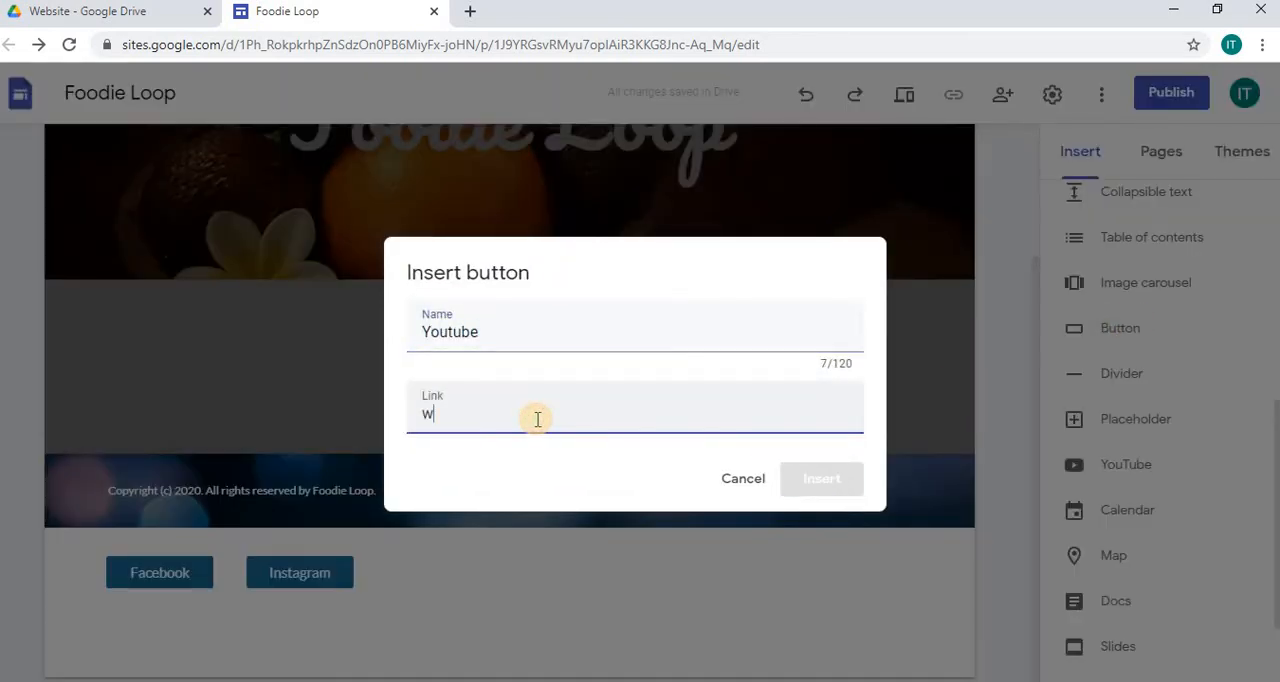
{"action": "type", "text": "ww."}
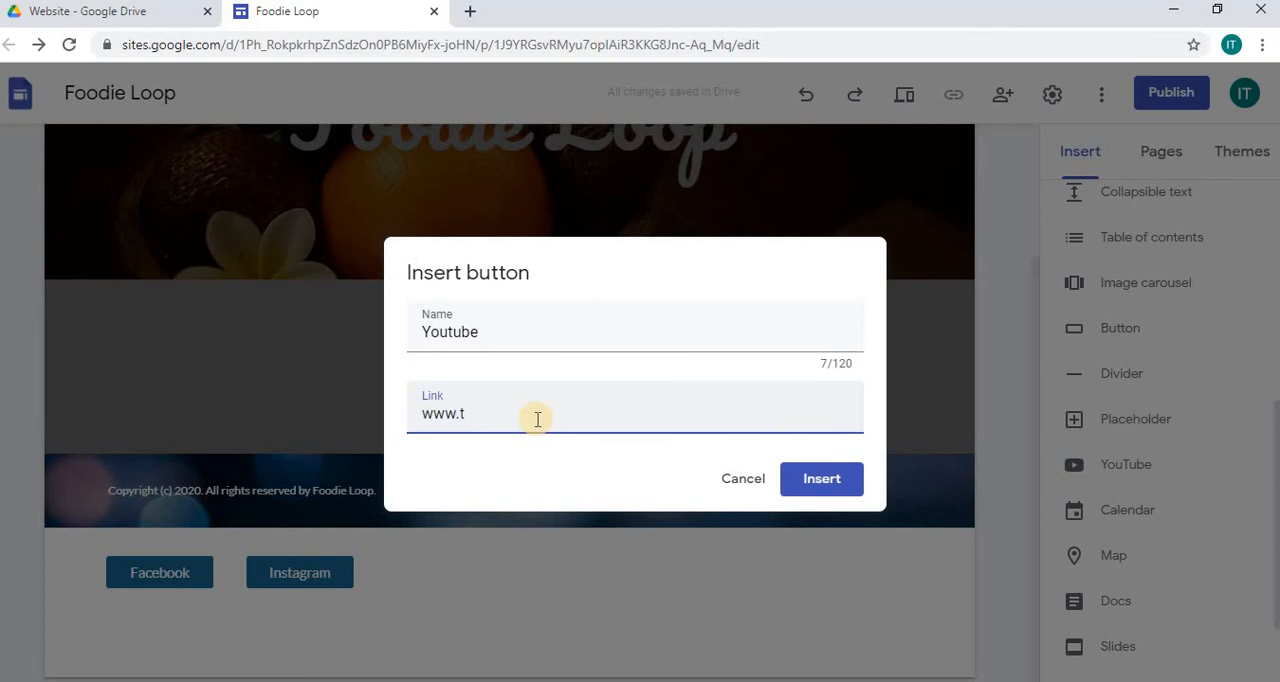
{"action": "type", "text": "youtube.com"}
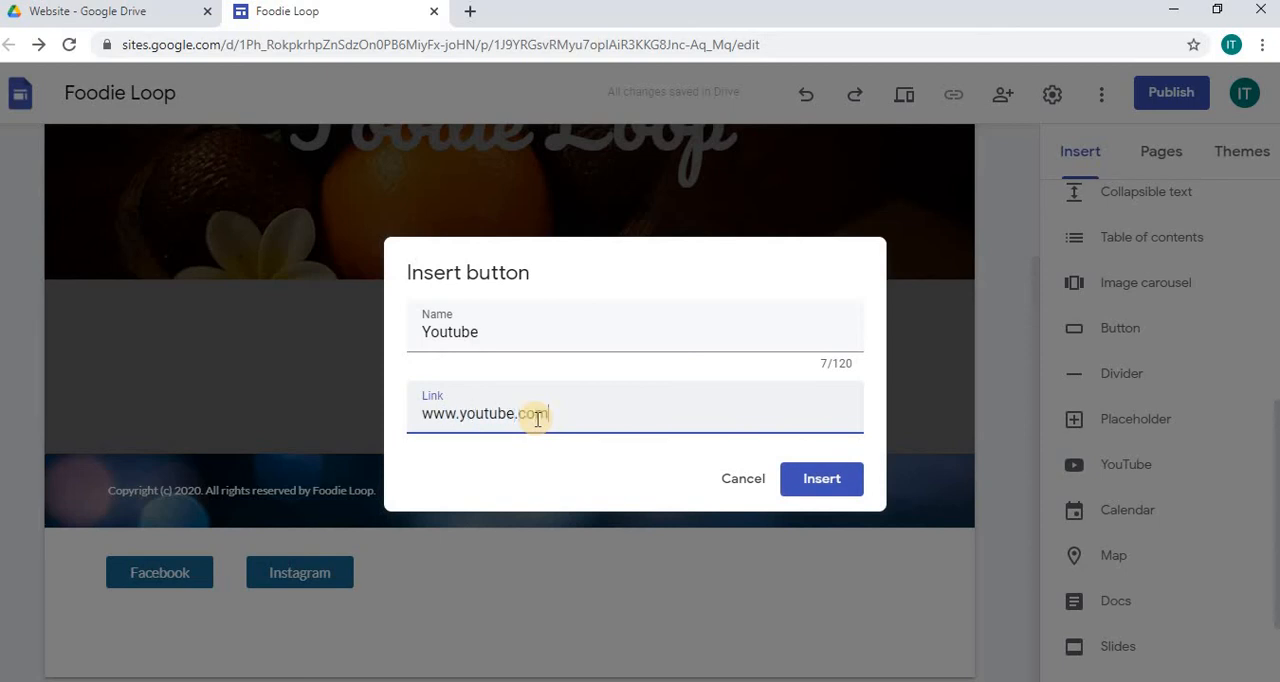
{"action": "left_click", "coordinate": [833, 480]}
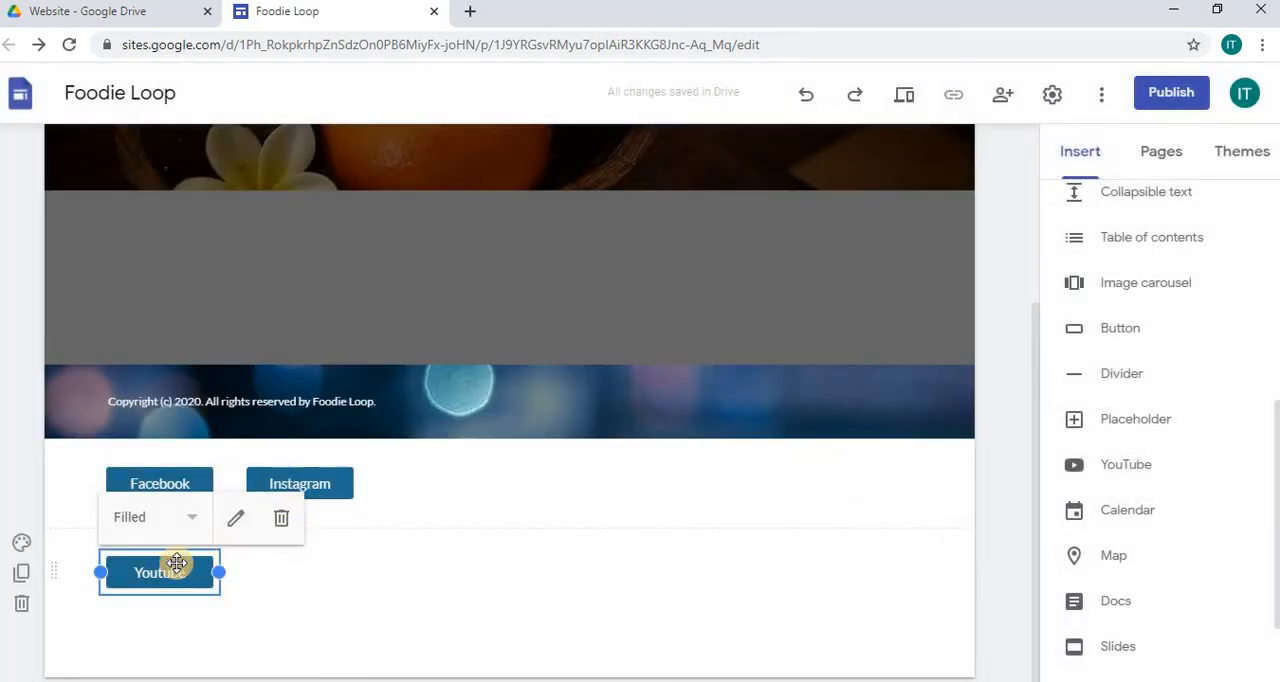
{"action": "left_click_drag", "start_coordinate": [147, 576], "coordinate": [432, 486]}
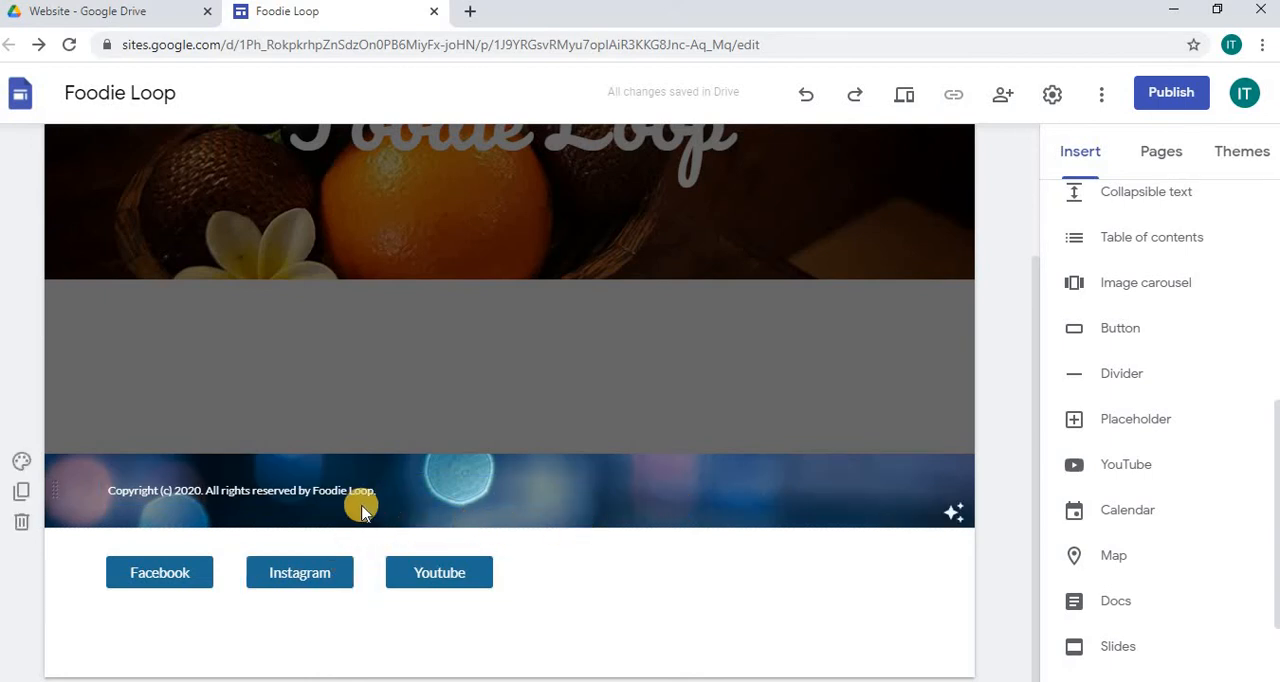
Step: Center-align the copyright text in the footer
{"action": "left_click", "coordinate": [327, 490]}
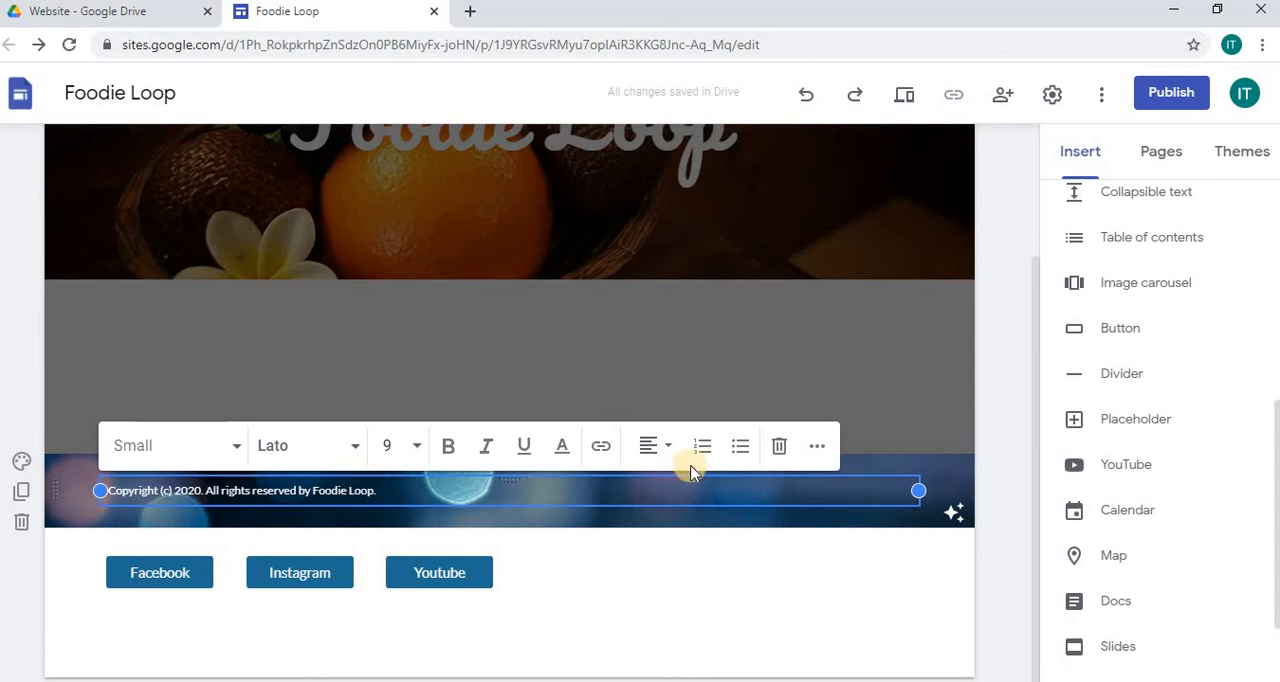
{"action": "left_click", "coordinate": [661, 450]}
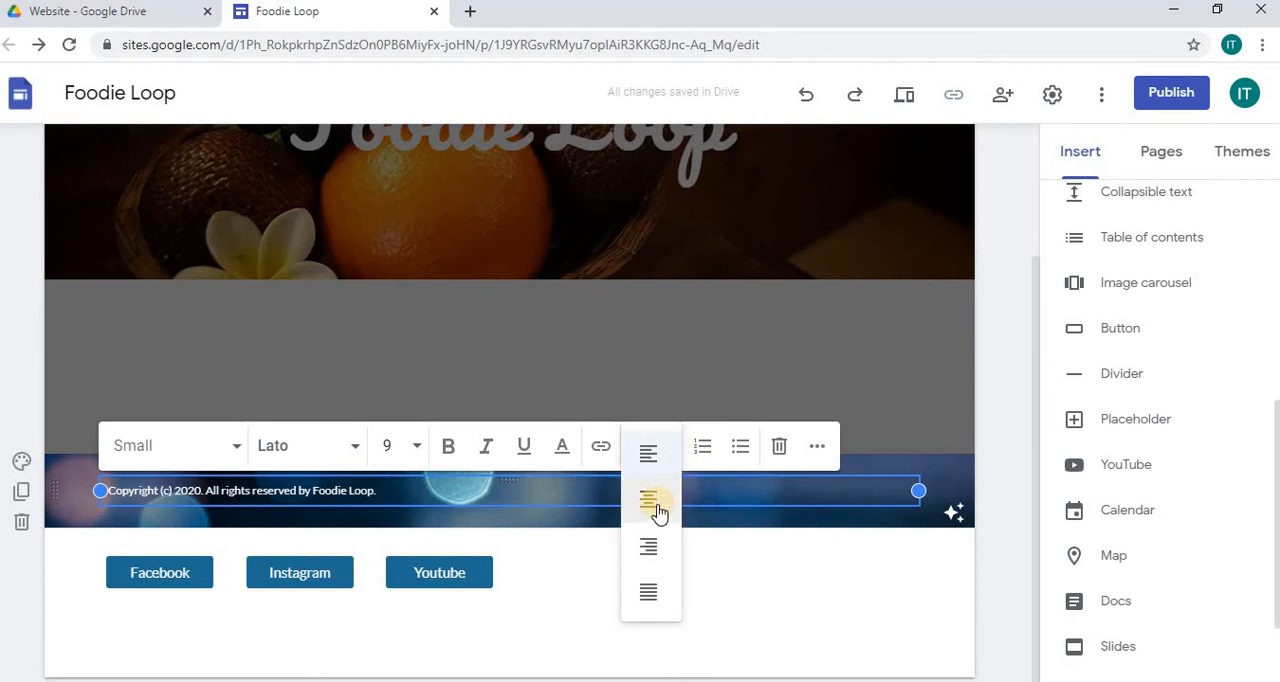
{"action": "left_click", "coordinate": [654, 512]}
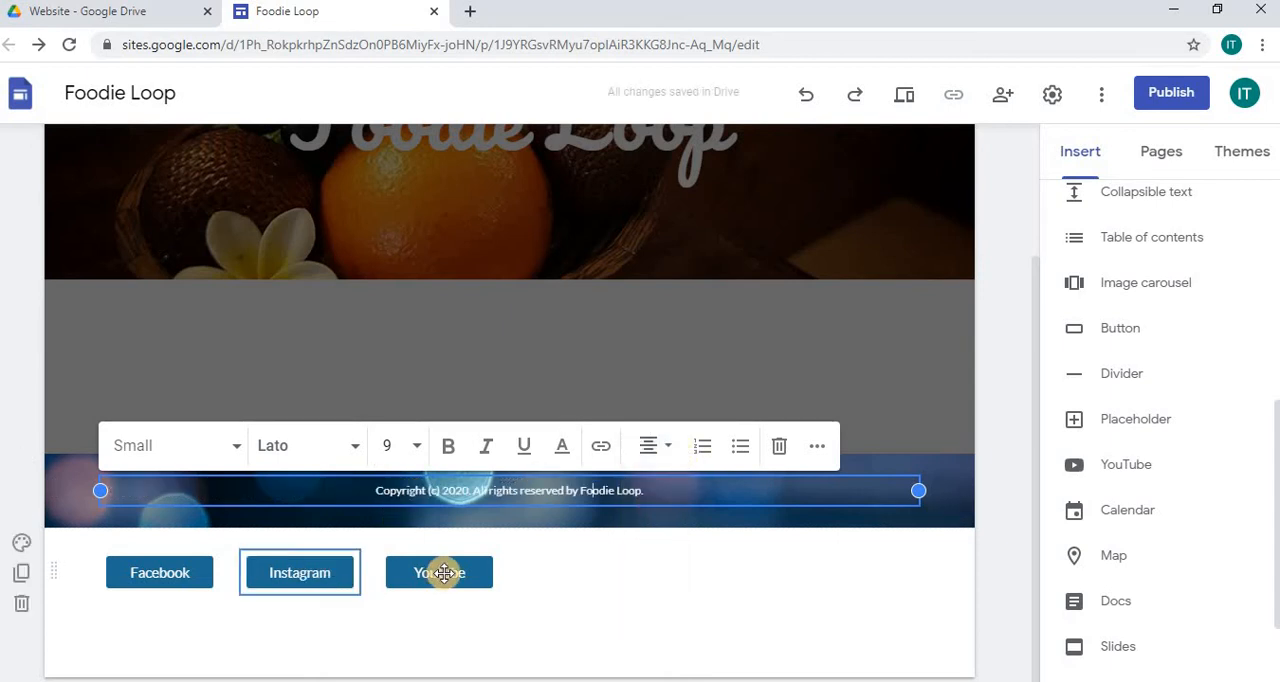
Step: Spread the Facebook, Instagram and Youtube buttons out across the footer row with wider, even gaps between them
{"action": "left_click_drag", "start_coordinate": [470, 574], "coordinate": [650, 572]}
{"action": "left_click_drag", "start_coordinate": [404, 574], "coordinate": [445, 574]}
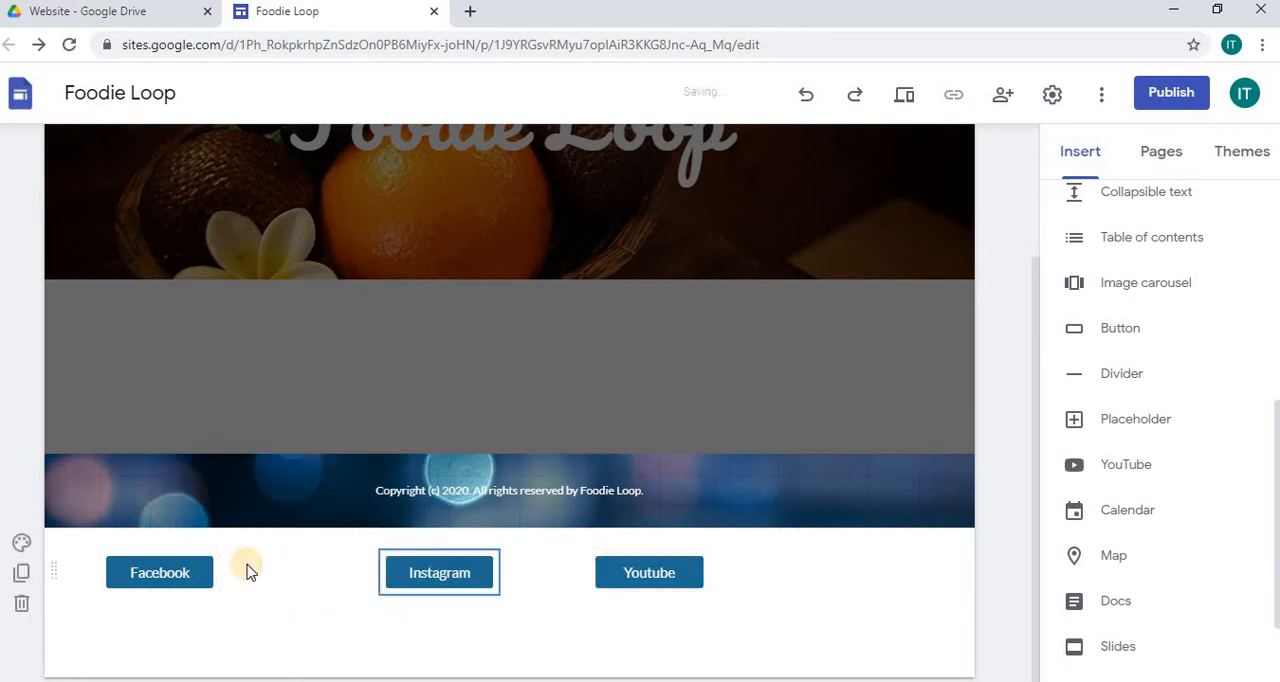
{"action": "left_click", "coordinate": [189, 568]}
{"action": "left_click_drag", "start_coordinate": [300, 568], "coordinate": [302, 572]}
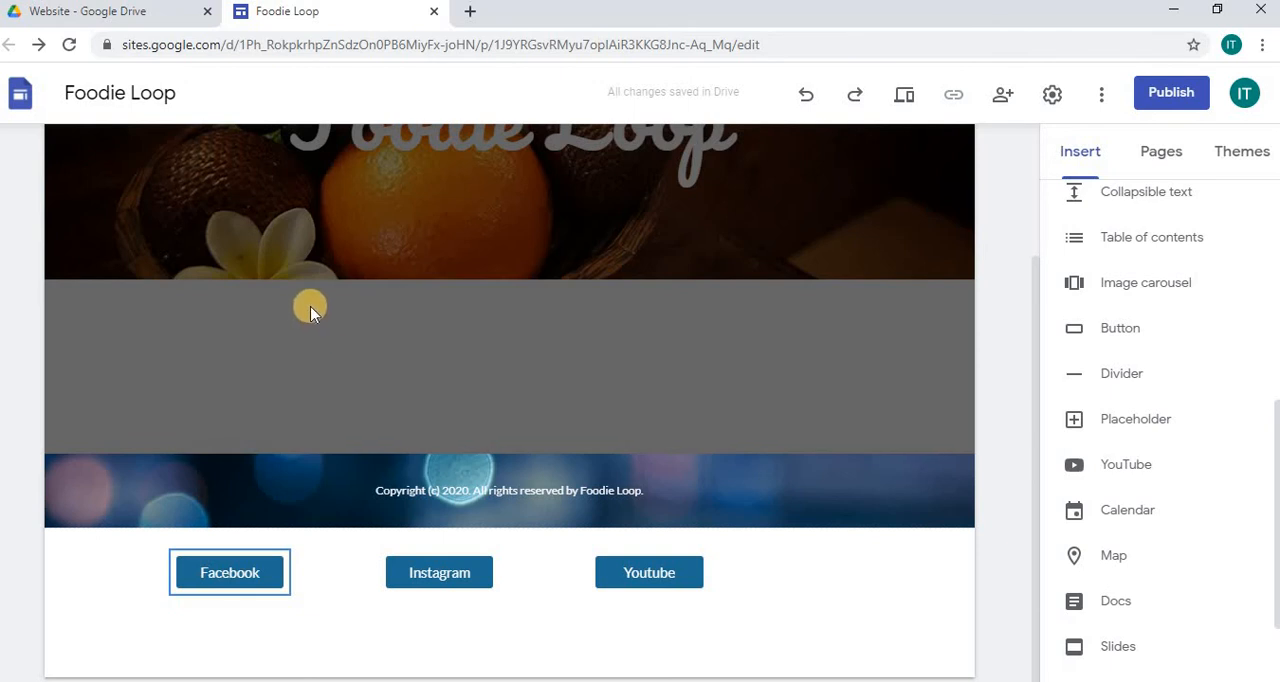
Step: Return to the page body and insert the layout with two stacked small image placeholders beside one large placeholder
{"action": "left_click", "coordinate": [378, 357]}
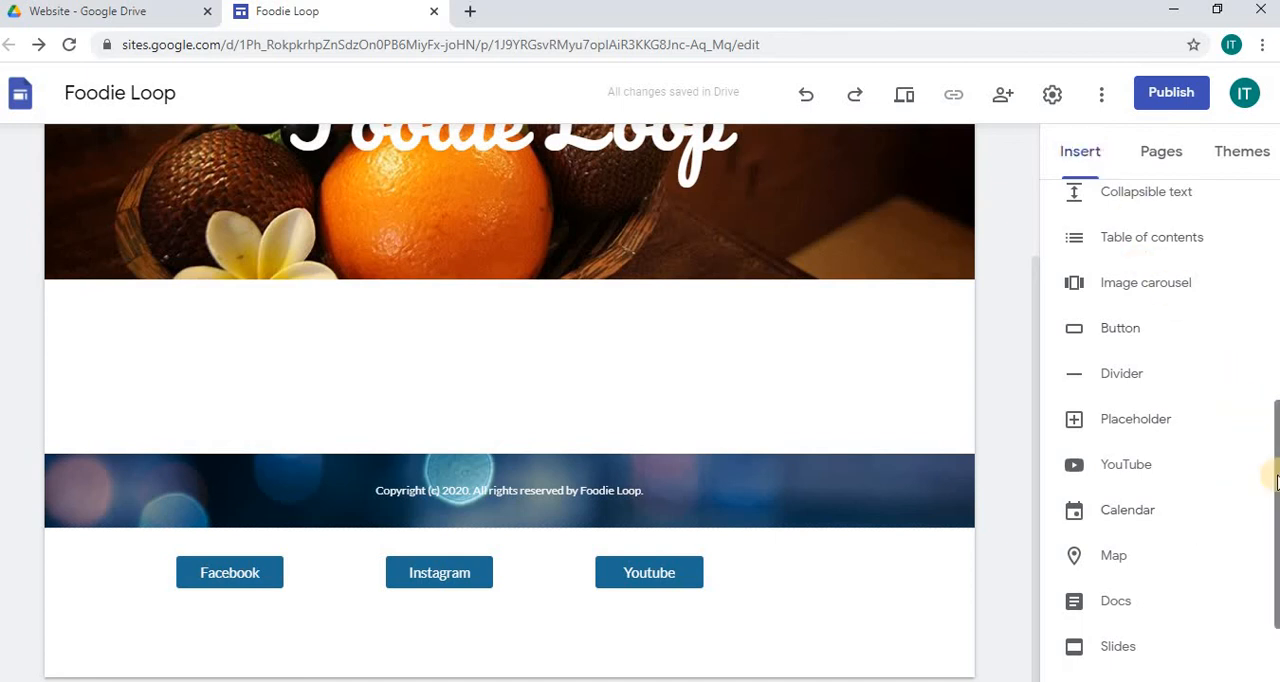
{"action": "left_click_drag", "start_coordinate": [1276, 481], "coordinate": [1271, 286]}
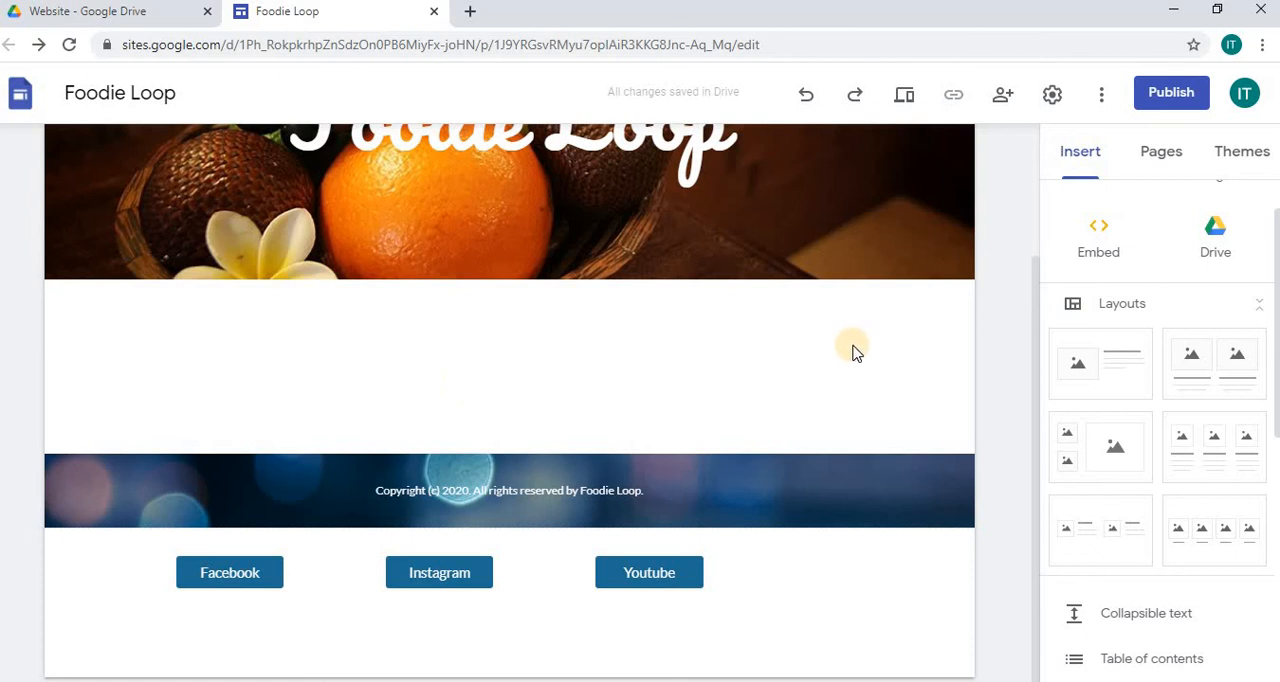
{"action": "left_click", "coordinate": [1097, 455]}
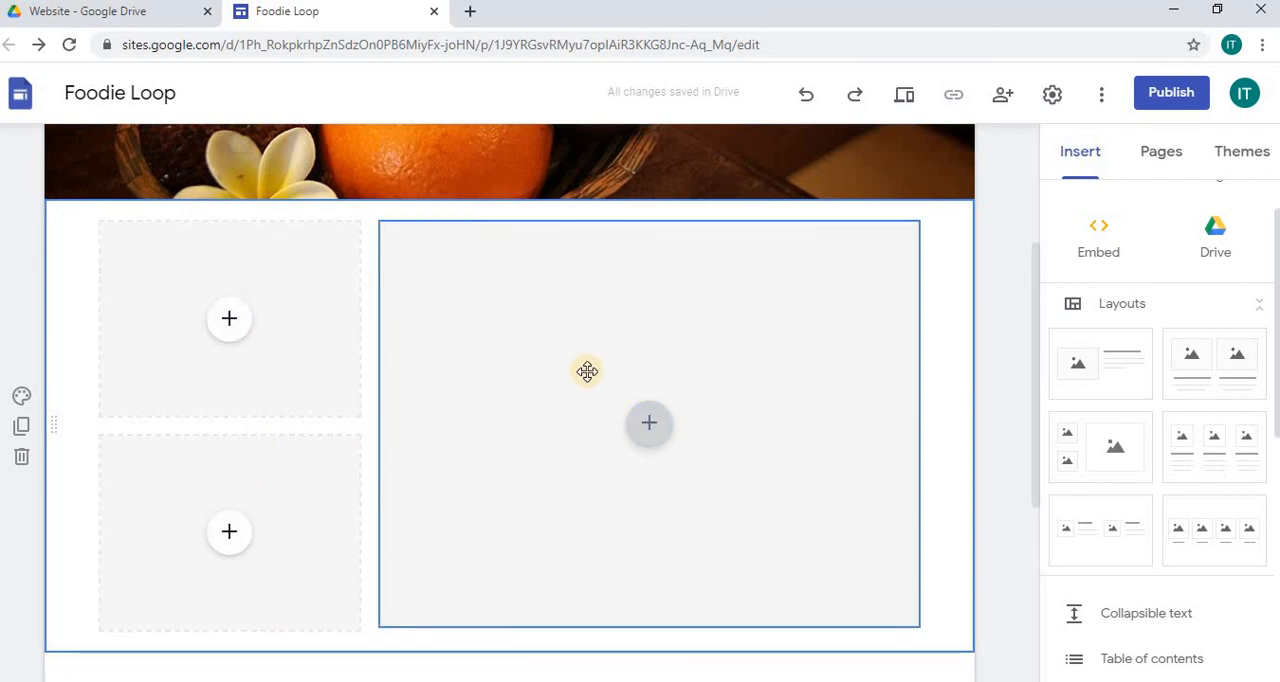
Step: Fill the upper small placeholder with the pizza picture found through a Google Images search for "free food pictures"
{"action": "left_click", "coordinate": [232, 321]}
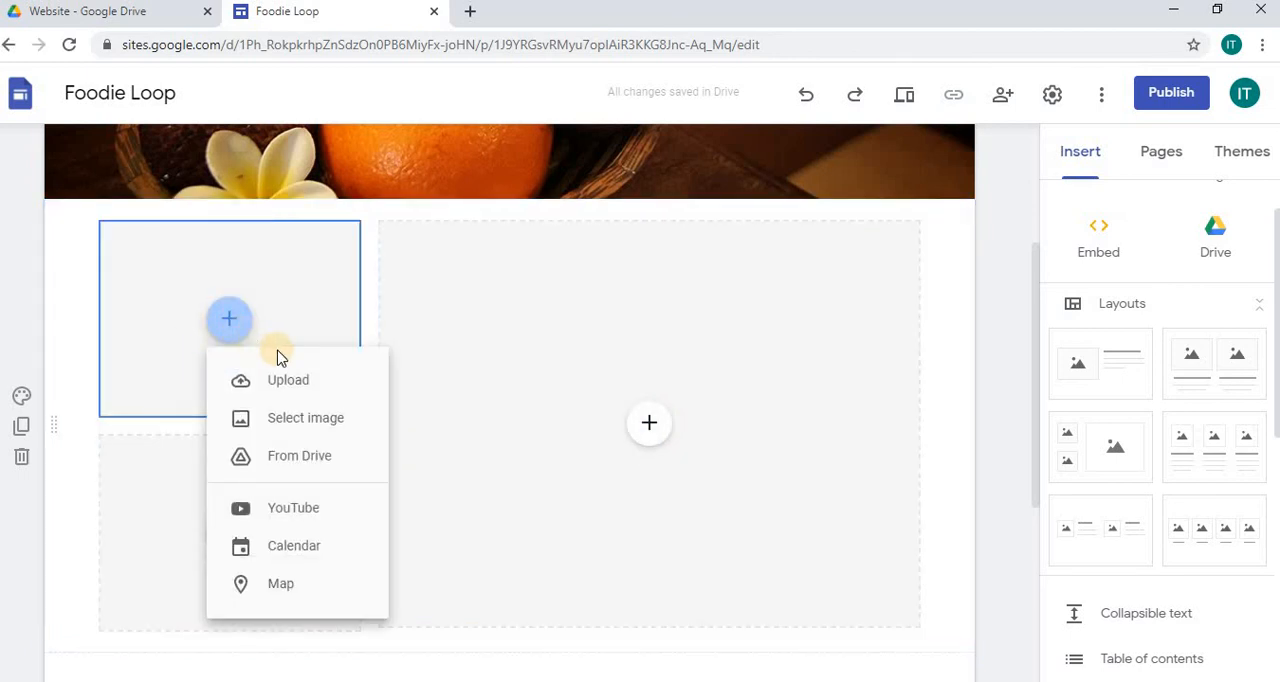
{"action": "left_click", "coordinate": [295, 428]}
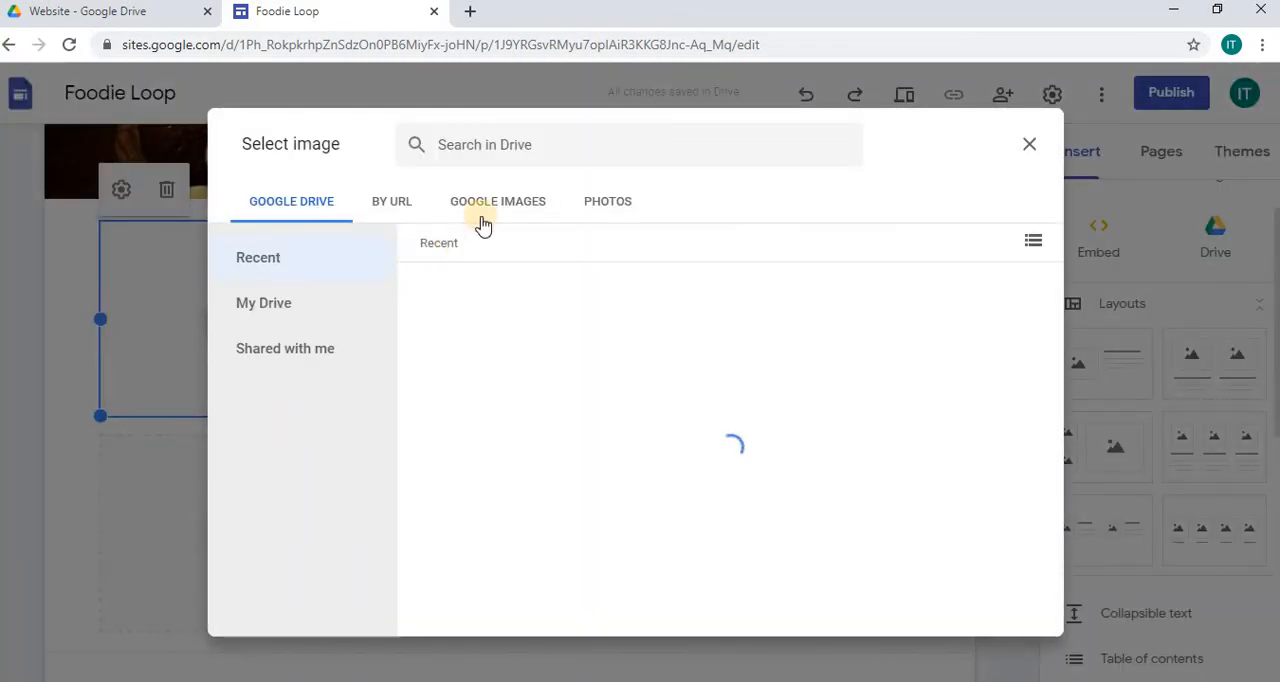
{"action": "left_click", "coordinate": [502, 207]}
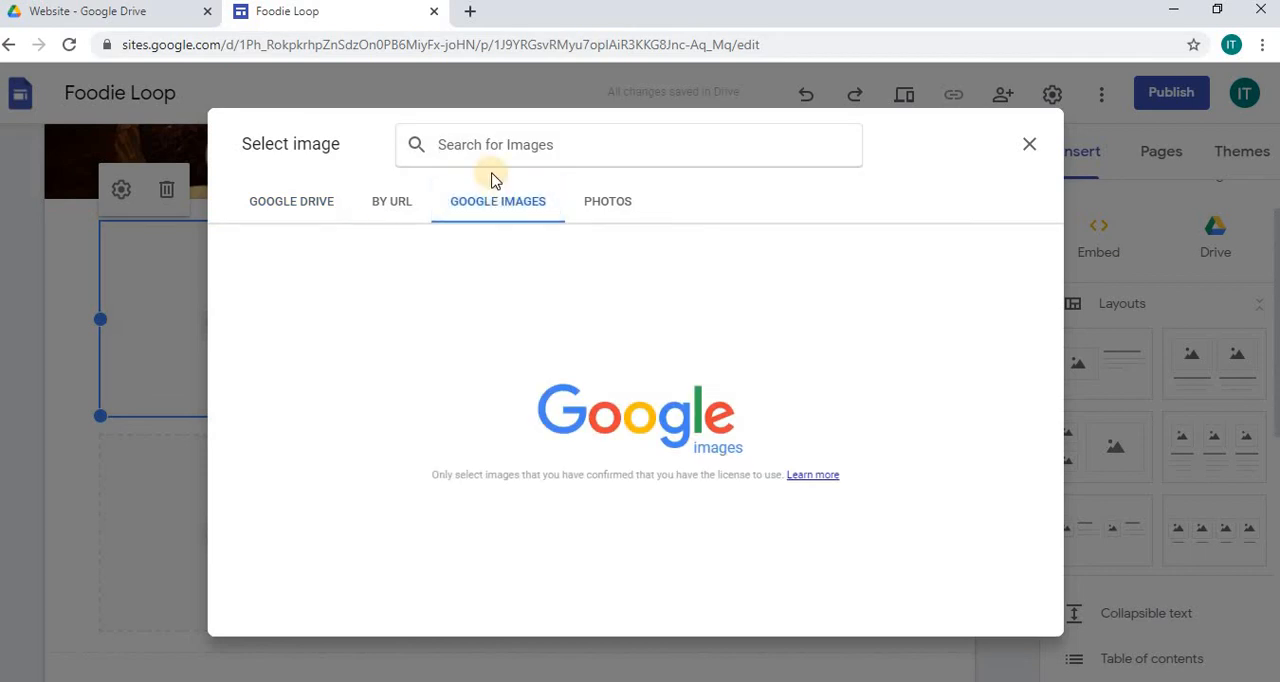
{"action": "type", "text": "free f"}
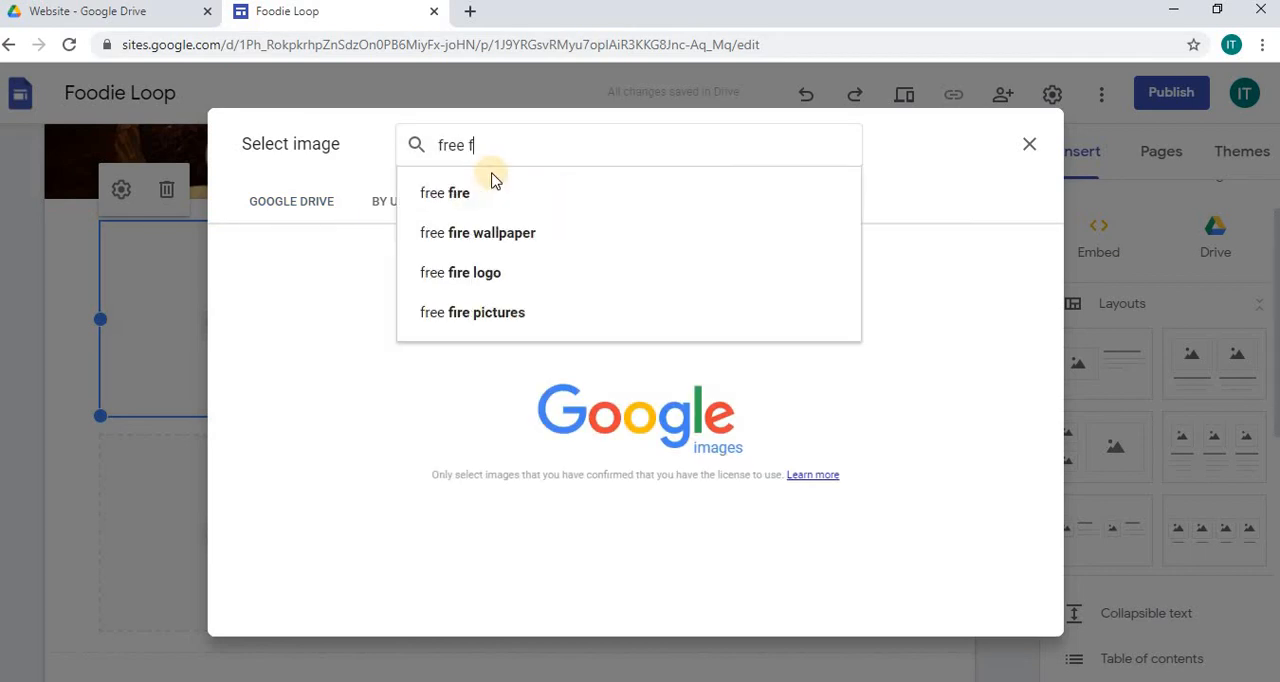
{"action": "type", "text": "ood pictures"}
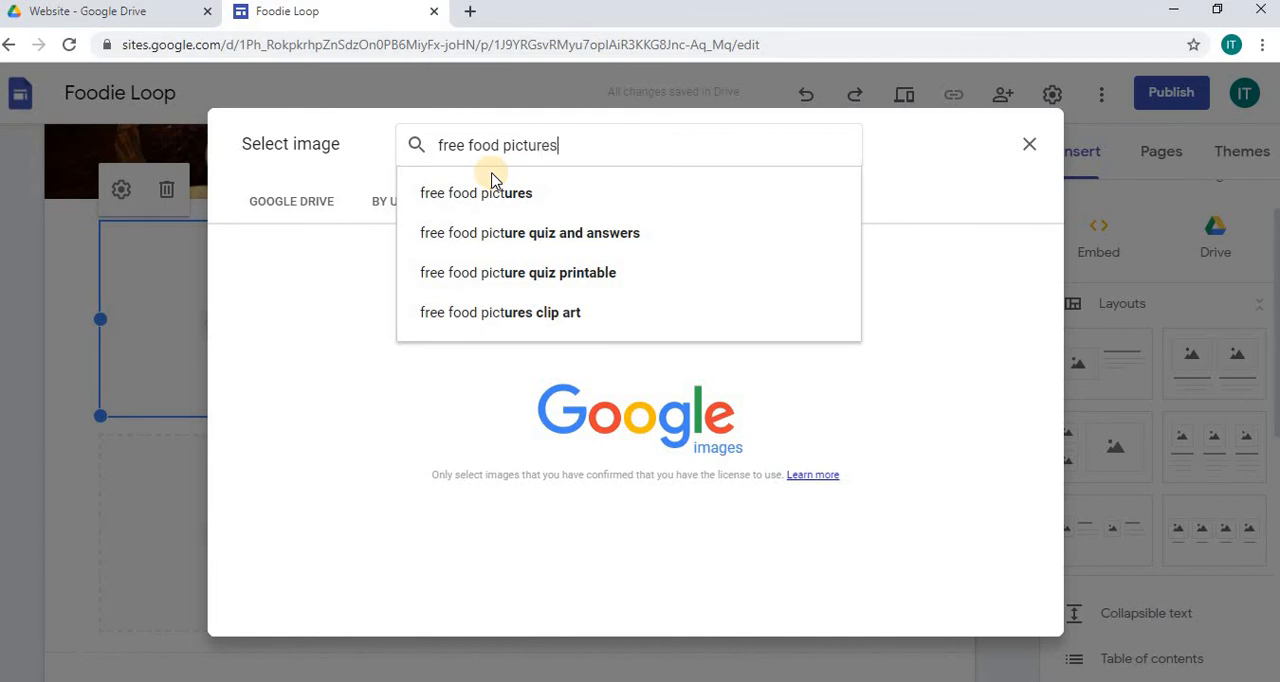
{"action": "key", "text": "Return"}
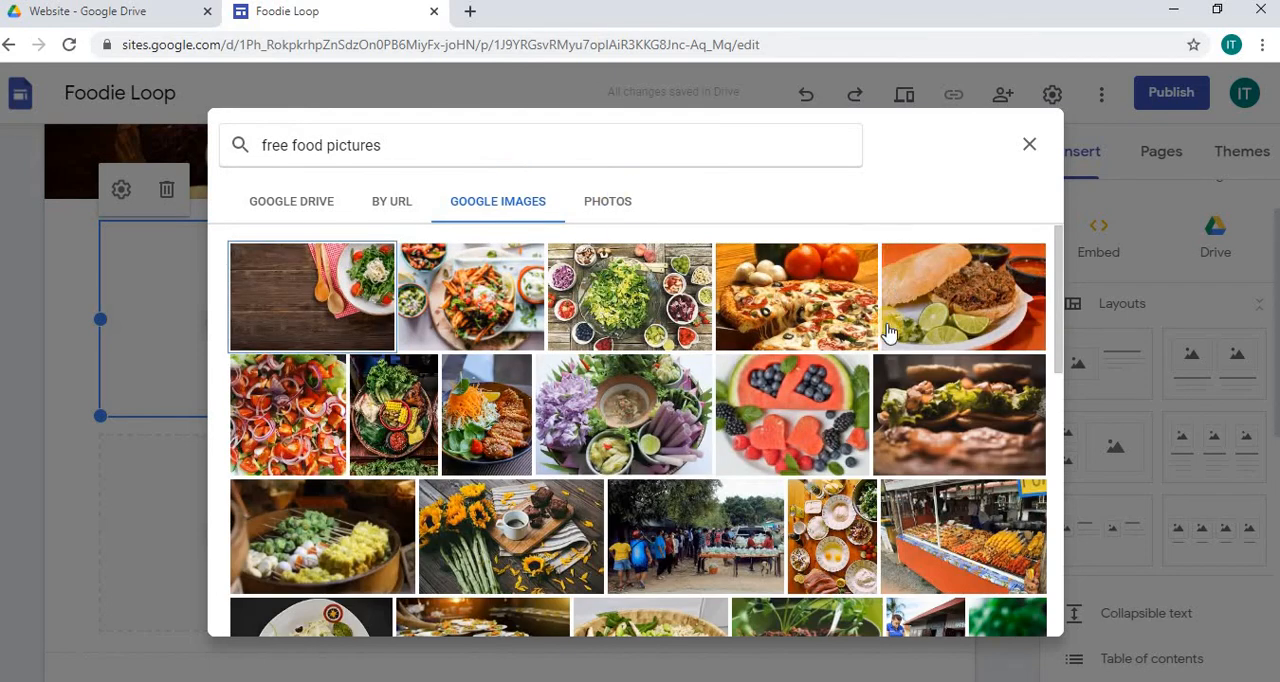
{"action": "left_click", "coordinate": [790, 316]}
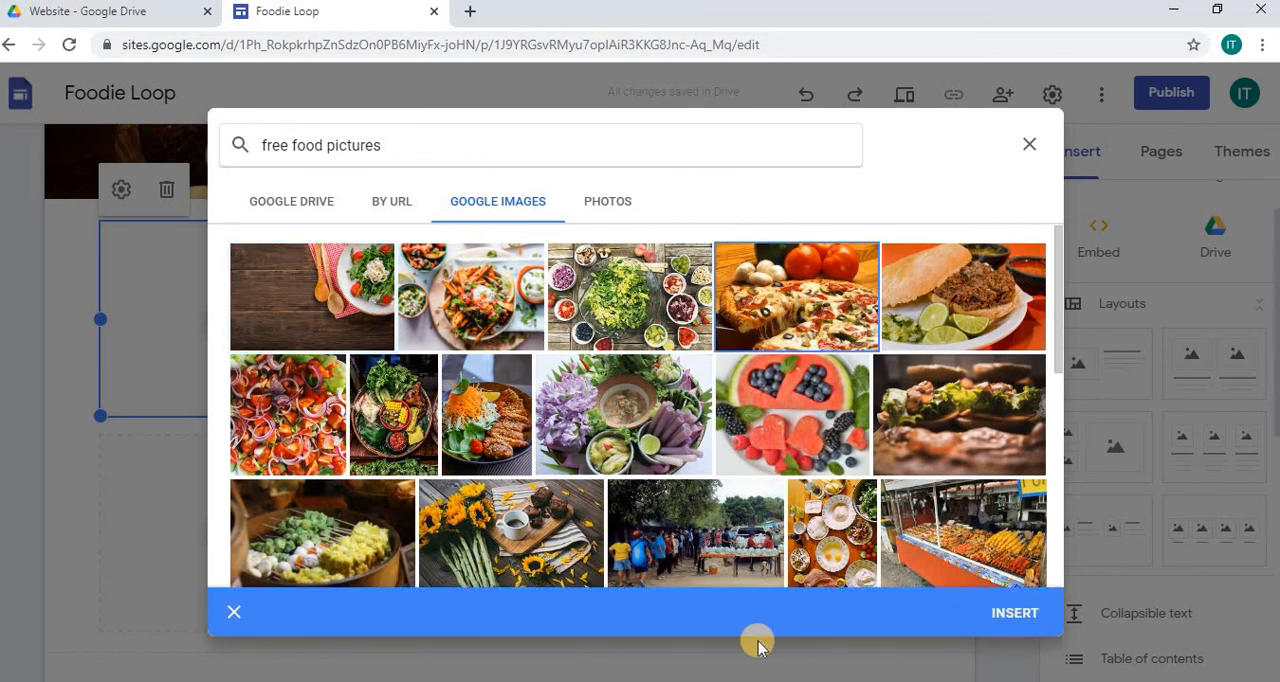
{"action": "left_click", "coordinate": [1013, 620]}
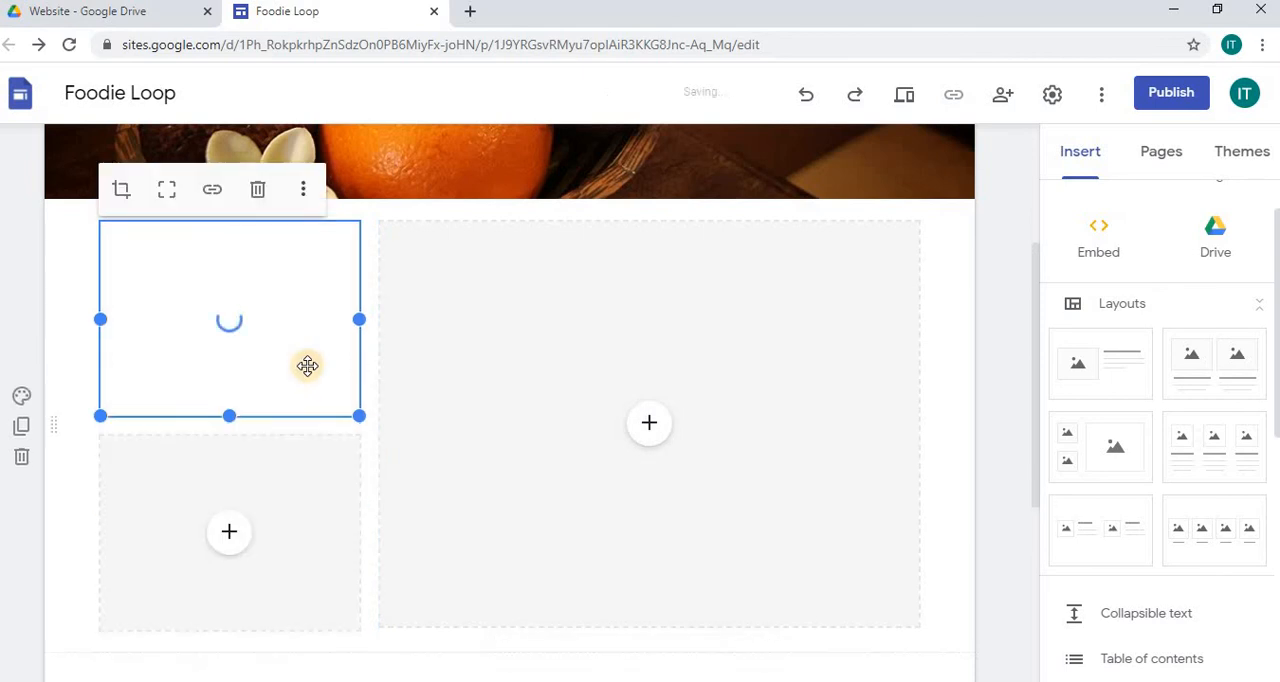
Step: Fill the lower small placeholder with the tomato and red onion salad picture found through a Google Images search for "free food pictures"
{"action": "left_click", "coordinate": [233, 536]}
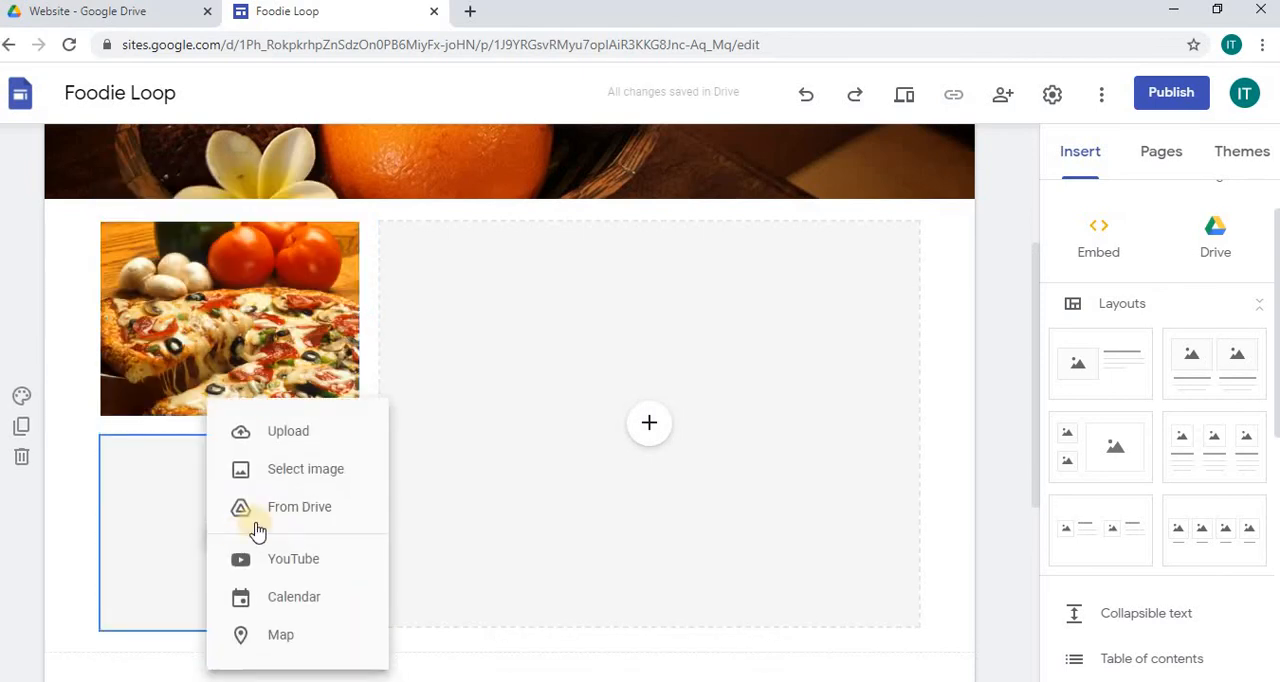
{"action": "left_click", "coordinate": [337, 478]}
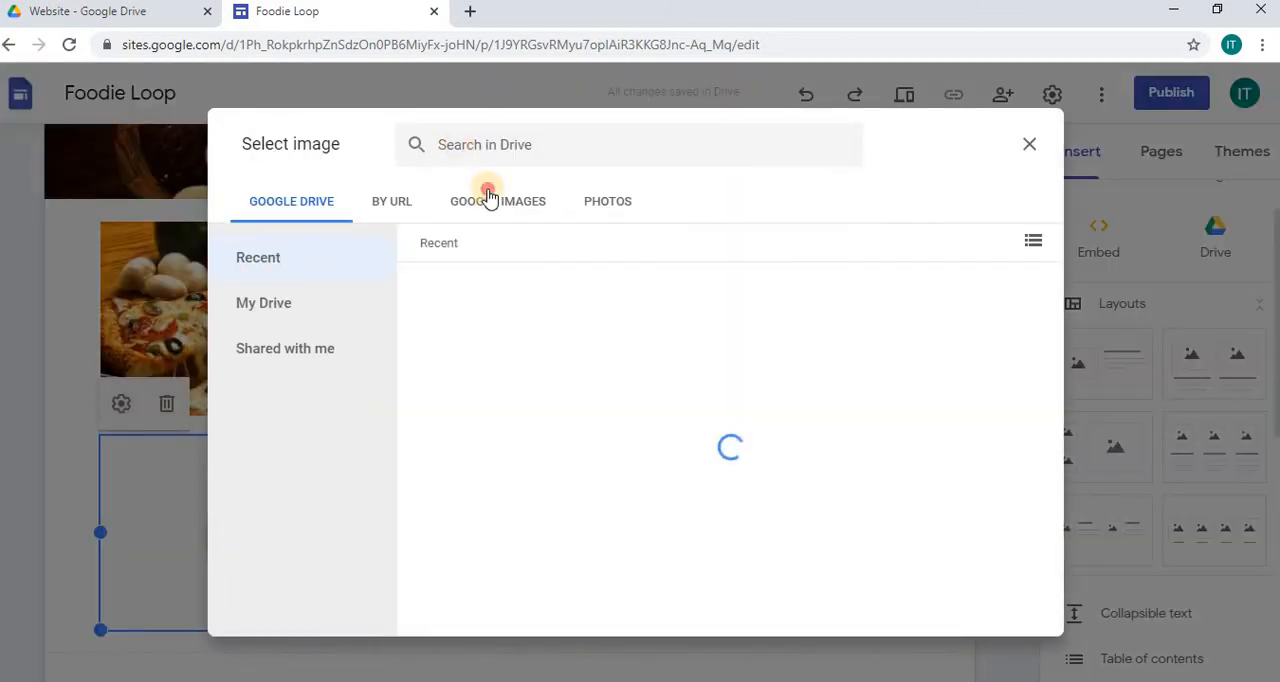
{"action": "left_click", "coordinate": [489, 197]}
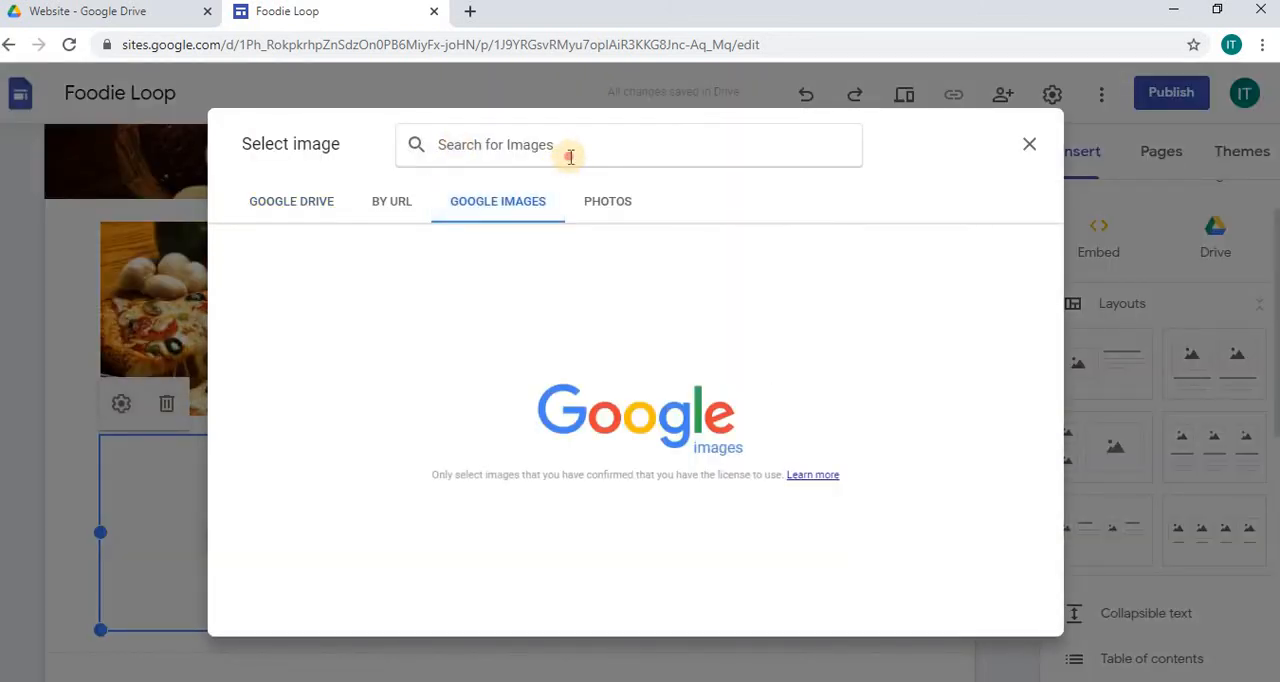
{"action": "type", "text": "fre"}
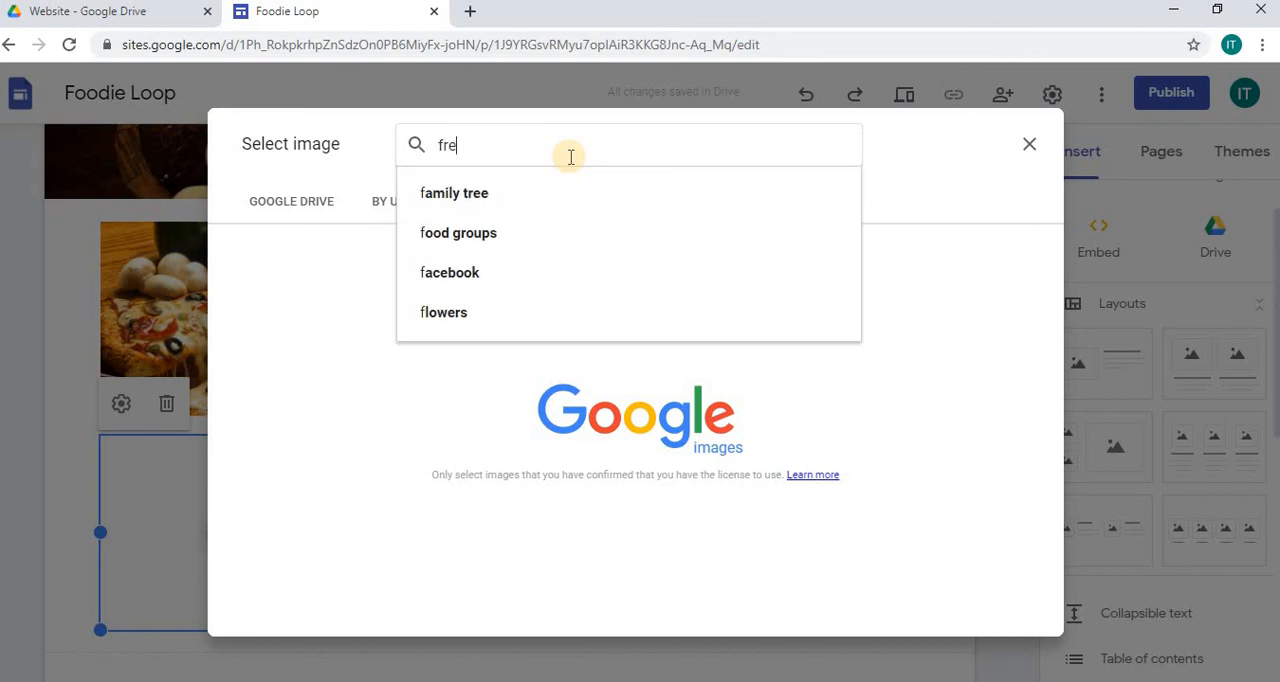
{"action": "type", "text": "e food b"}
{"action": "key", "text": "BackSpace"}
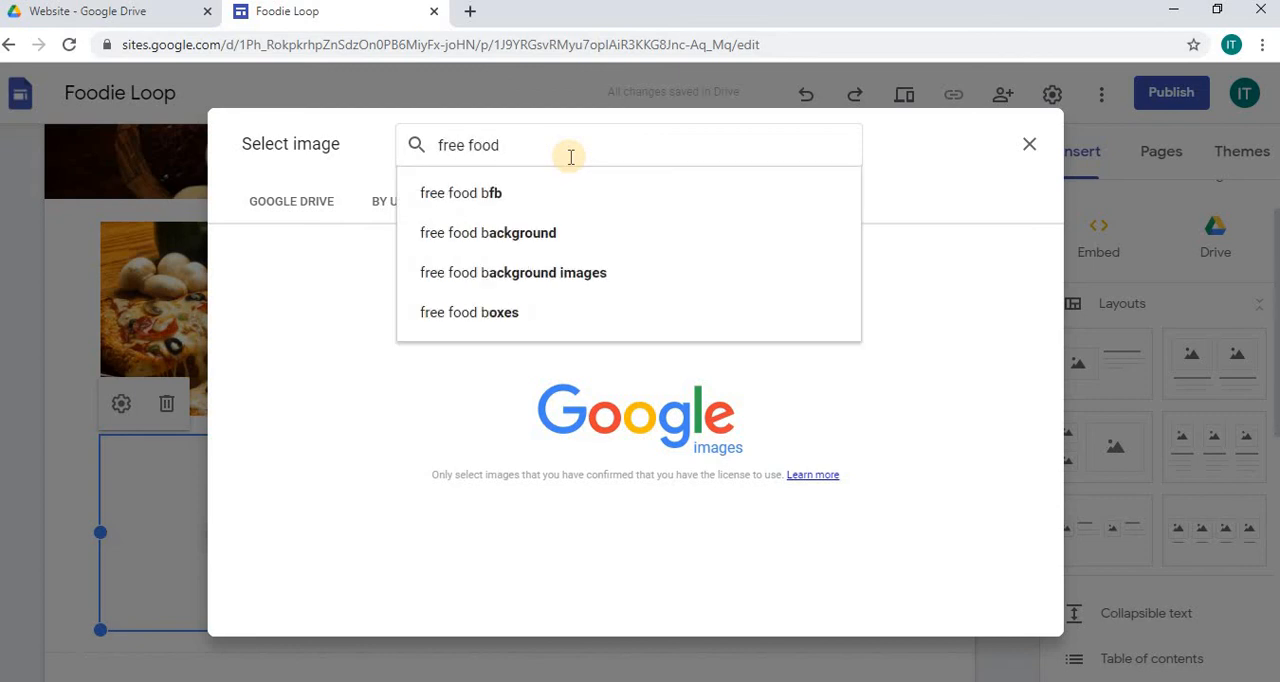
{"action": "type", "text": "picturs"}
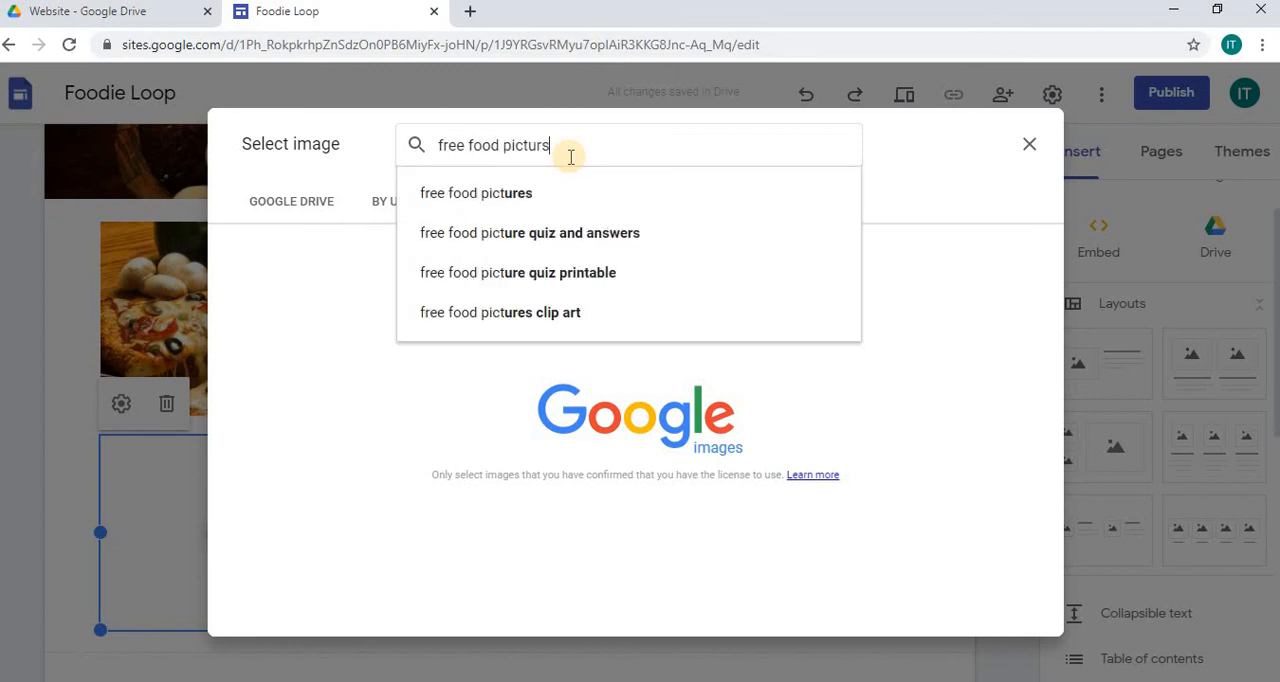
{"action": "key", "text": "BackSpace"}
{"action": "type", "text": "es"}
{"action": "key", "text": "Return"}
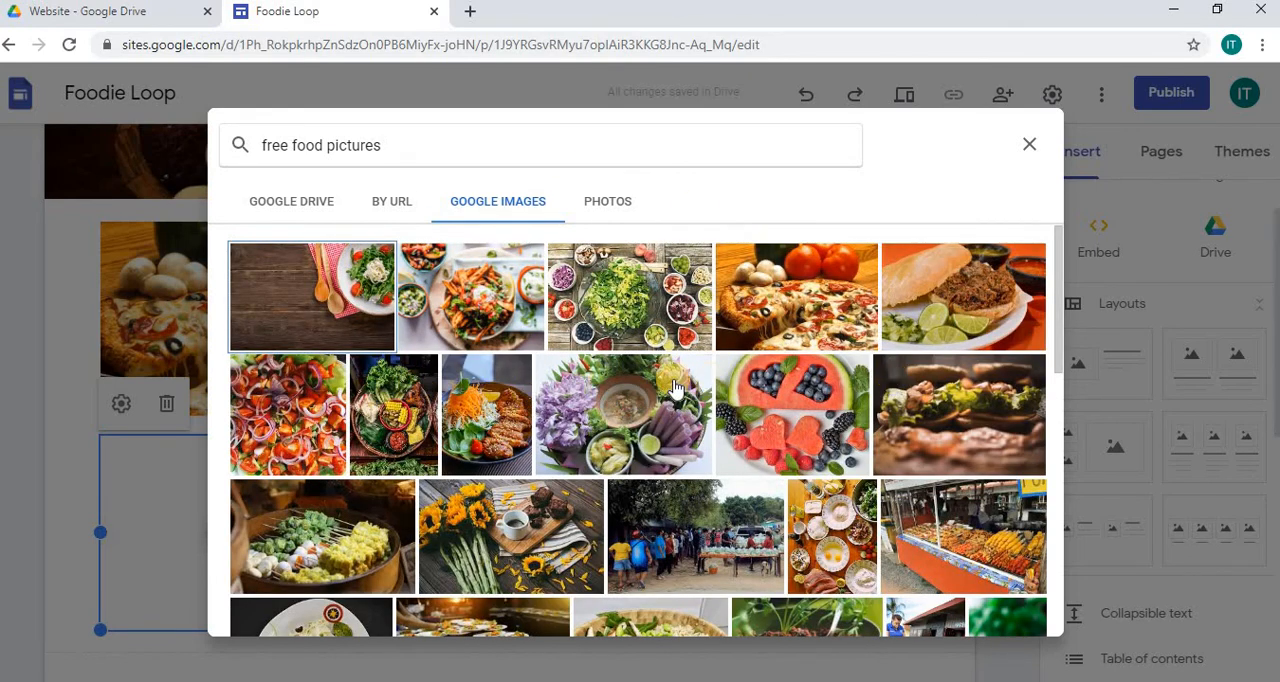
{"action": "left_click", "coordinate": [286, 398]}
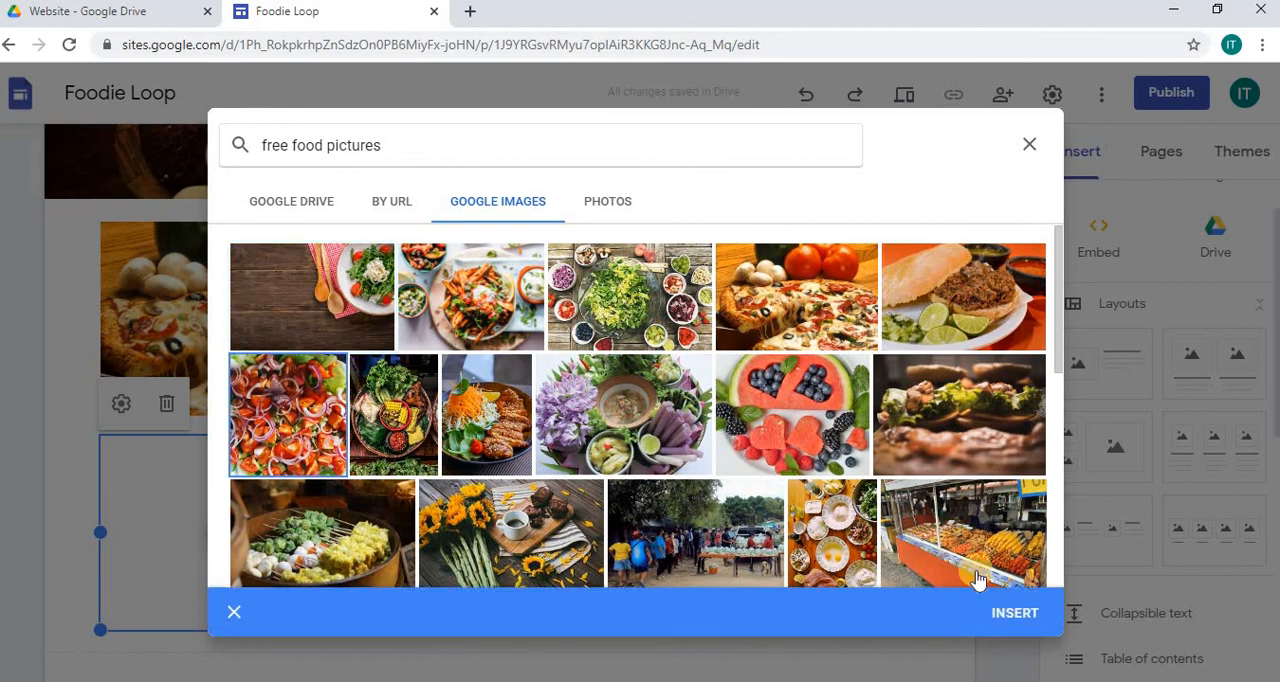
{"action": "left_click", "coordinate": [1000, 609]}
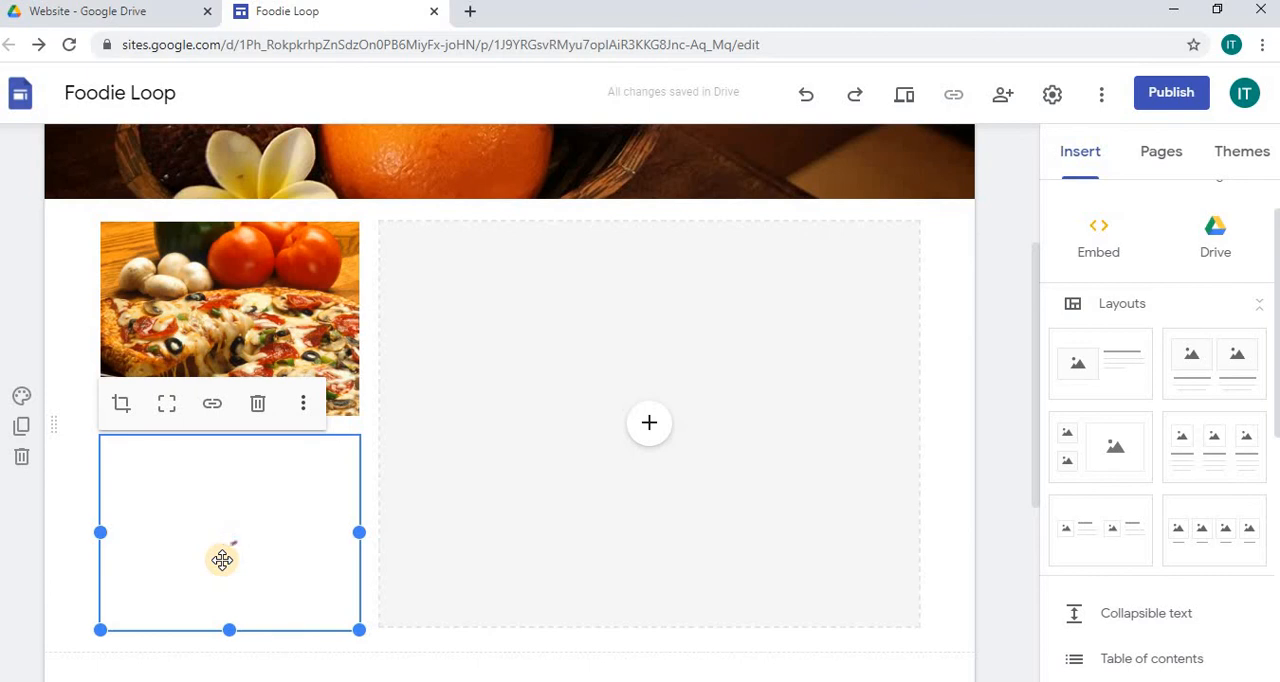
{"action": "left_click_drag", "start_coordinate": [222, 560], "coordinate": [352, 443]}
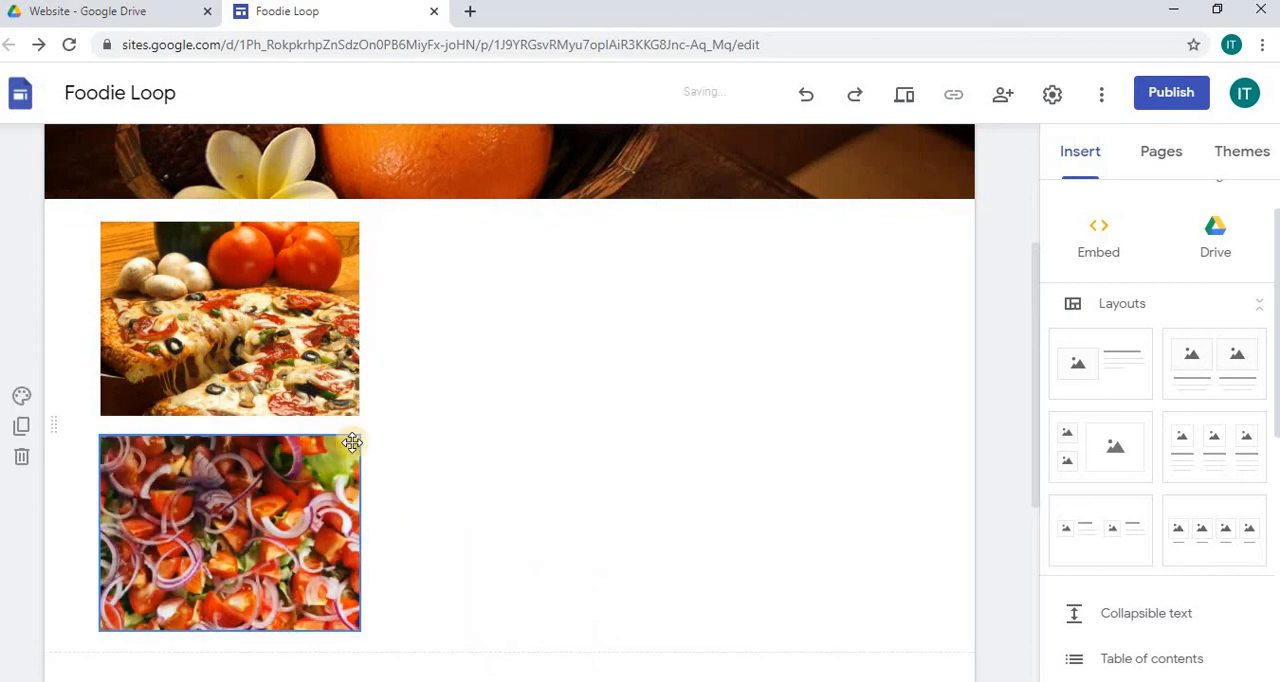
{"action": "left_click", "coordinate": [630, 378]}
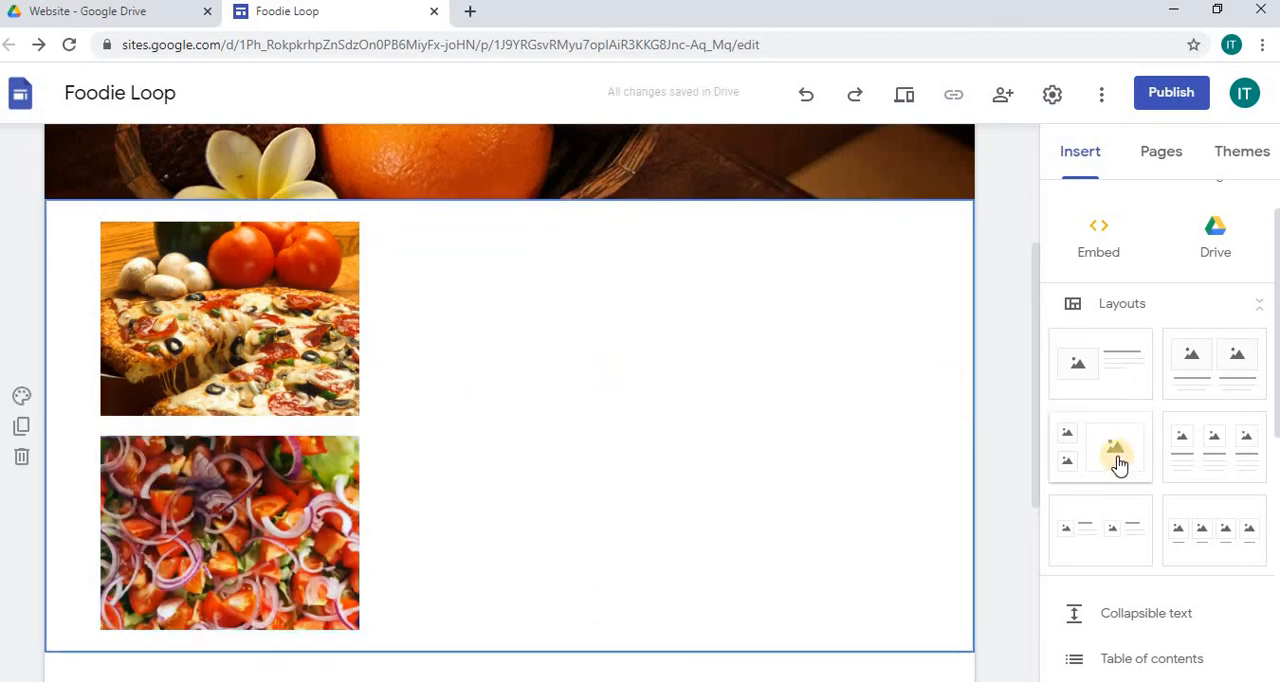
{"action": "key", "text": "ctrl+z"}
{"action": "key", "text": "ctrl+z"}
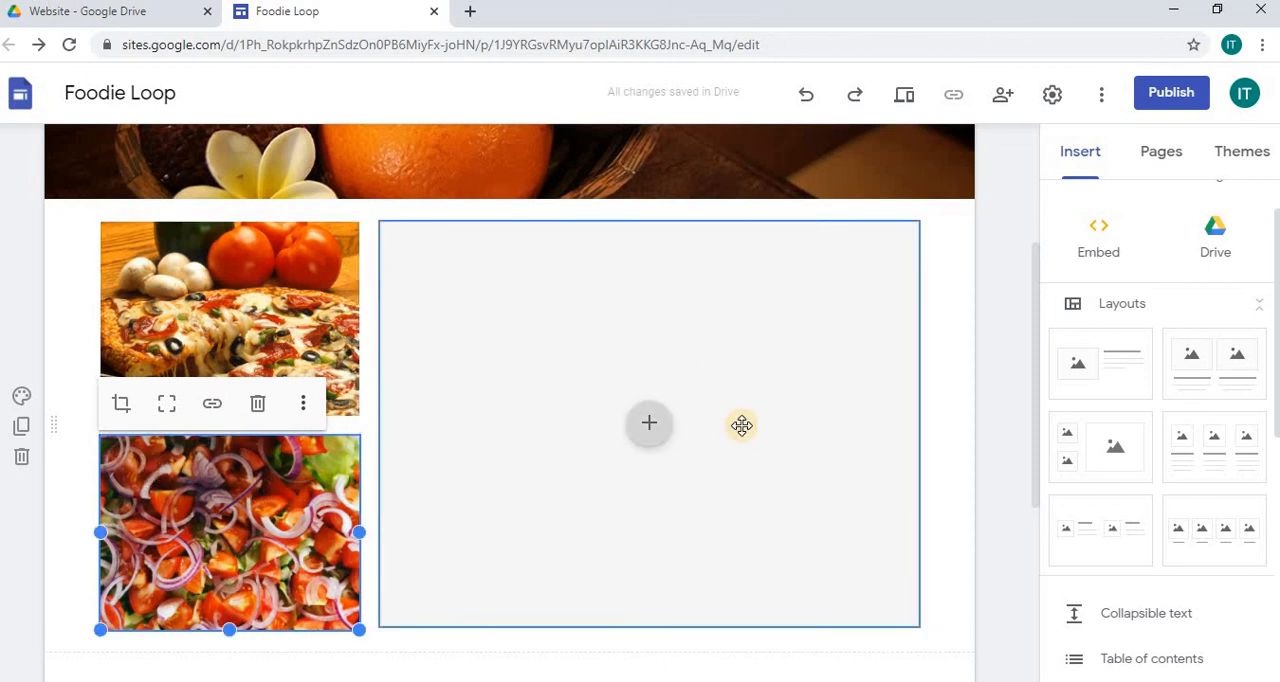
Step: Fill the large placeholder with the YouTube video "42 Foods You Need To Eat In Your Lifetime | The Ultimate List", found by searching for "food"
{"action": "left_click", "coordinate": [664, 424]}
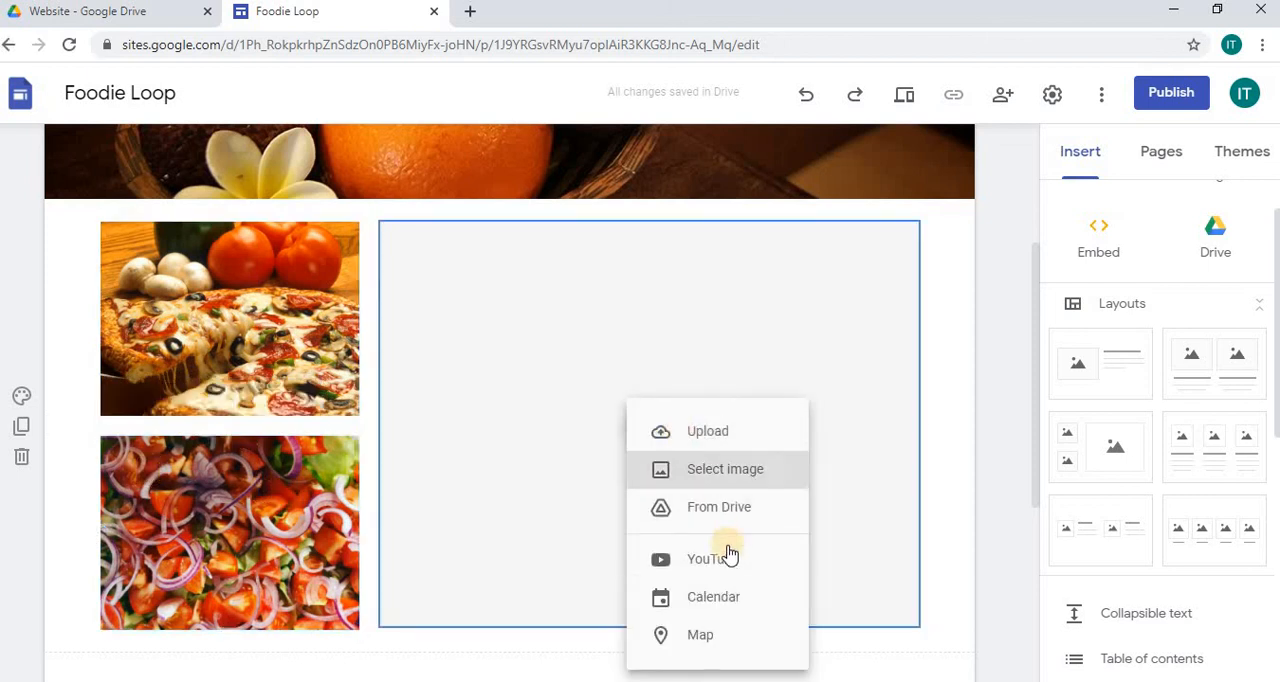
{"action": "left_click", "coordinate": [701, 563]}
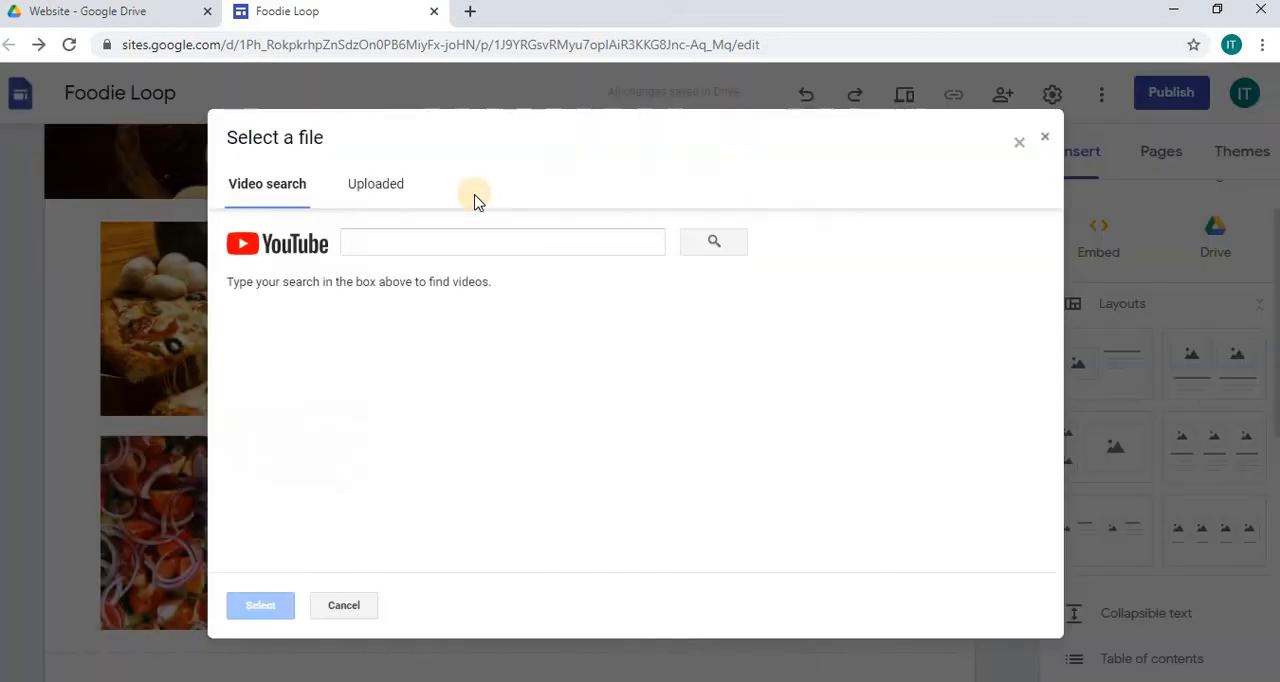
{"action": "type", "text": "foo"}
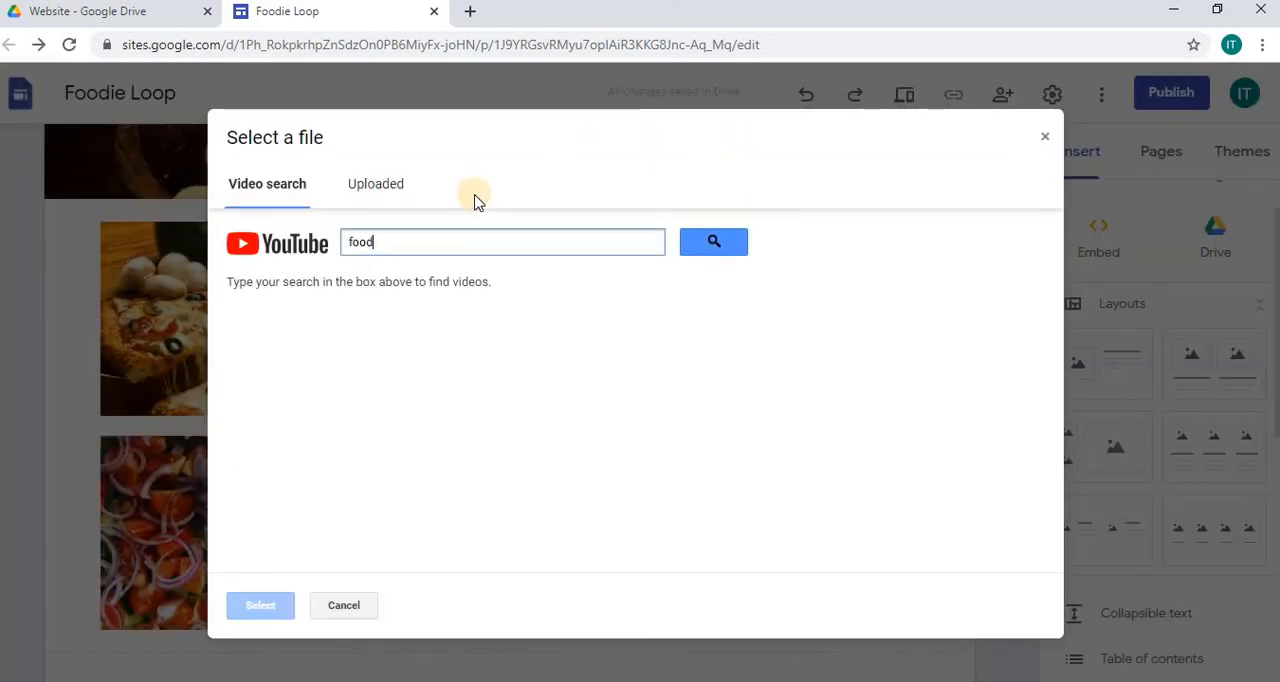
{"action": "type", "text": "d"}
{"action": "key", "text": "Return"}
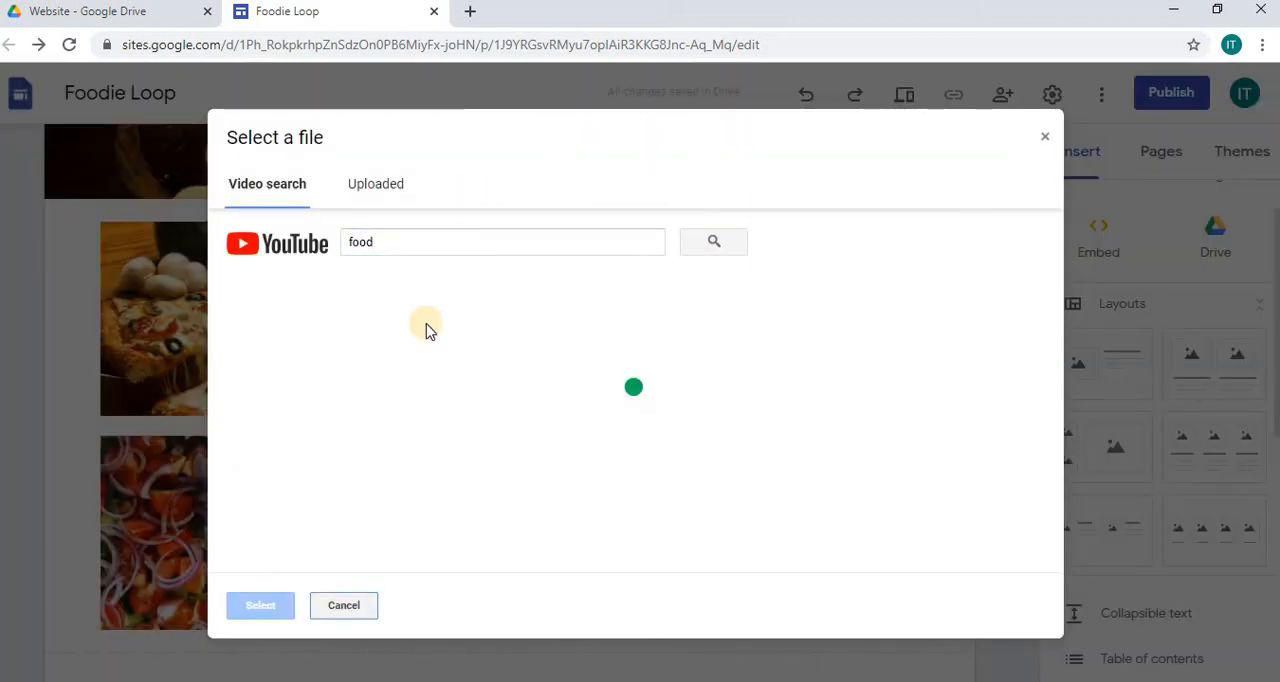
{"action": "left_click", "coordinate": [405, 322]}
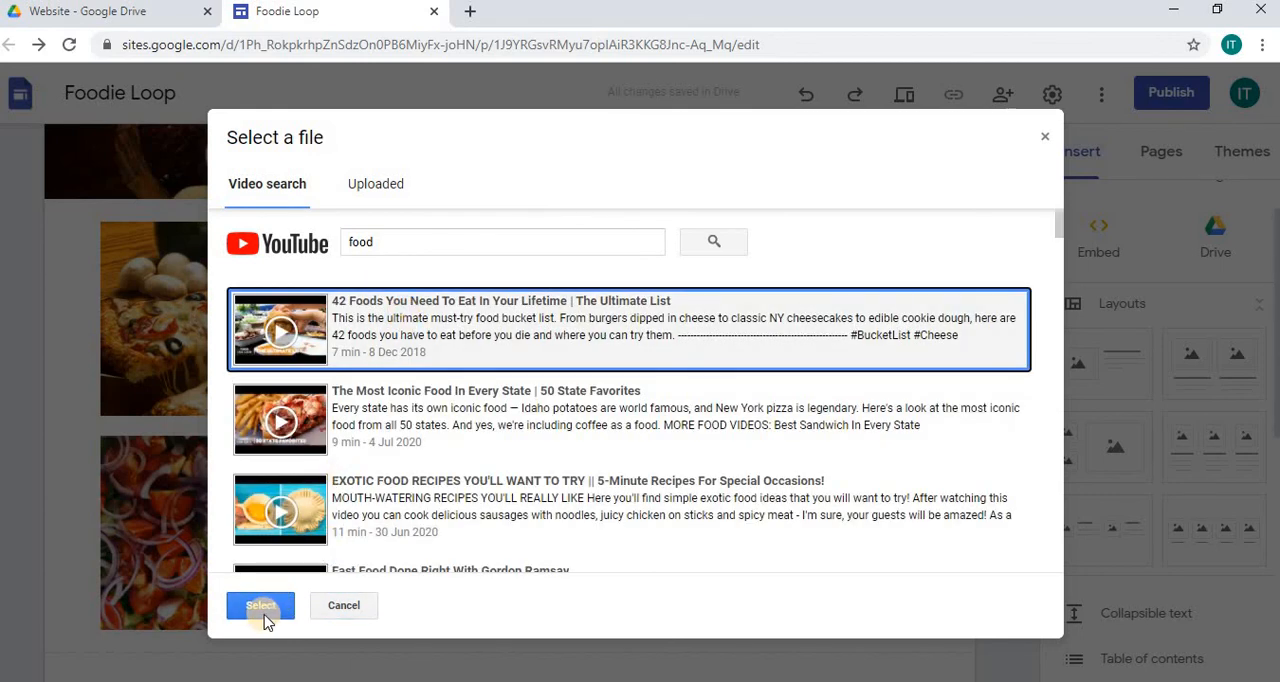
{"action": "left_click", "coordinate": [262, 606]}
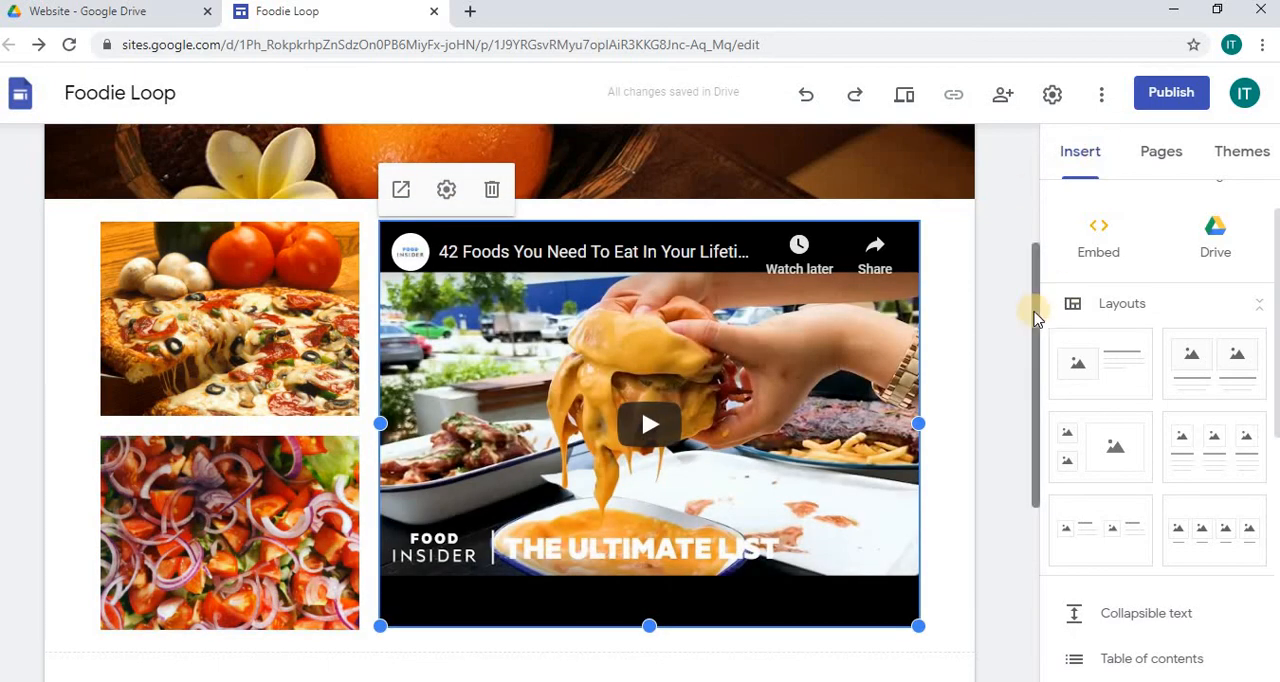
Step: Review the whole page from the body layout down to the footer and back up to the header
{"action": "left_click_drag", "start_coordinate": [1036, 314], "coordinate": [1034, 366]}
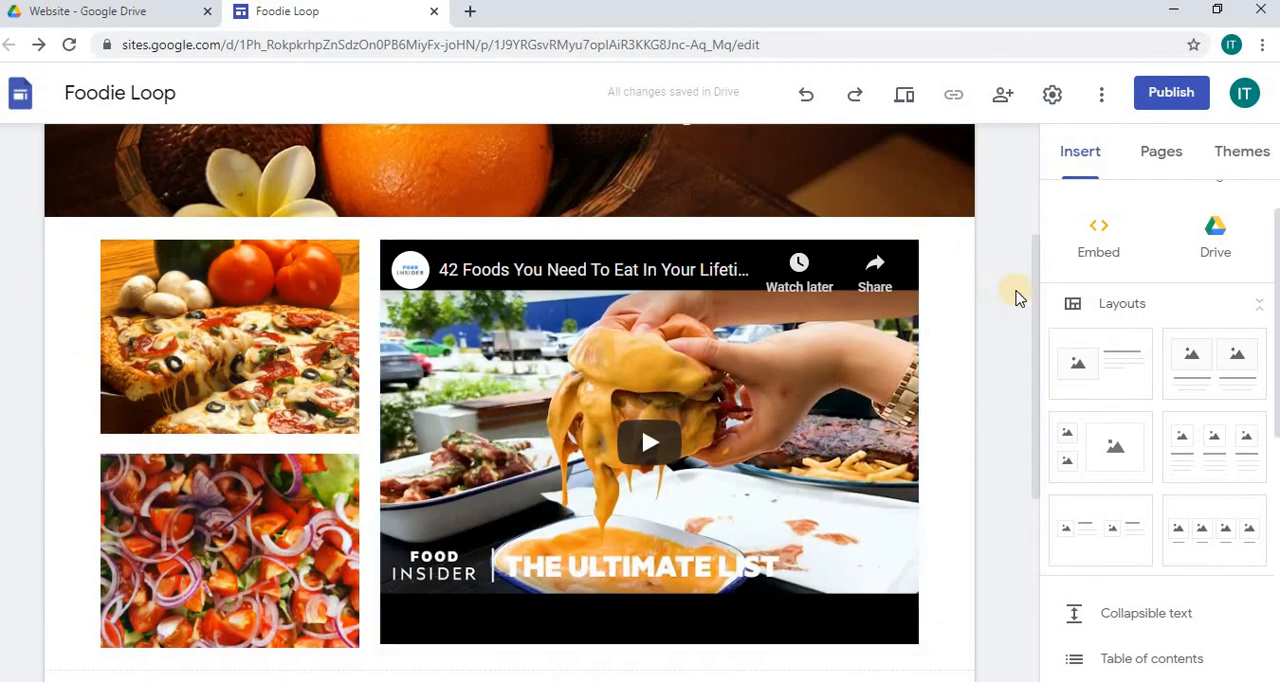
{"action": "left_click_drag", "start_coordinate": [1037, 294], "coordinate": [1035, 497]}
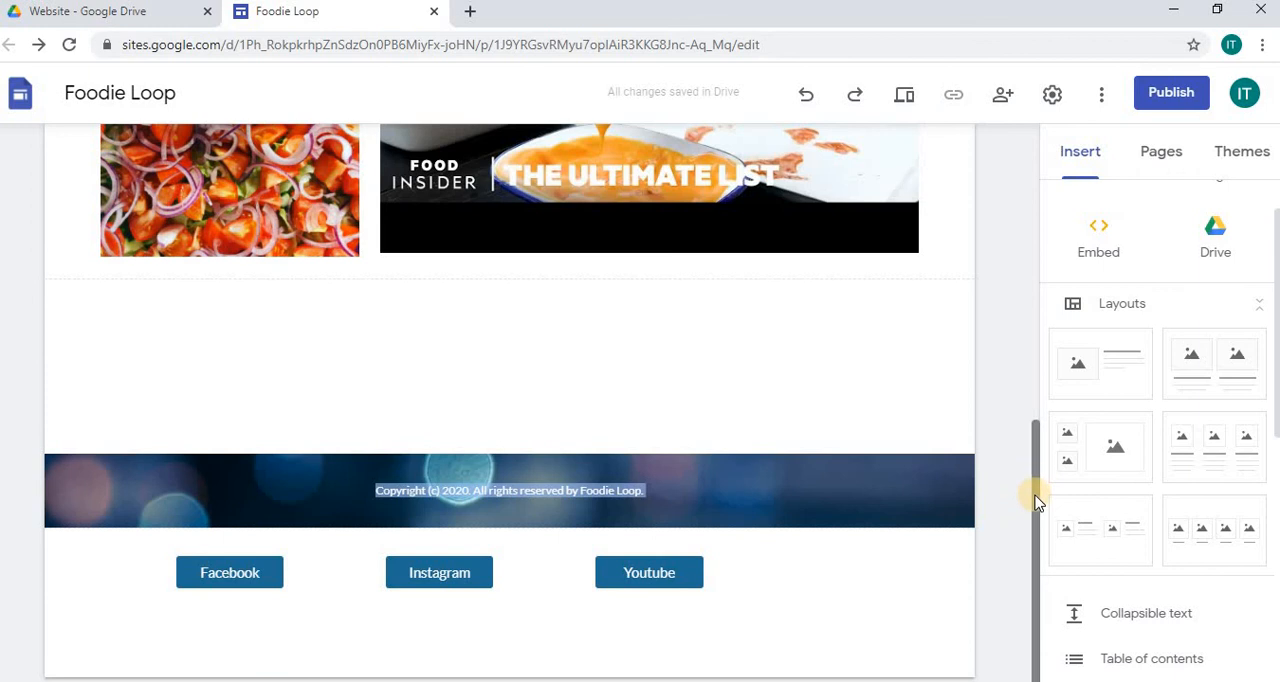
{"action": "left_click_drag", "start_coordinate": [1034, 491], "coordinate": [1038, 175]}
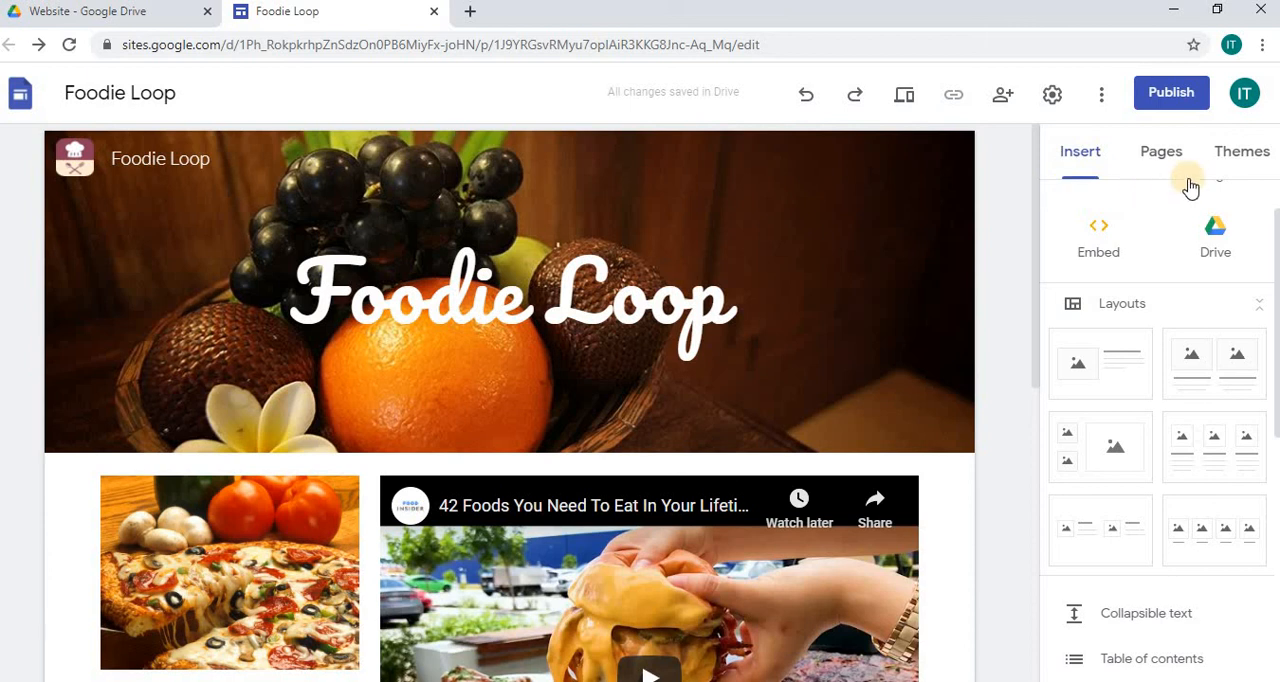
{"action": "mouse_move", "coordinate": [918, 238]}
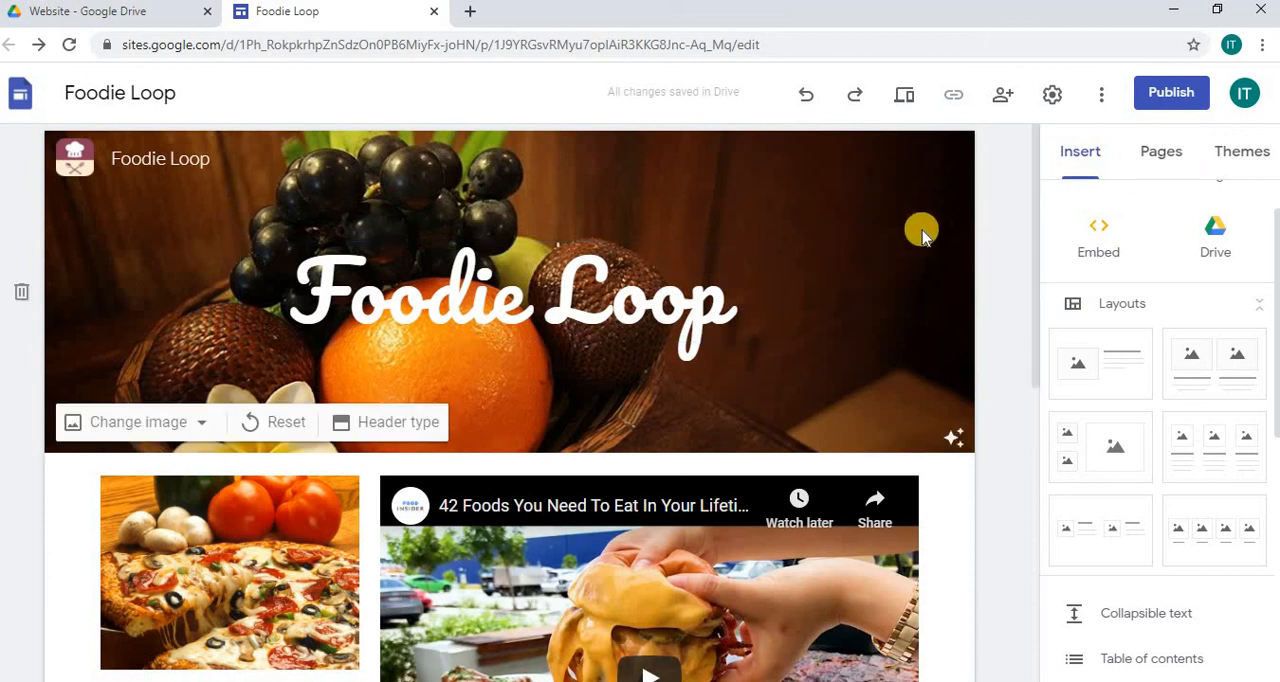